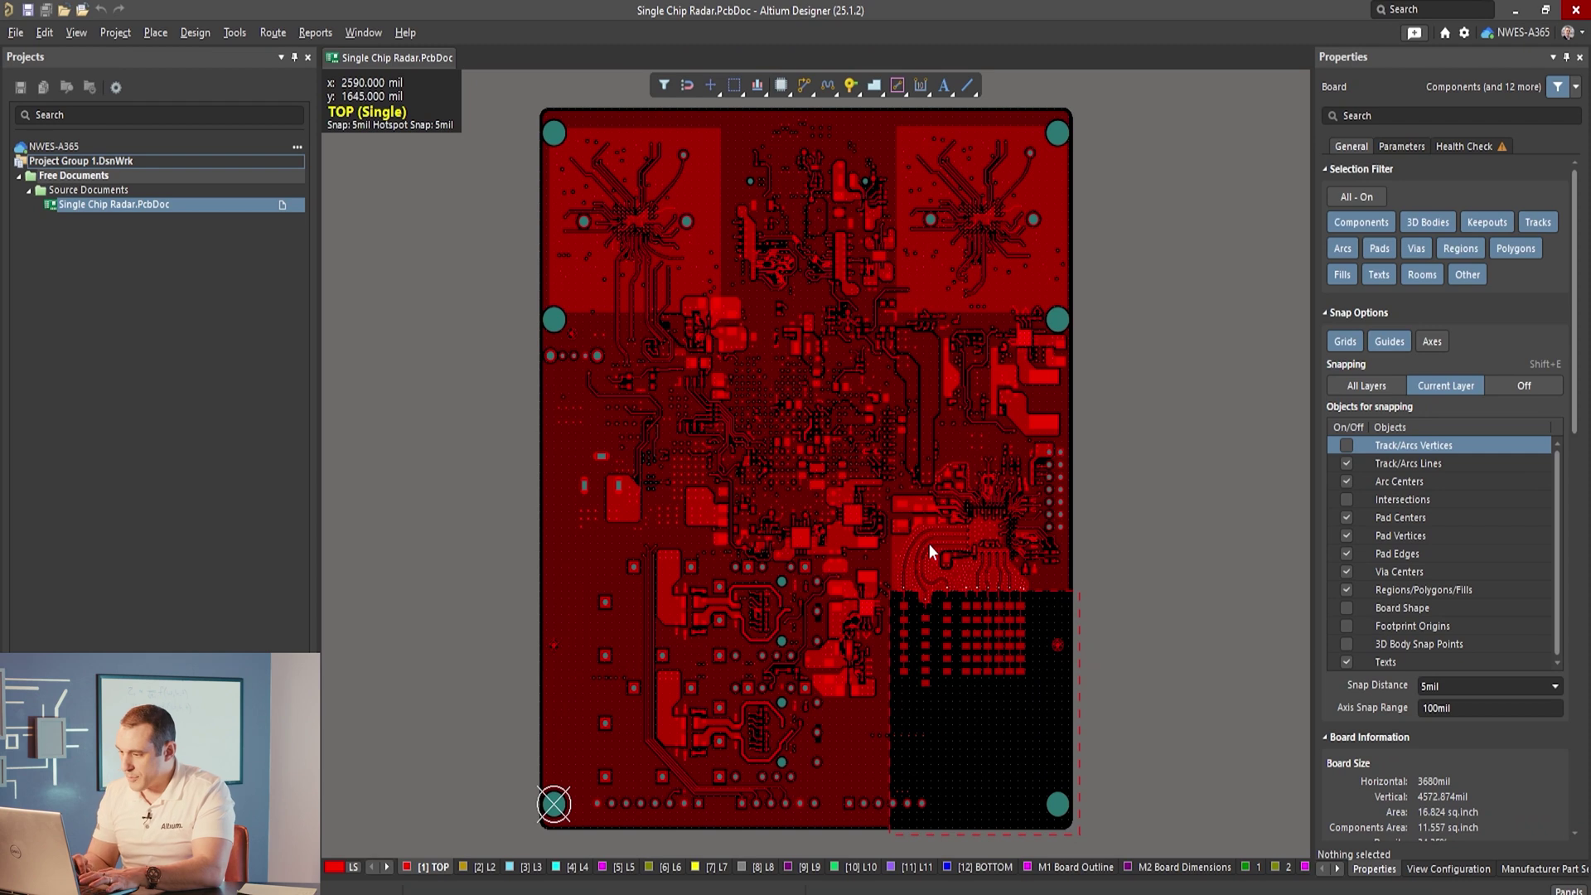
Zoom into the dense board centre on the TOP layer and pan so it fills the canvas
{"action": "scroll", "coordinate": [929, 544], "scroll_direction": "up", "scroll_amount": 2, "text": "ctrl"}
{"action": "right_click_drag", "start_coordinate": [774, 434], "coordinate": [838, 499]}
{"action": "scroll", "coordinate": [838, 499], "scroll_direction": "up", "scroll_amount": 2, "text": "ctrl"}
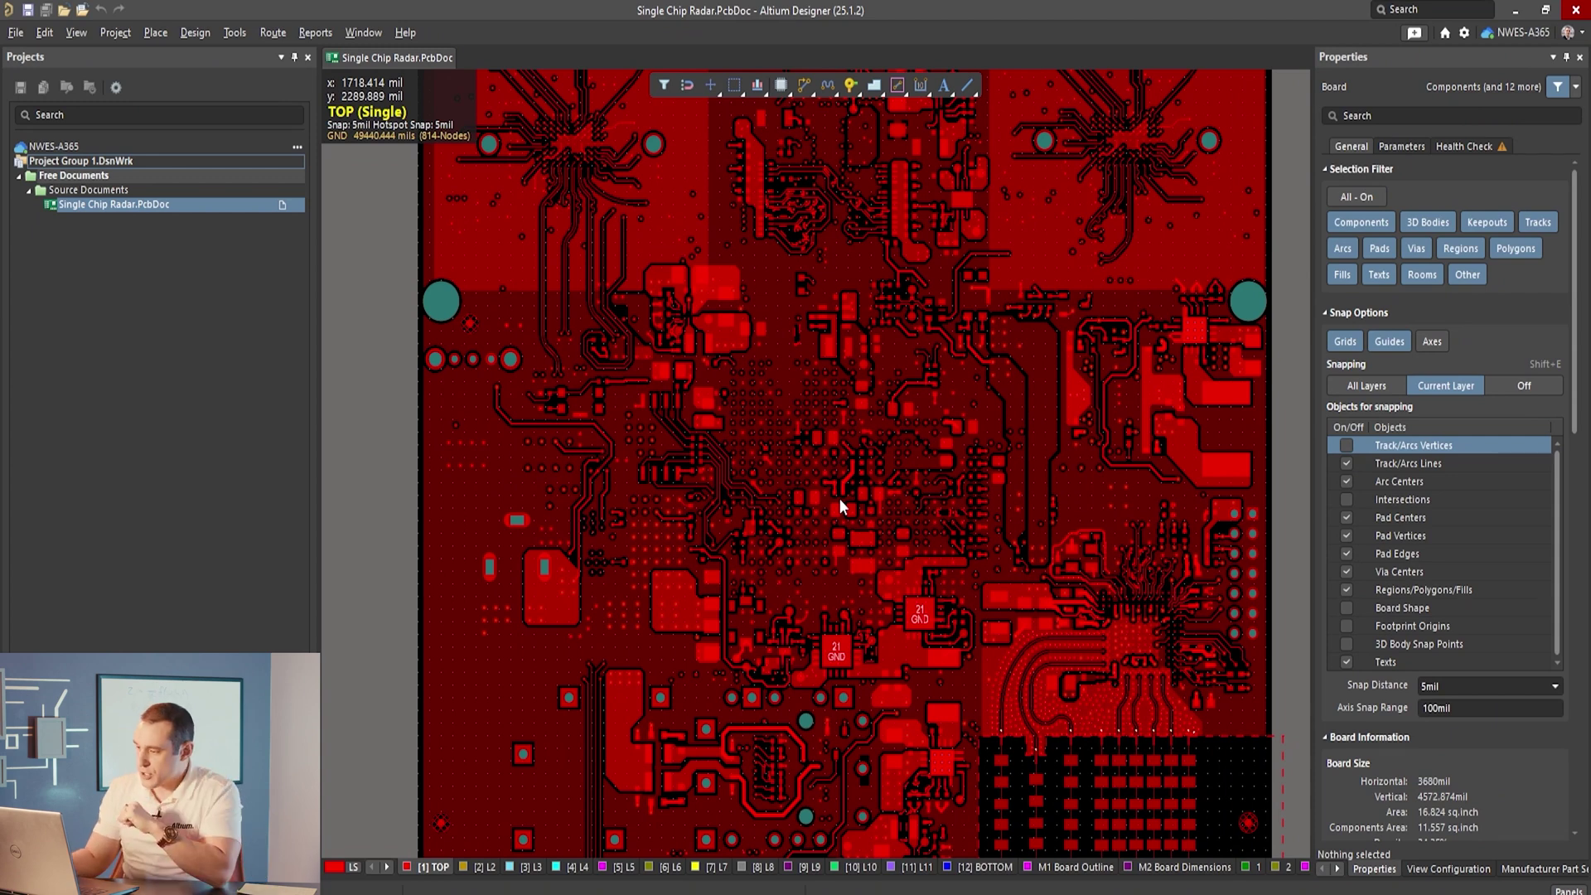
Cycle the active layer through L2, L3 and L4, back to TOP, then settle on L3
{"action": "key", "text": "KP_Add"}
{"action": "key", "text": "KP_Add"}
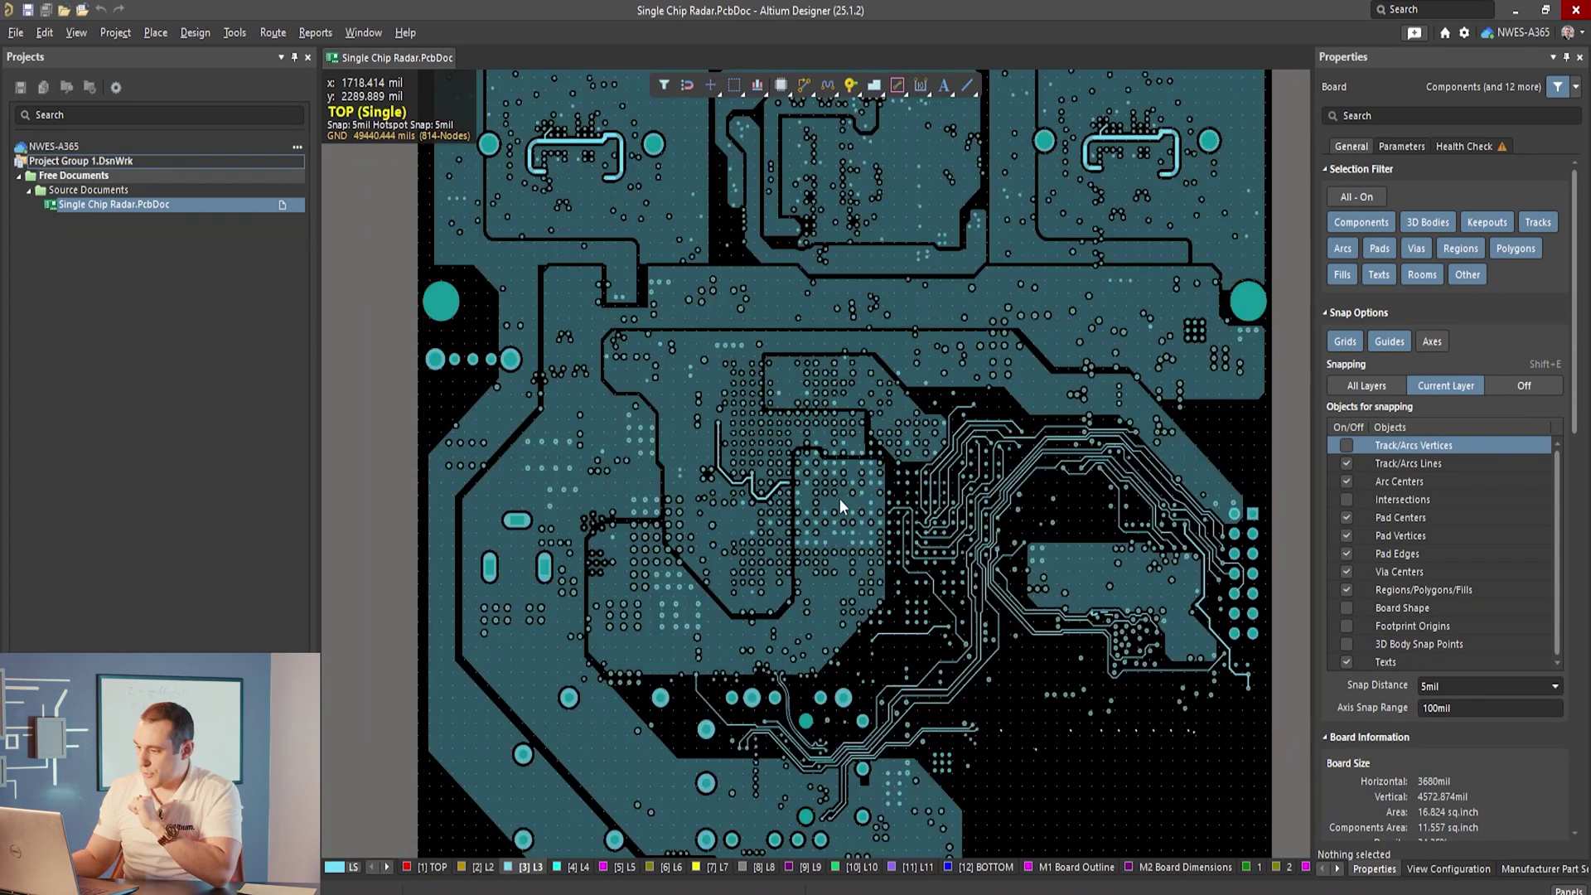
{"action": "key", "text": "KP_Add"}
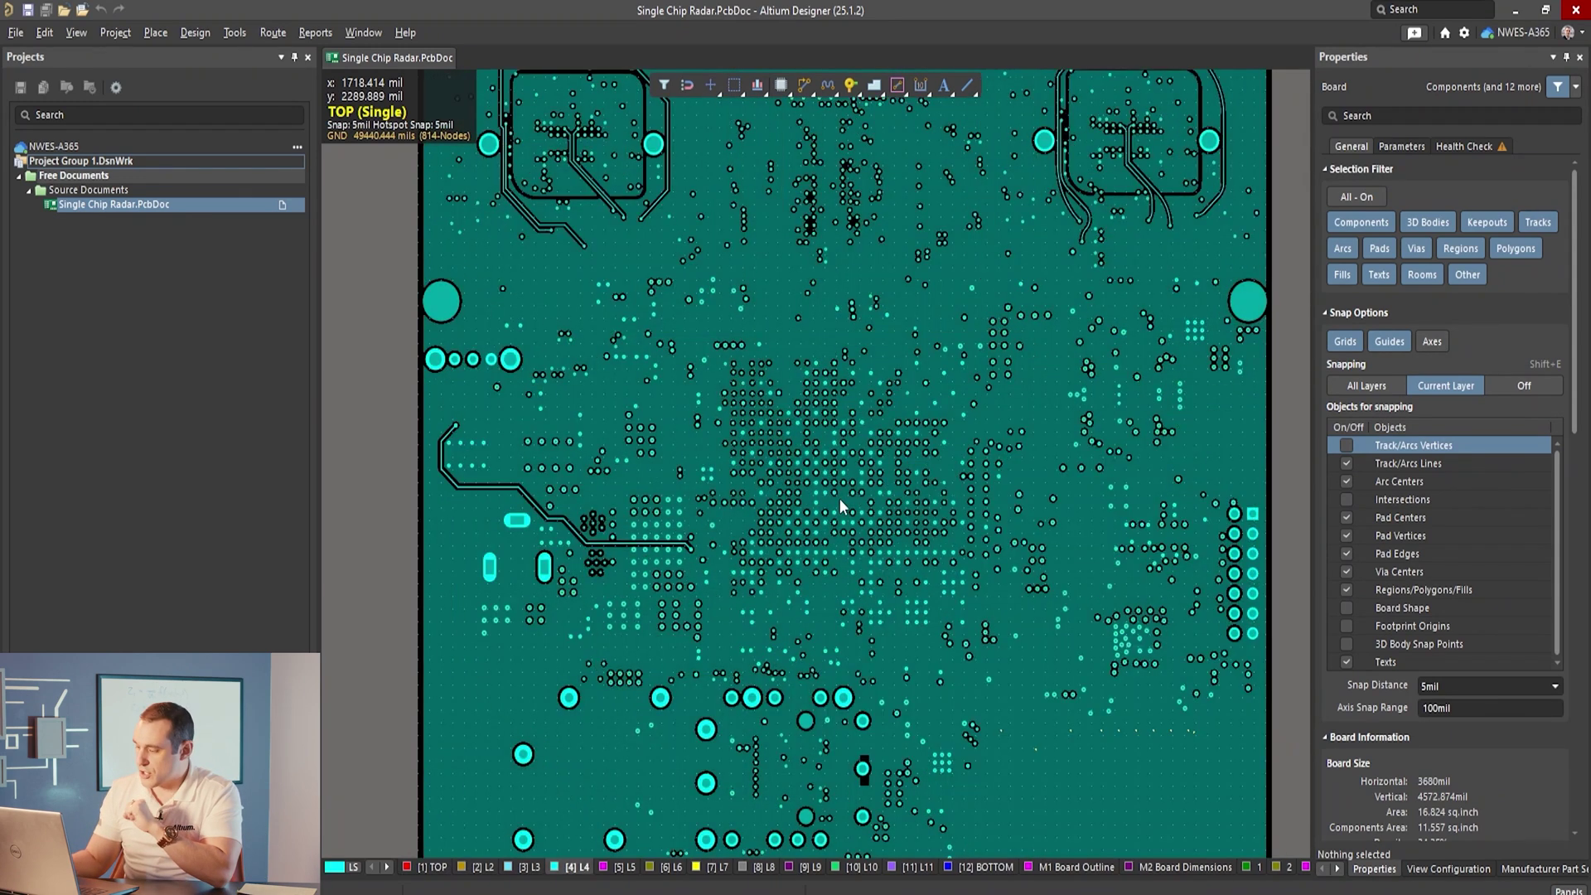
{"action": "key", "text": "KP_Add"}
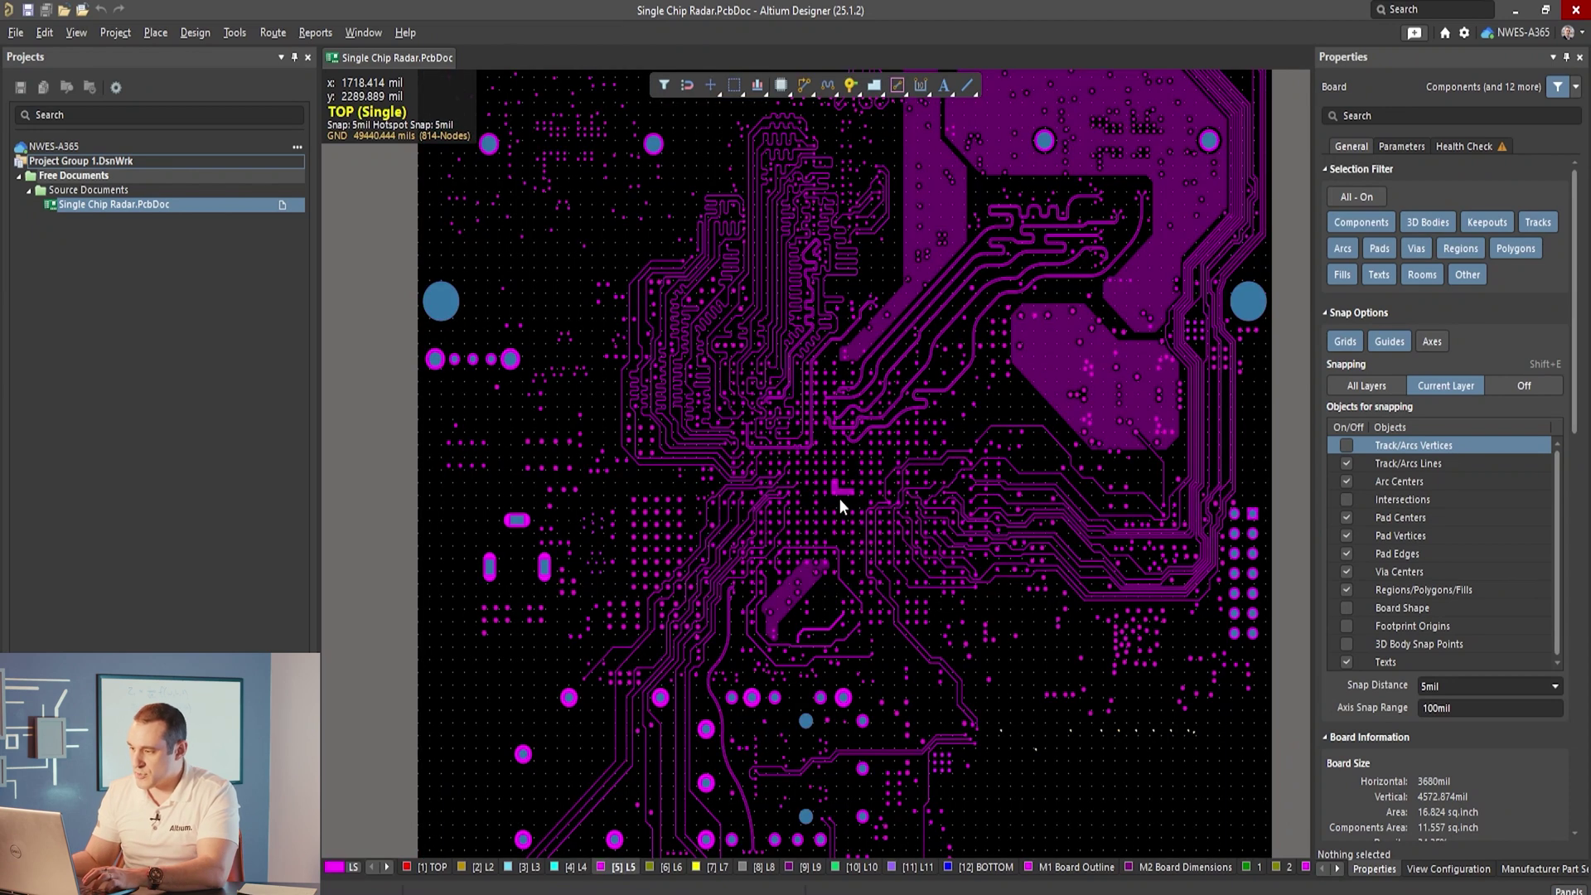
{"action": "key", "text": "KP_Subtract"}
{"action": "key", "text": "KP_Subtract"}
{"action": "key", "text": "KP_Subtract"}
{"action": "key", "text": "KP_Subtract"}
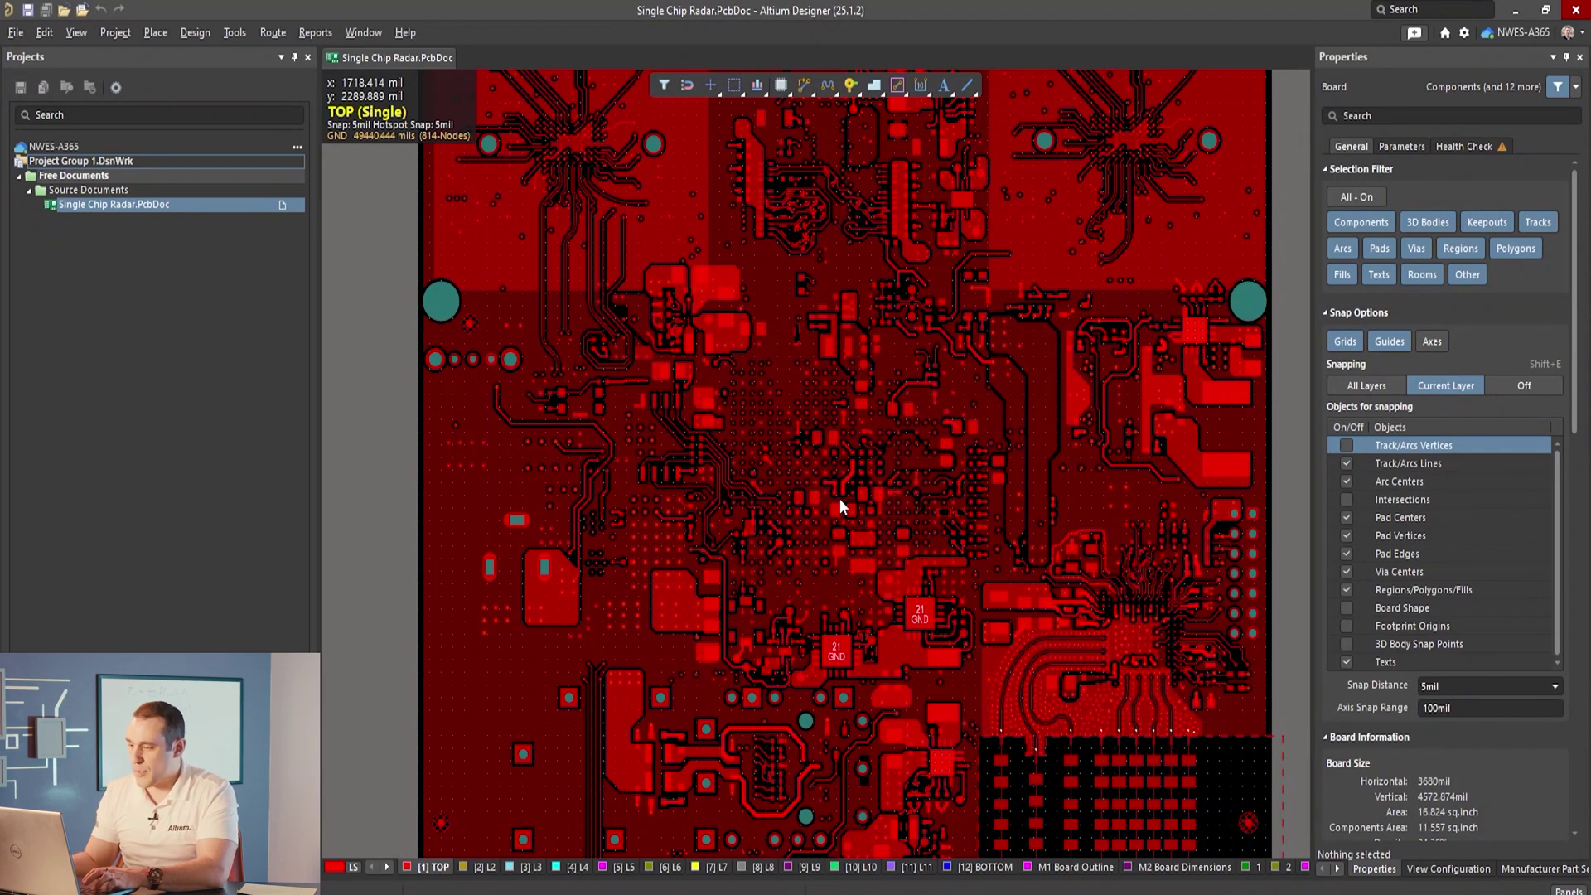
{"action": "key", "text": "KP_Add"}
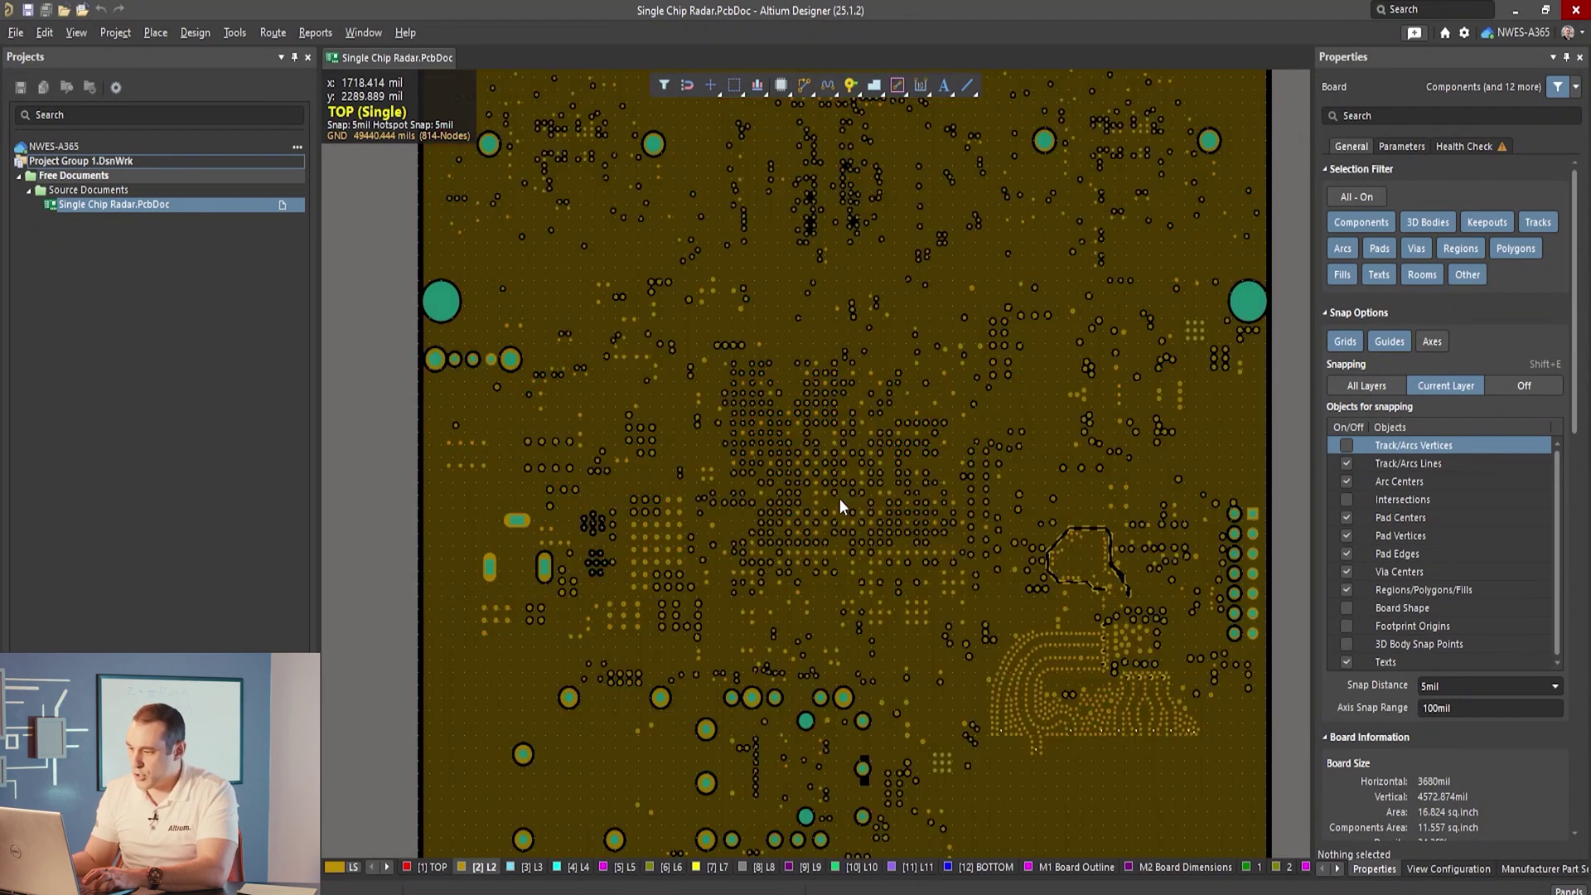
{"action": "key", "text": "KP_Add"}
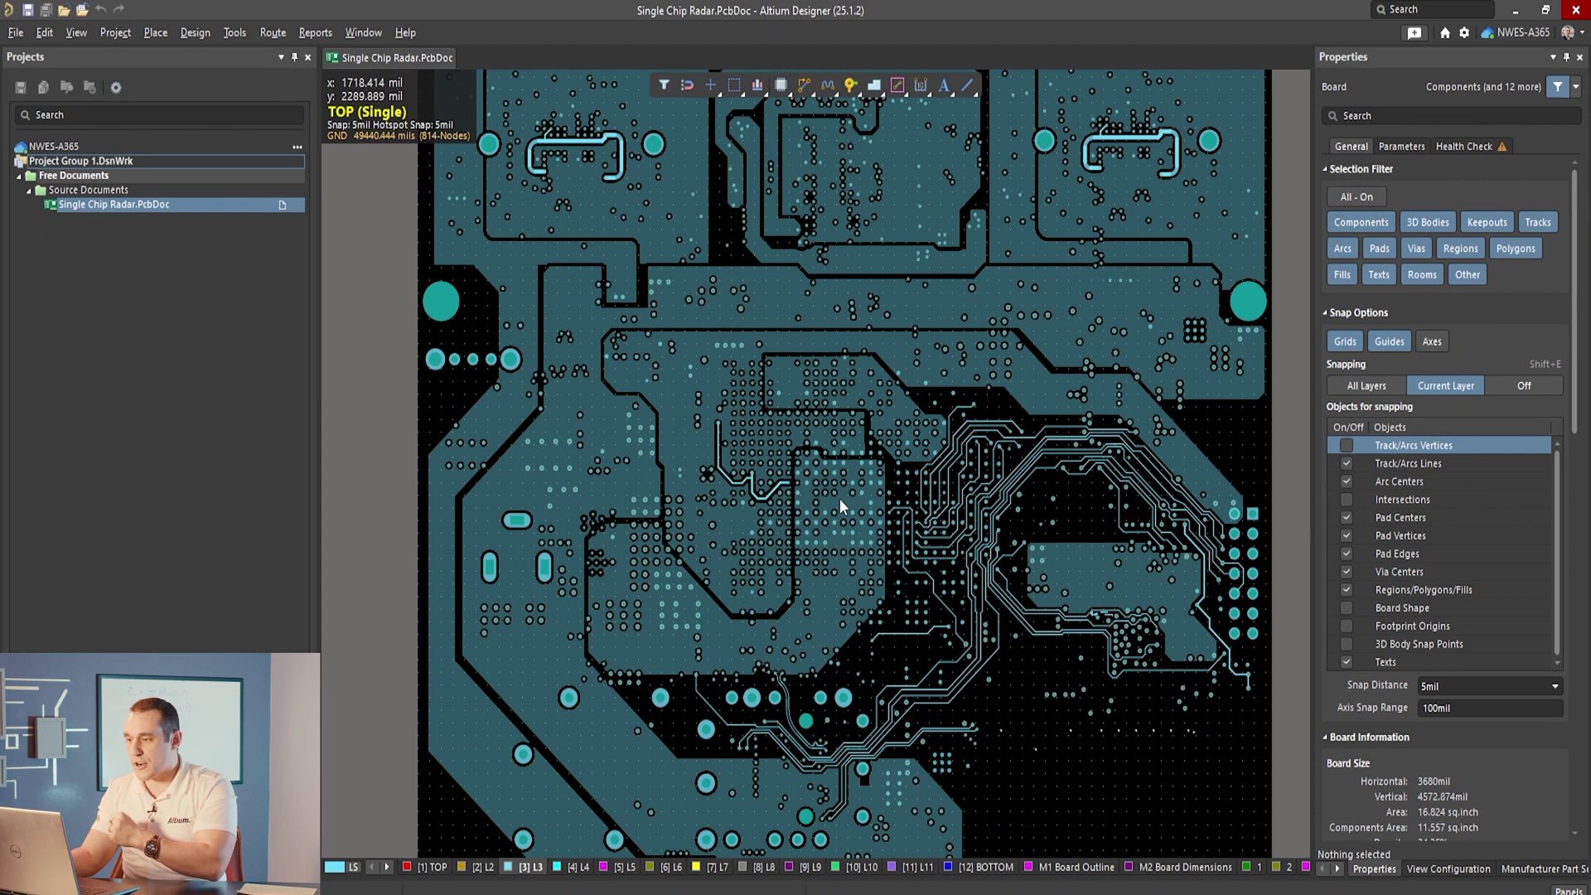
Check the nets of the +VDCIN, CAM1_1V8 and AR_1V2 pours on L3, then advance to L4
{"action": "left_click", "coordinate": [789, 277]}
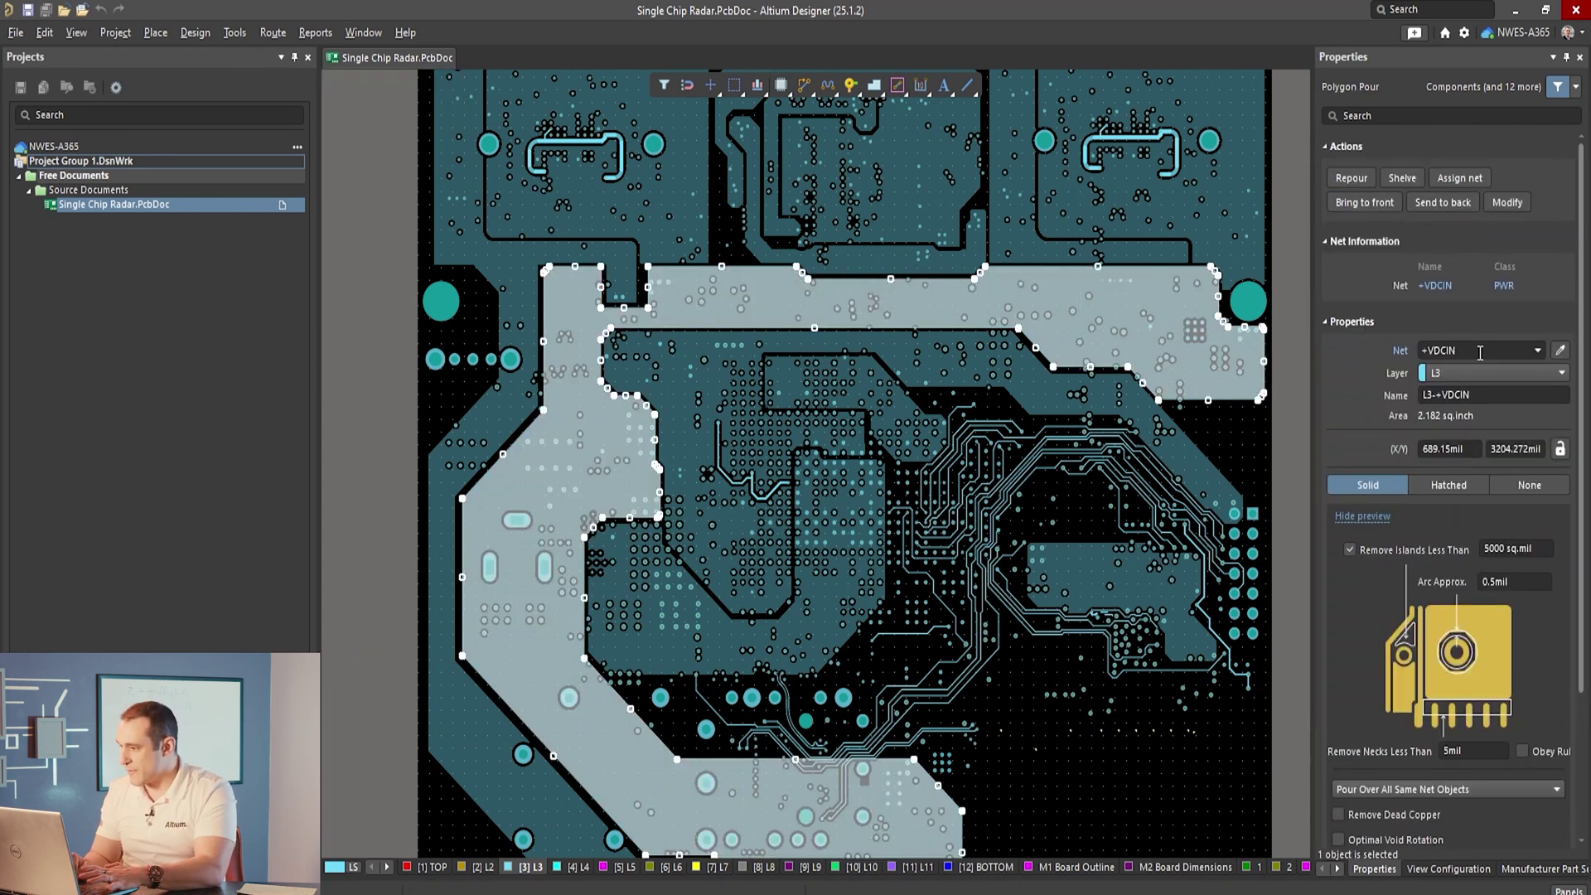
{"action": "left_click", "coordinate": [1255, 255]}
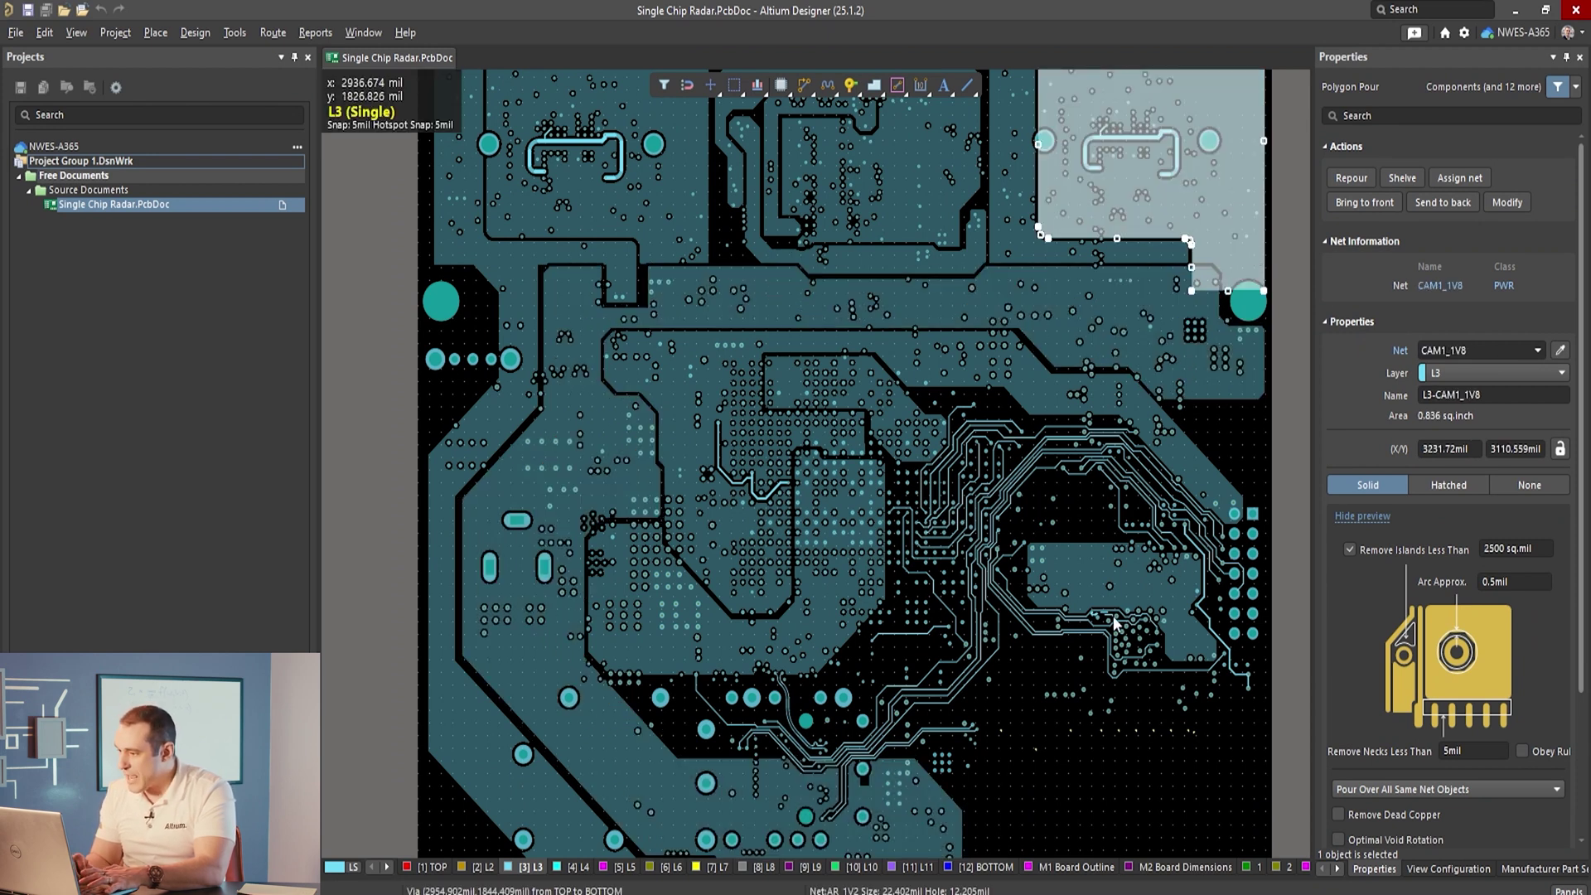
{"action": "left_click", "coordinate": [1092, 574]}
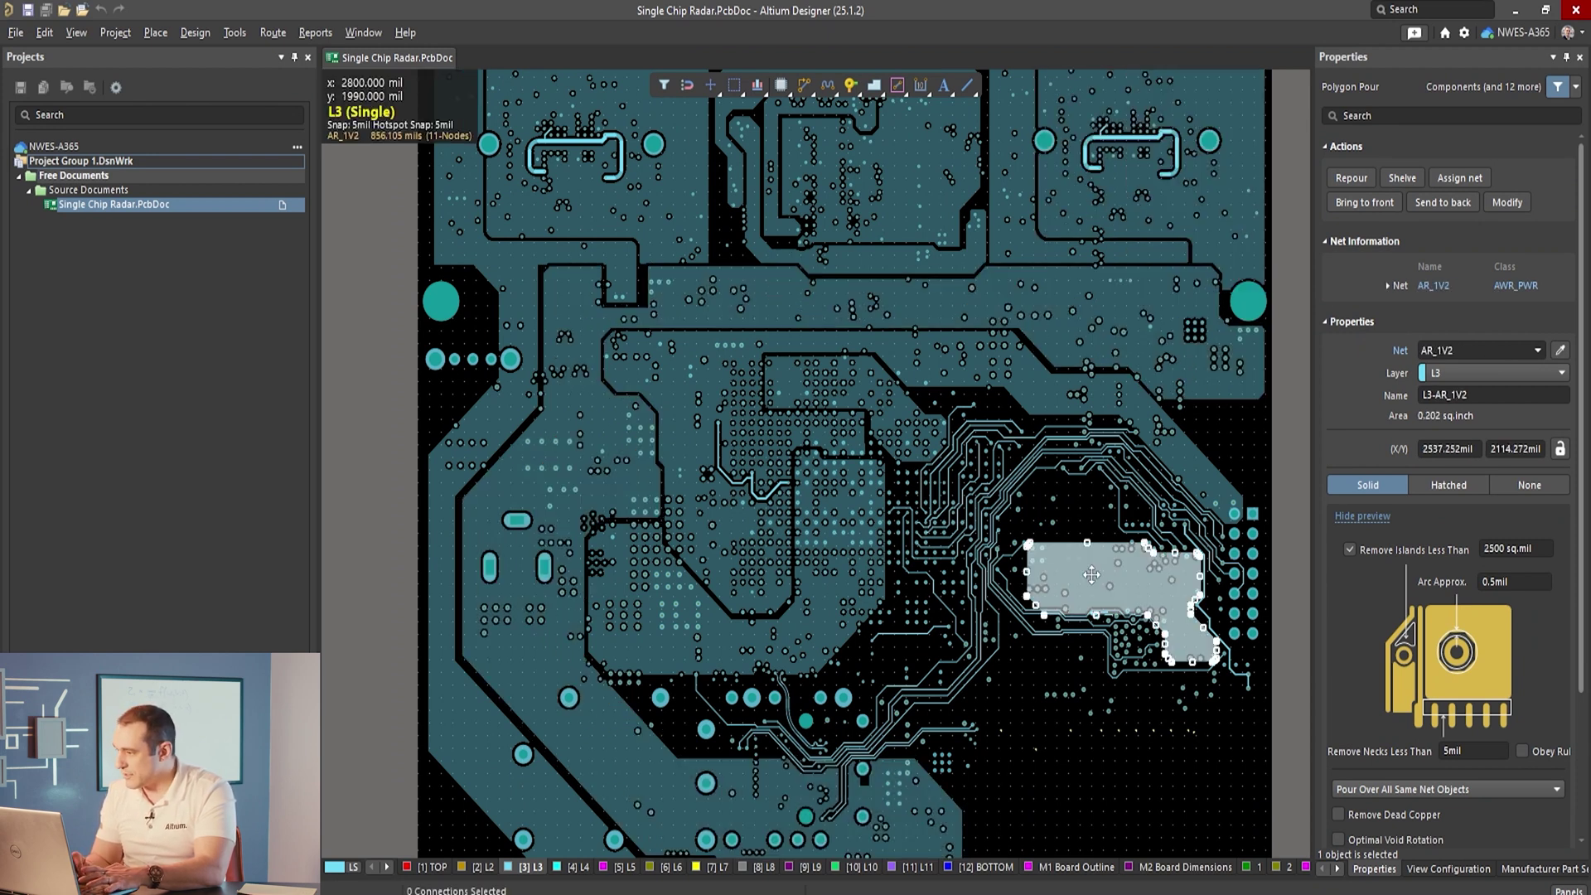
{"action": "left_click", "coordinate": [363, 512]}
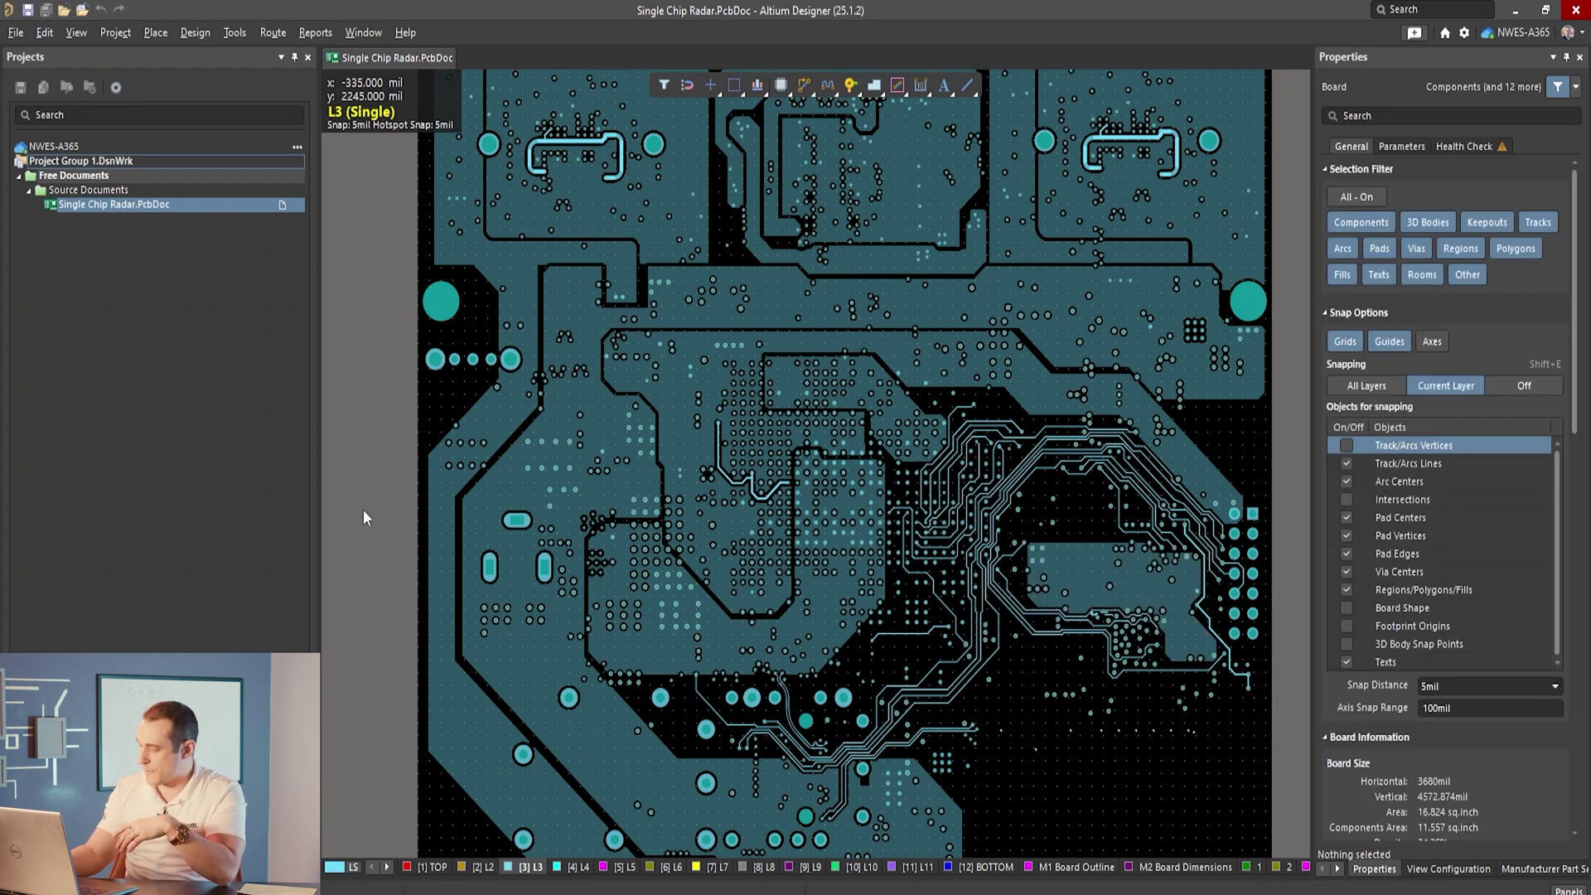
{"action": "key", "text": "KP_Add"}
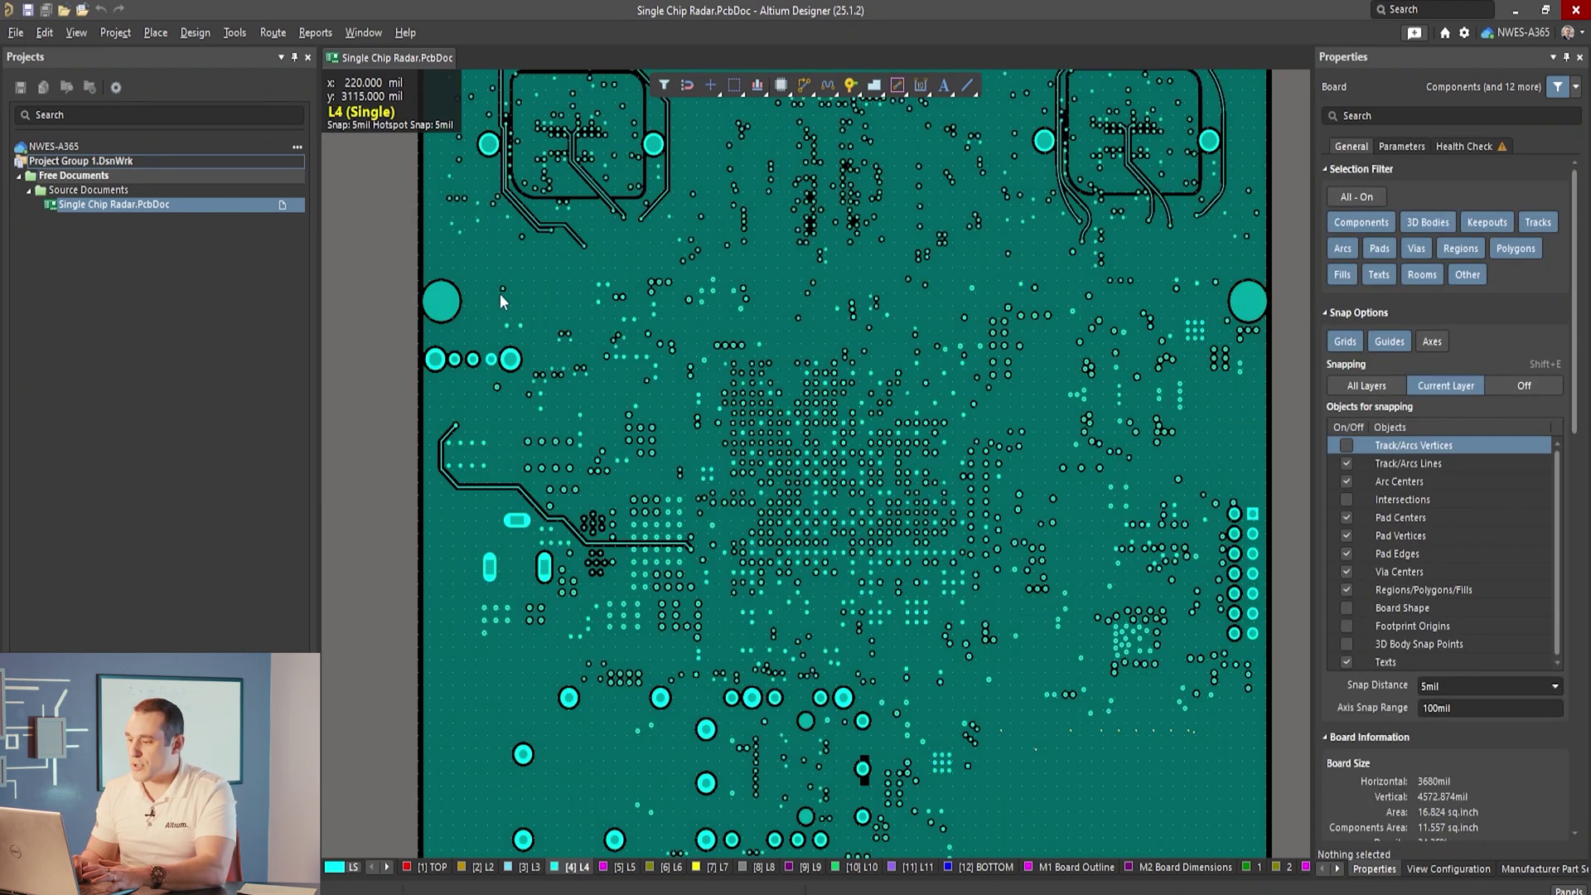
Show layer L5 alone and shift the board to reveal more of its routing
{"action": "scroll", "coordinate": [551, 420], "scroll_direction": "up", "scroll_amount": 3}
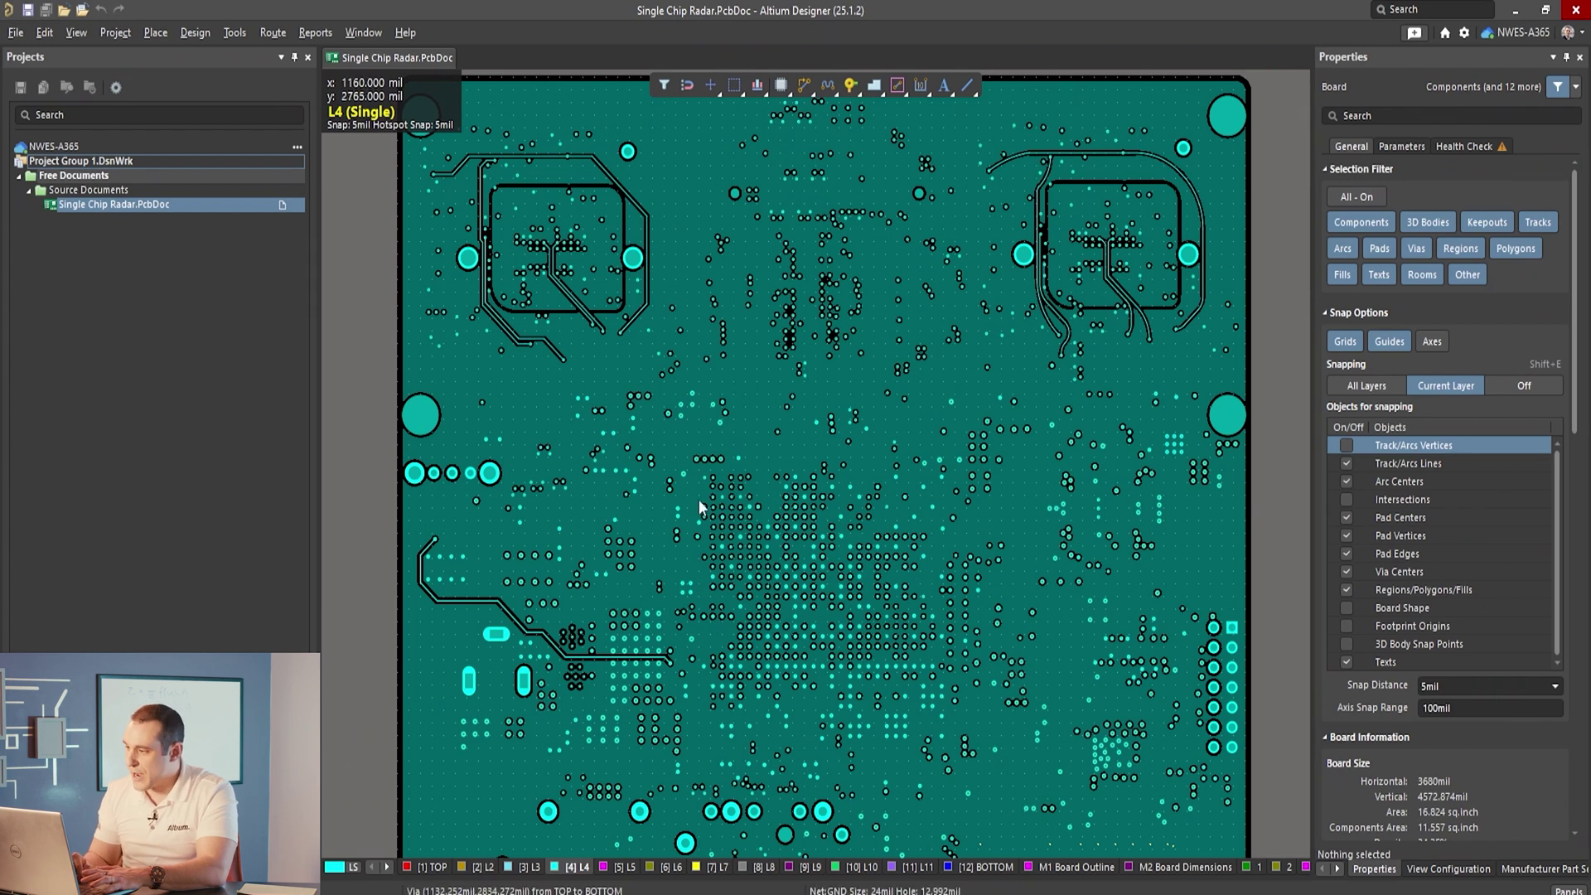
{"action": "key", "text": "KP_Add"}
{"action": "right_click_drag", "start_coordinate": [611, 611], "coordinate": [497, 569]}
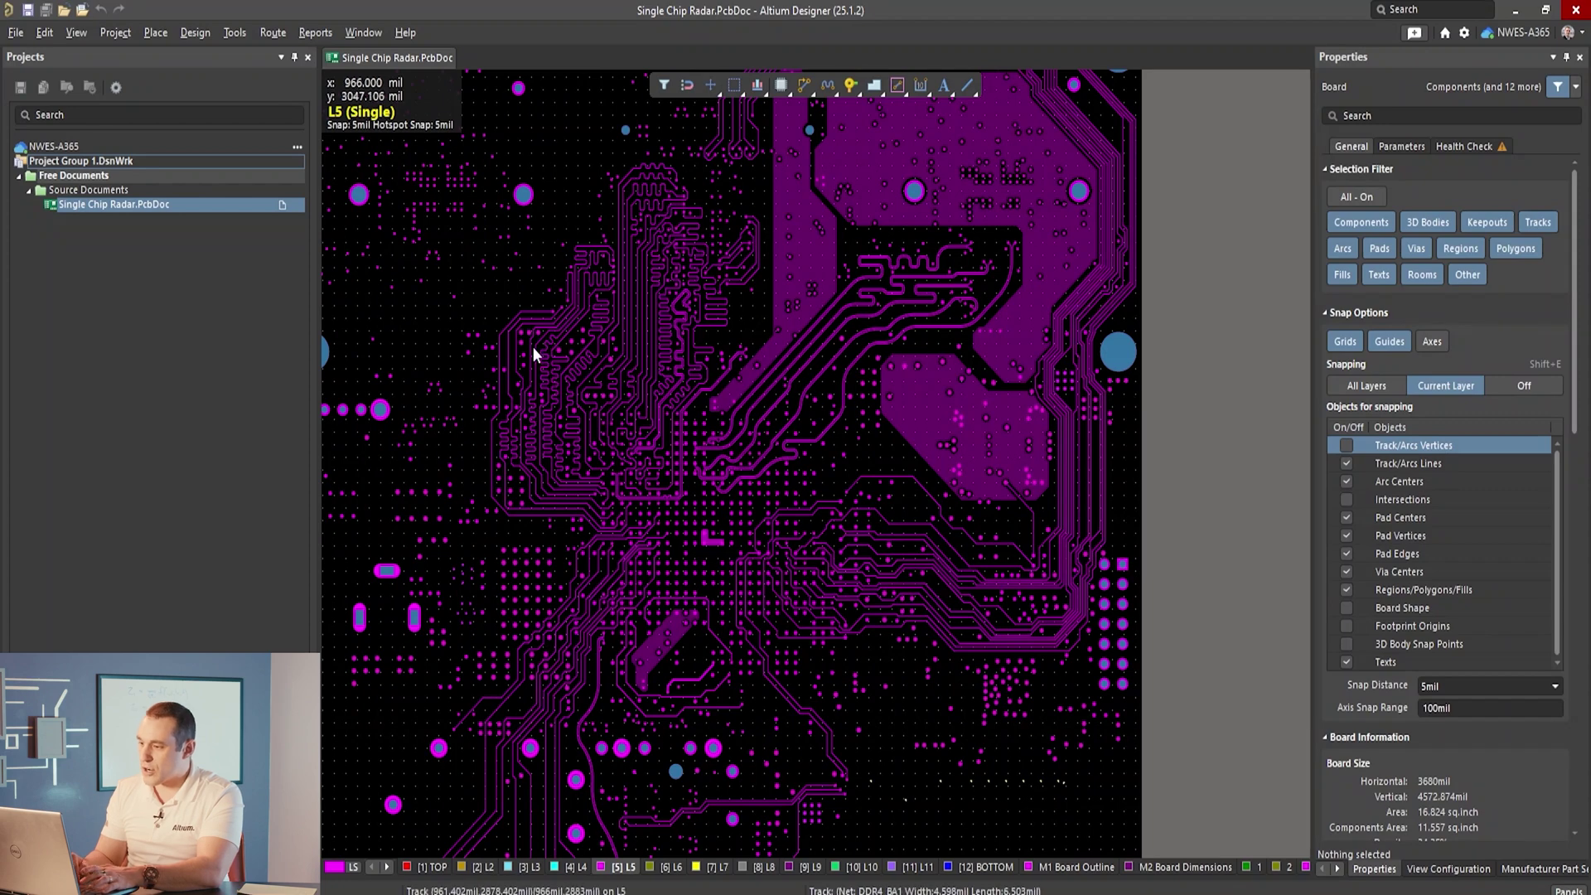
Zoom in and pan across different areas of the L5 trace routing
{"action": "scroll", "coordinate": [501, 360], "scroll_direction": "up", "scroll_amount": 2, "text": "ctrl"}
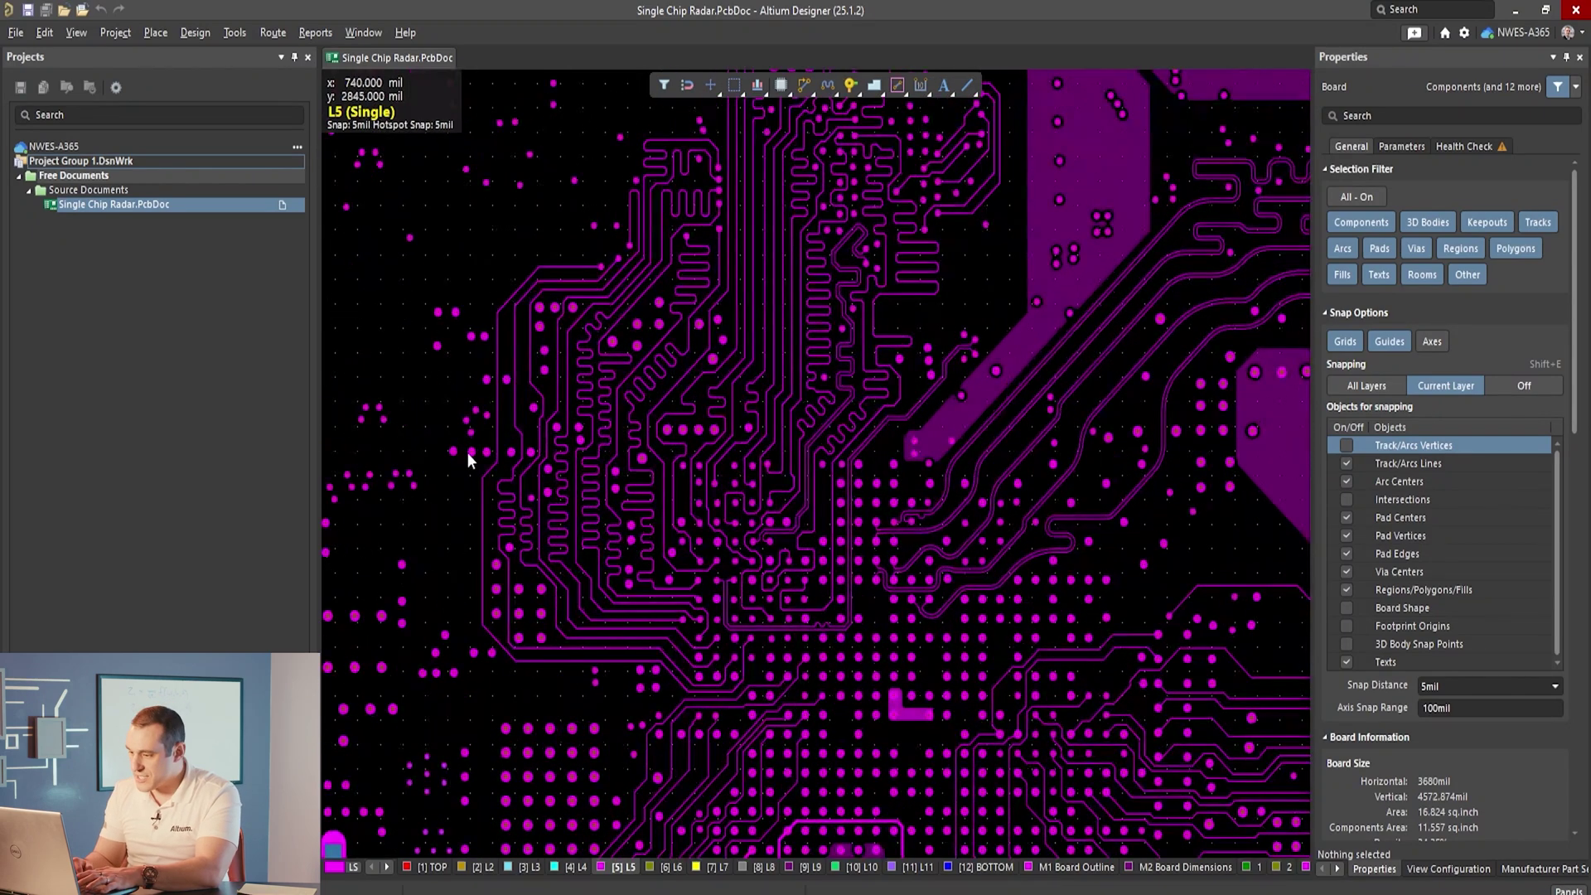
{"action": "scroll", "coordinate": [470, 452], "scroll_direction": "up", "scroll_amount": 1, "text": "ctrl"}
{"action": "right_click_drag", "start_coordinate": [470, 452], "coordinate": [560, 610]}
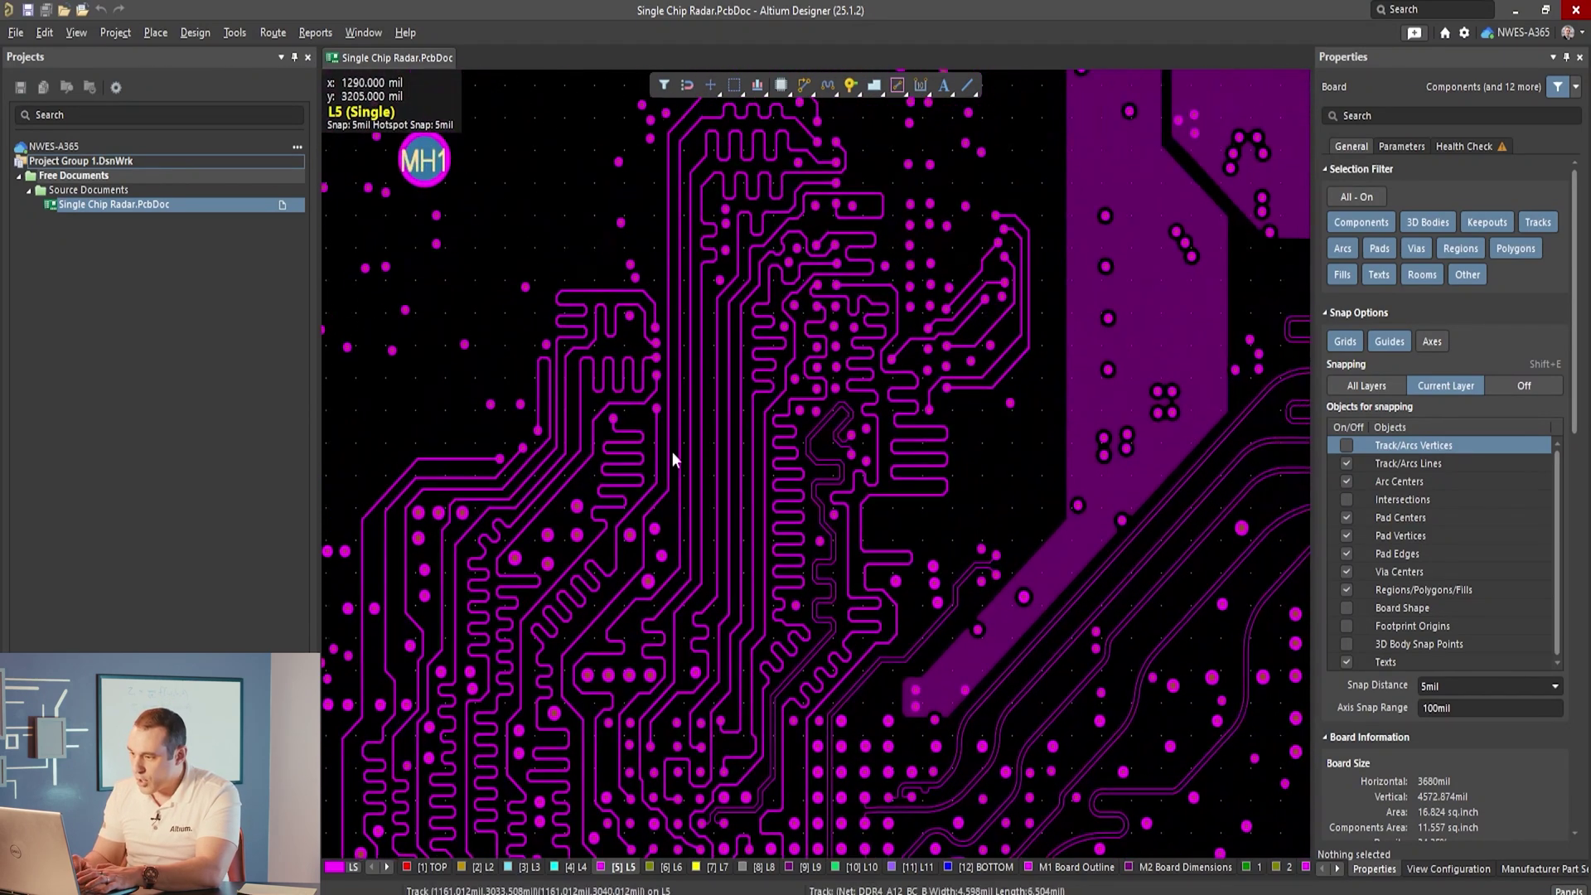
{"action": "right_click_drag", "start_coordinate": [643, 720], "coordinate": [586, 461]}
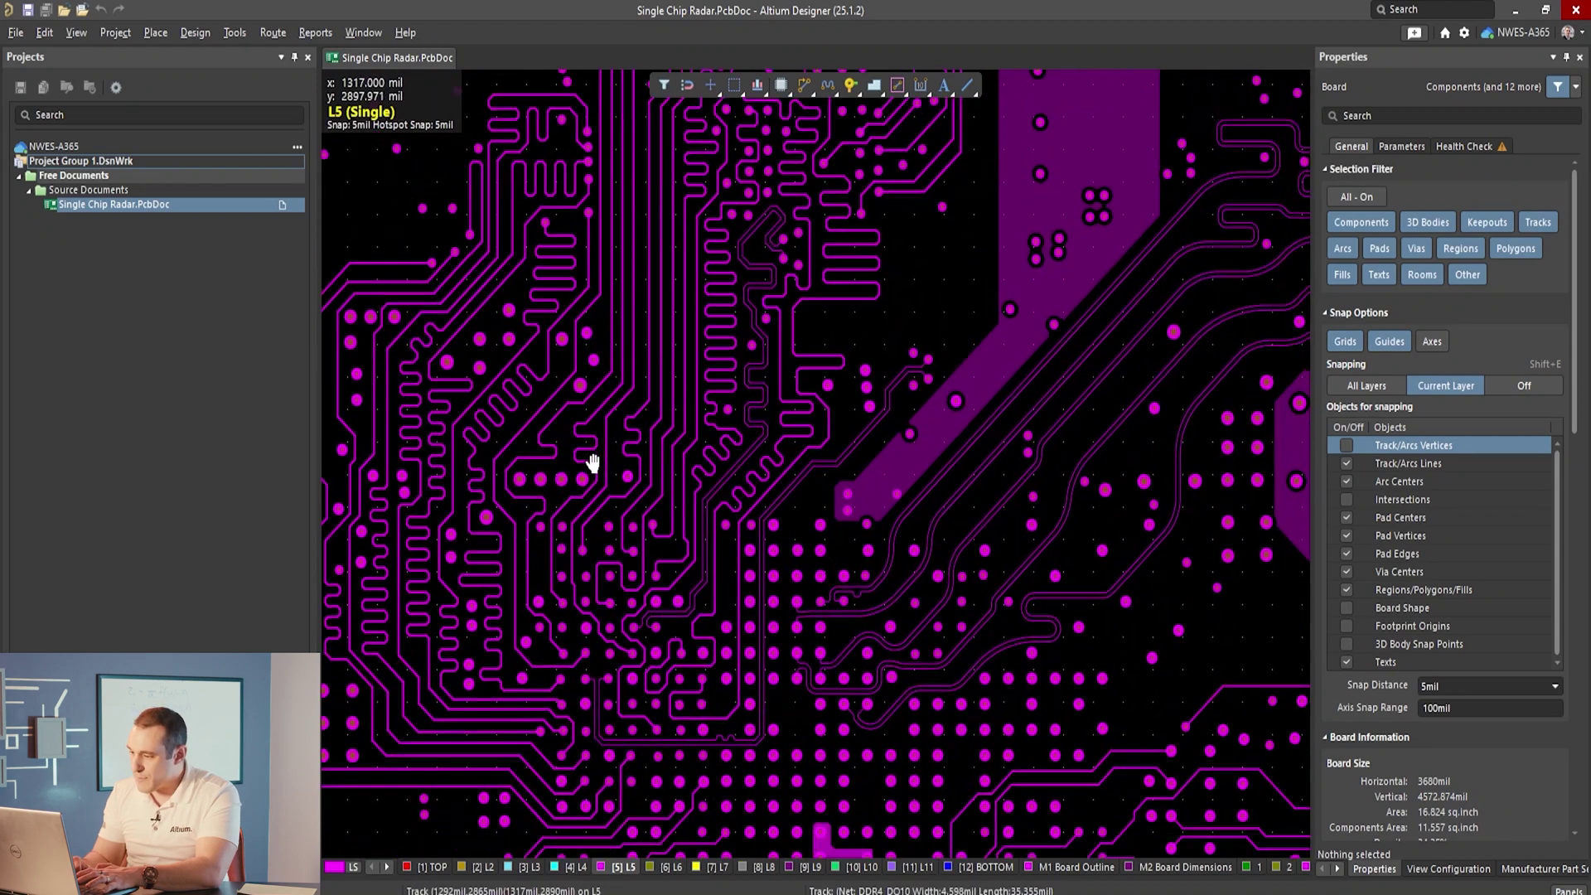
Zoom back out over L5 and switch to the L6 plane
{"action": "scroll", "coordinate": [643, 636], "scroll_direction": "up", "scroll_amount": 2, "text": "ctrl"}
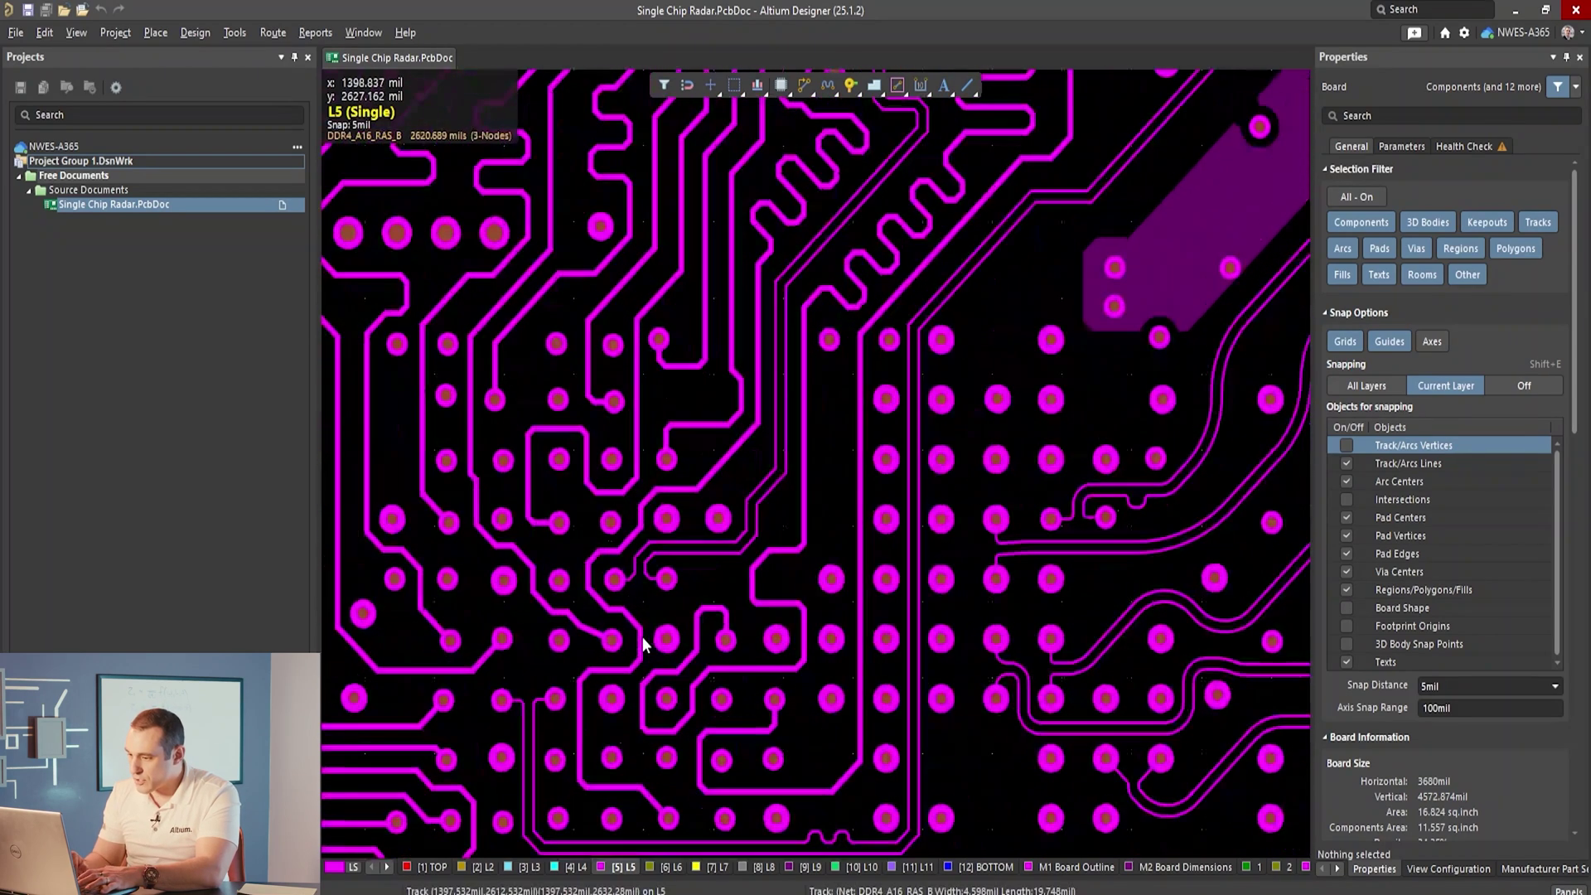
{"action": "scroll", "coordinate": [586, 632], "scroll_direction": "up", "scroll_amount": 1, "text": "ctrl"}
{"action": "scroll", "coordinate": [855, 515], "scroll_direction": "up", "scroll_amount": 1, "text": "ctrl"}
{"action": "scroll", "coordinate": [561, 632], "scroll_direction": "down", "scroll_amount": 2, "text": "ctrl"}
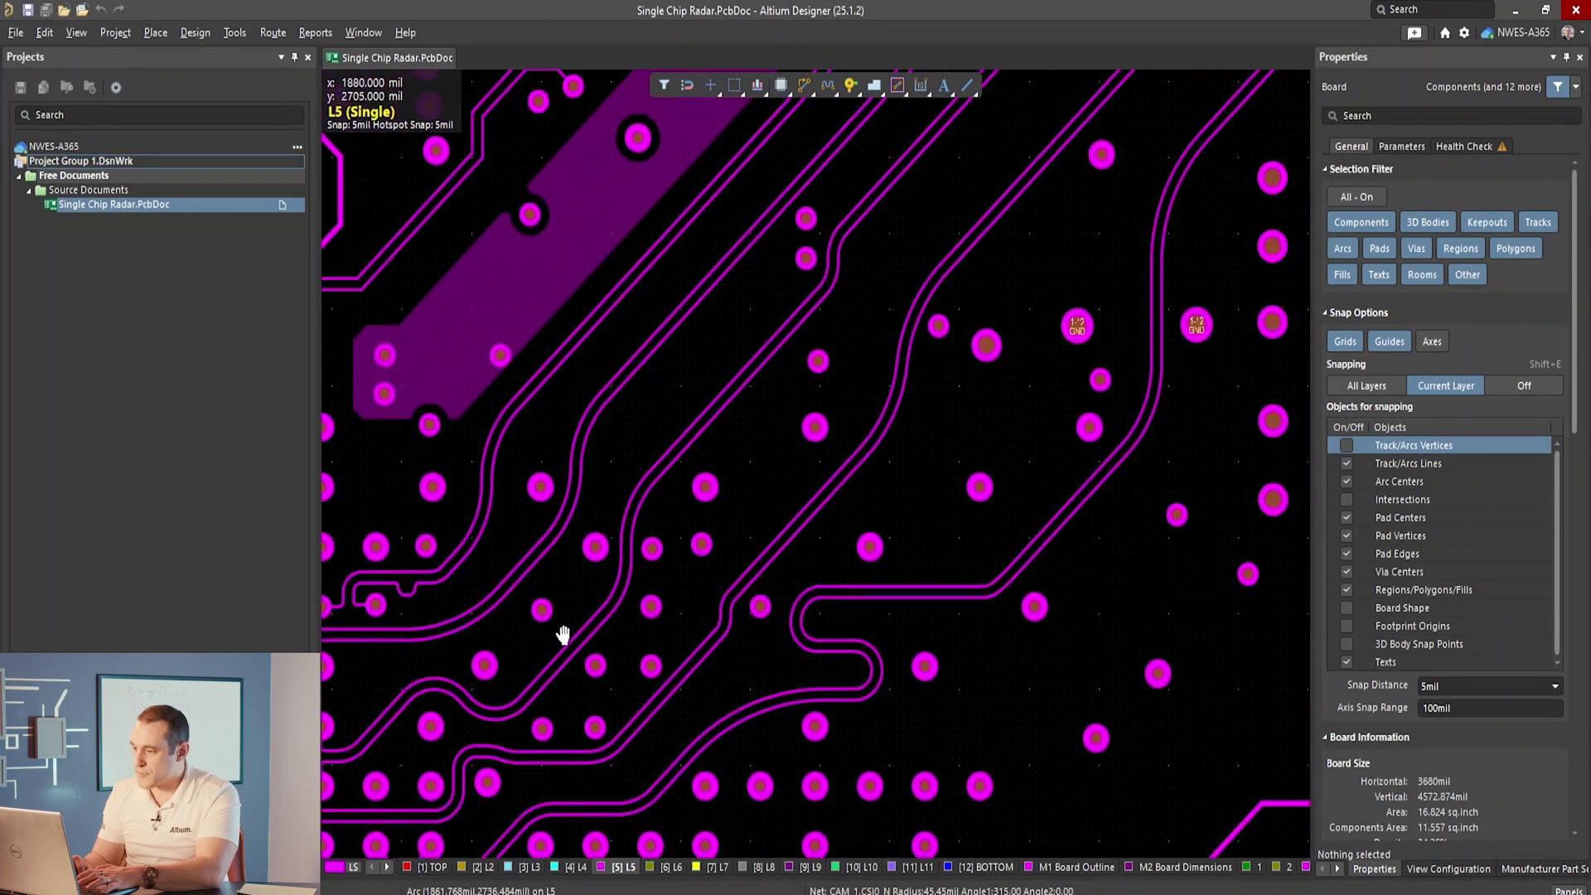
{"action": "scroll", "coordinate": [562, 699], "scroll_direction": "up", "scroll_amount": 1, "text": "ctrl"}
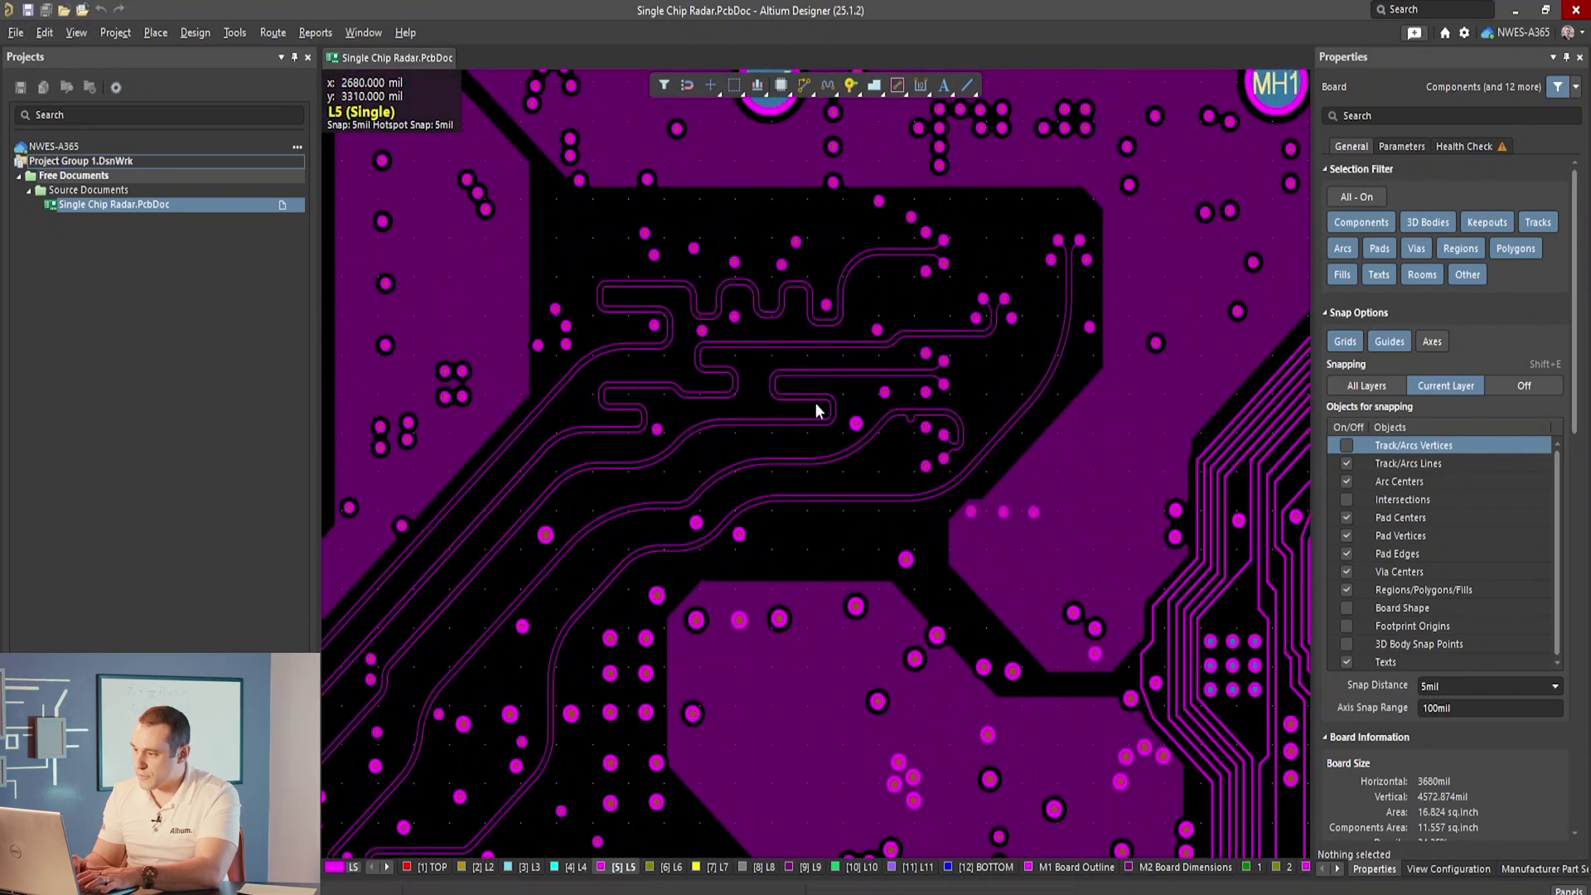
{"action": "scroll", "coordinate": [787, 491], "scroll_direction": "down", "scroll_amount": 2, "text": "ctrl"}
{"action": "scroll", "coordinate": [884, 385], "scroll_direction": "down", "scroll_amount": 1, "text": "ctrl"}
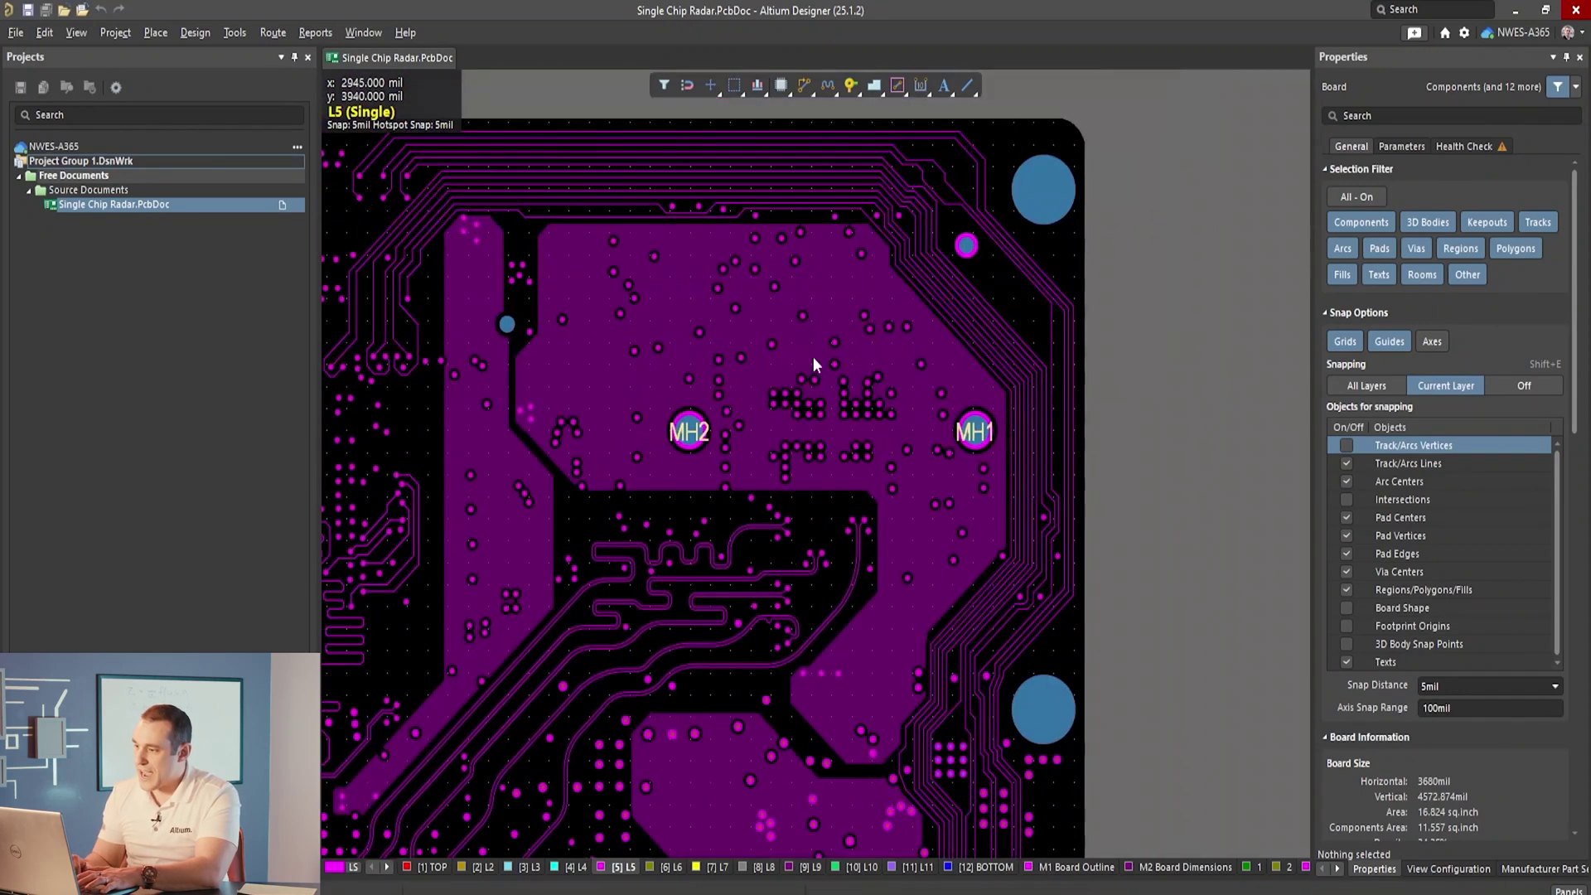
{"action": "scroll", "coordinate": [817, 359], "scroll_direction": "up", "scroll_amount": 3, "text": "ctrl"}
{"action": "key", "text": "KP_Add"}
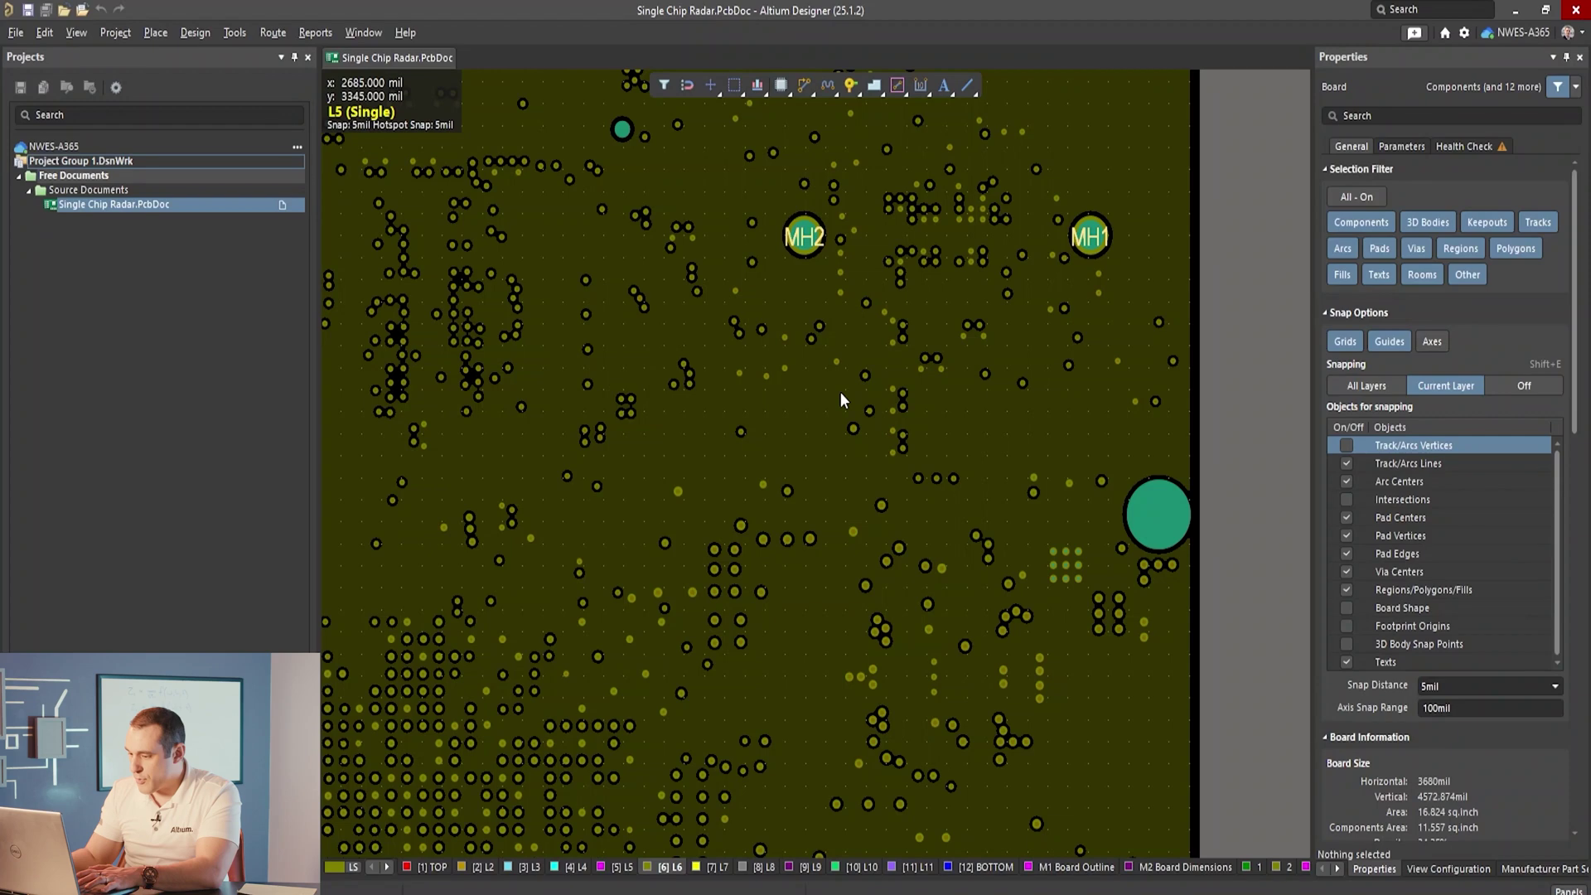
Inspect the meandered routing on L7 up and to the right, then step via L6 to L8
{"action": "key", "text": "KP_Add"}
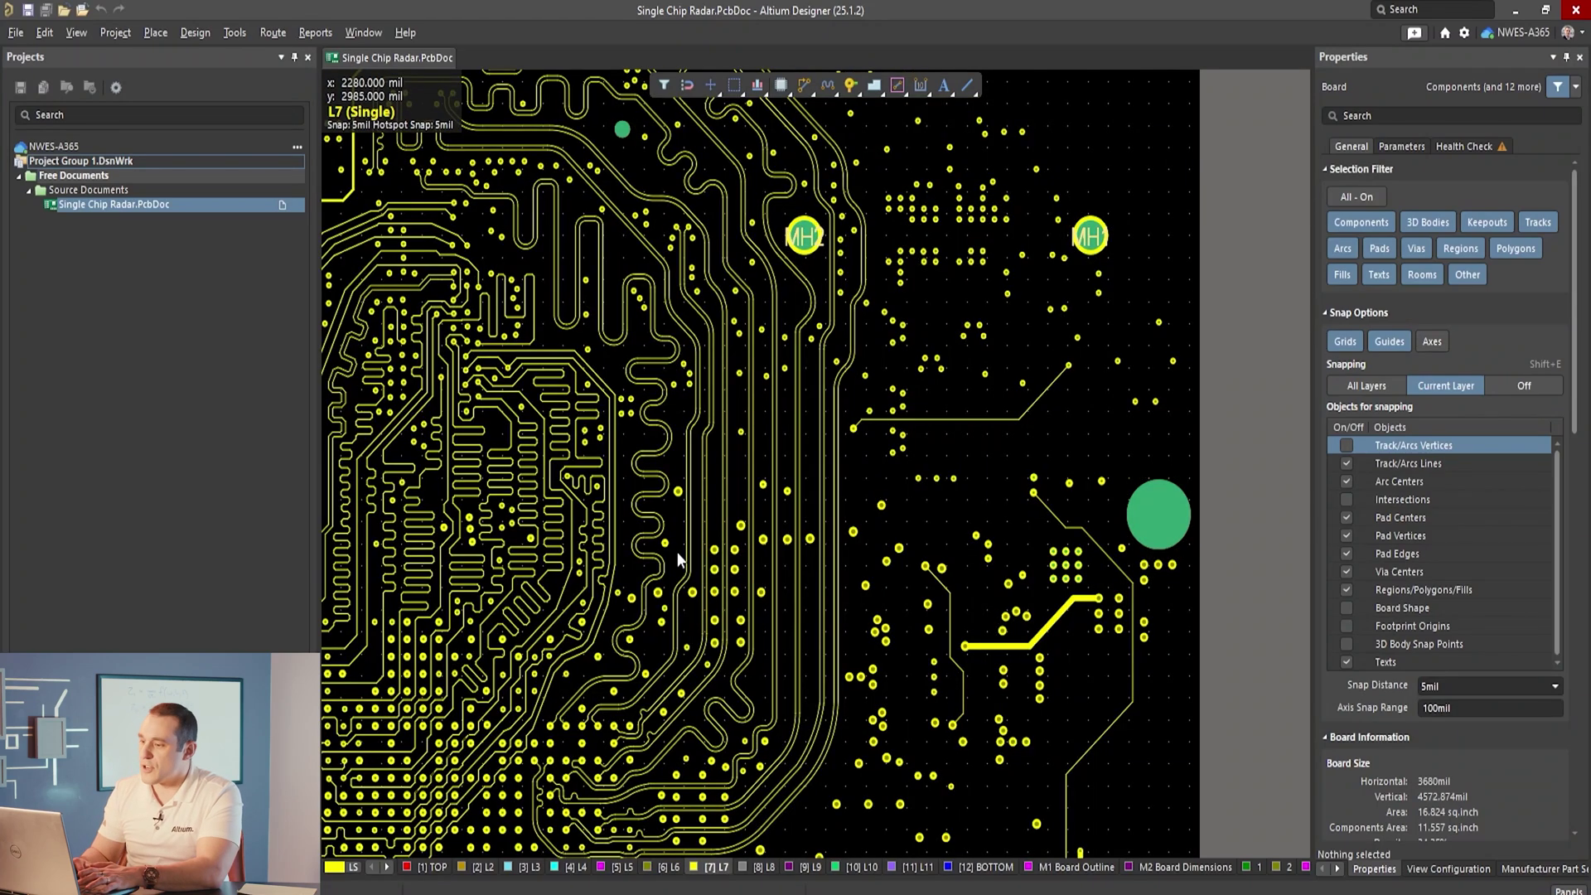
{"action": "scroll", "coordinate": [966, 415], "scroll_direction": "down", "scroll_amount": 2, "text": "ctrl"}
{"action": "scroll", "coordinate": [974, 377], "scroll_direction": "up", "scroll_amount": 3, "text": "ctrl"}
{"action": "right_click_drag", "start_coordinate": [974, 377], "coordinate": [937, 148]}
{"action": "key", "text": "KP_Subtract"}
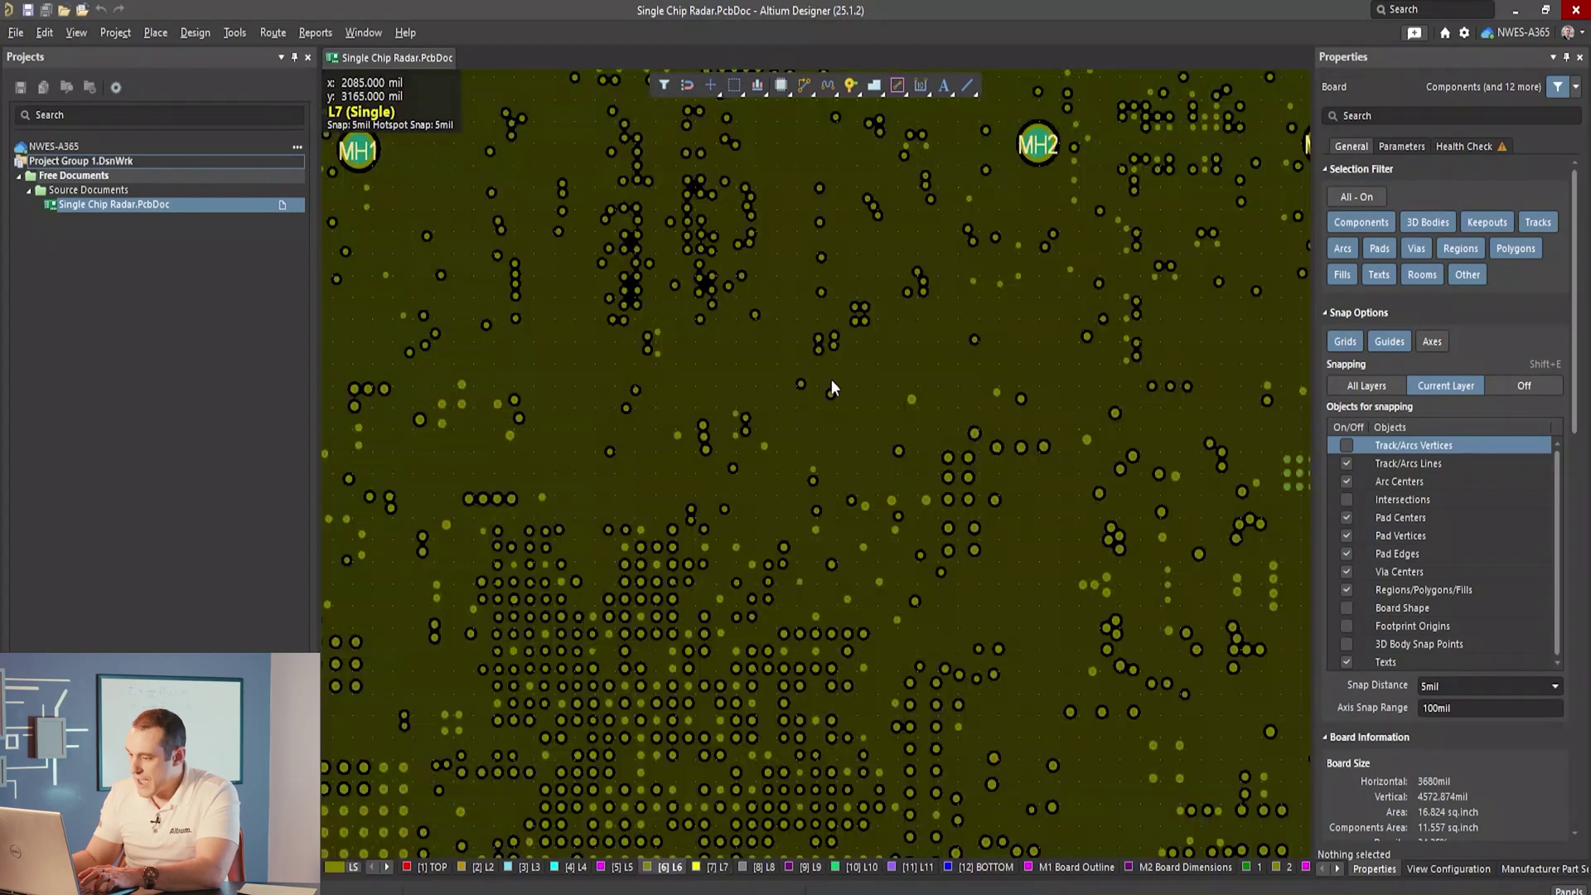
{"action": "key", "text": "KP_Add"}
{"action": "key", "text": "KP_Add"}
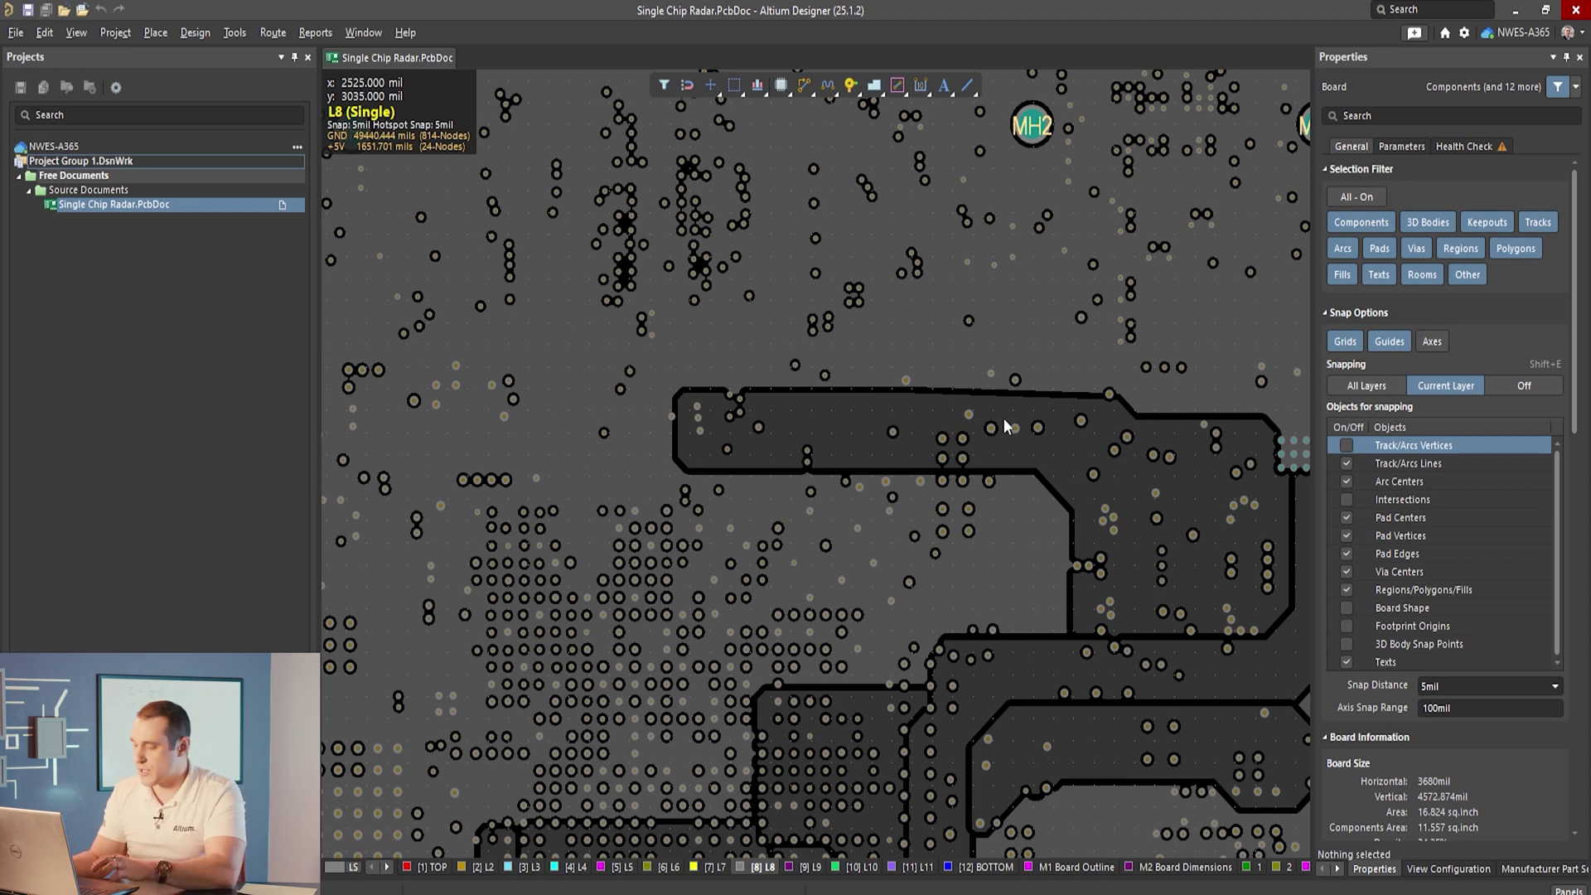
Step through L9 to L10, zoom and pan across its routing, then continue to BOTTOM
{"action": "key", "text": "KP_Multiply"}
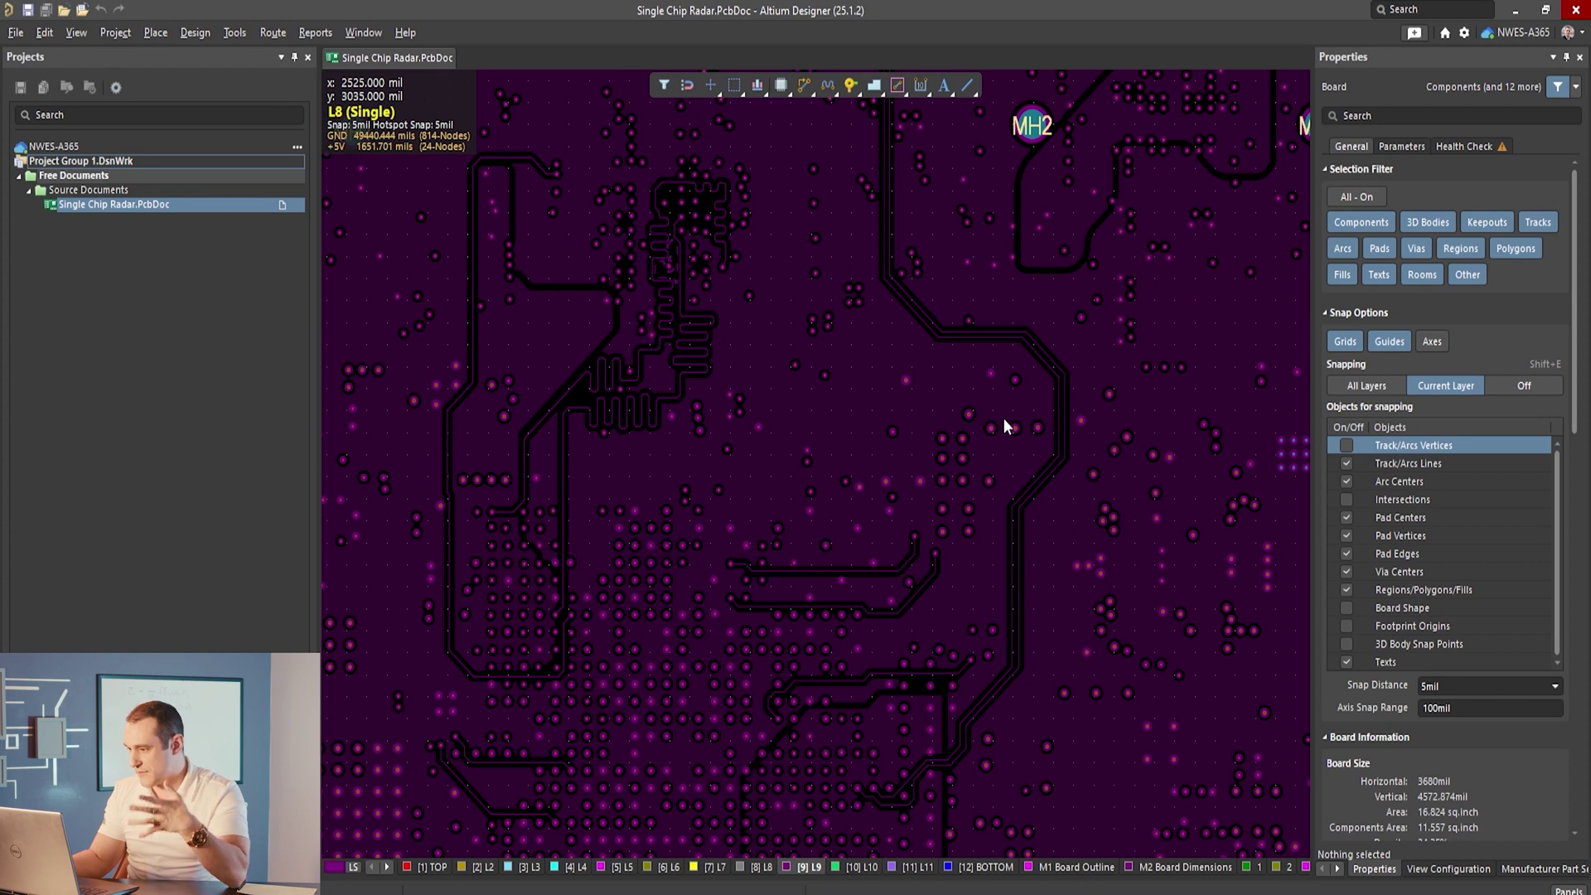
{"action": "key", "text": "KP_Multiply"}
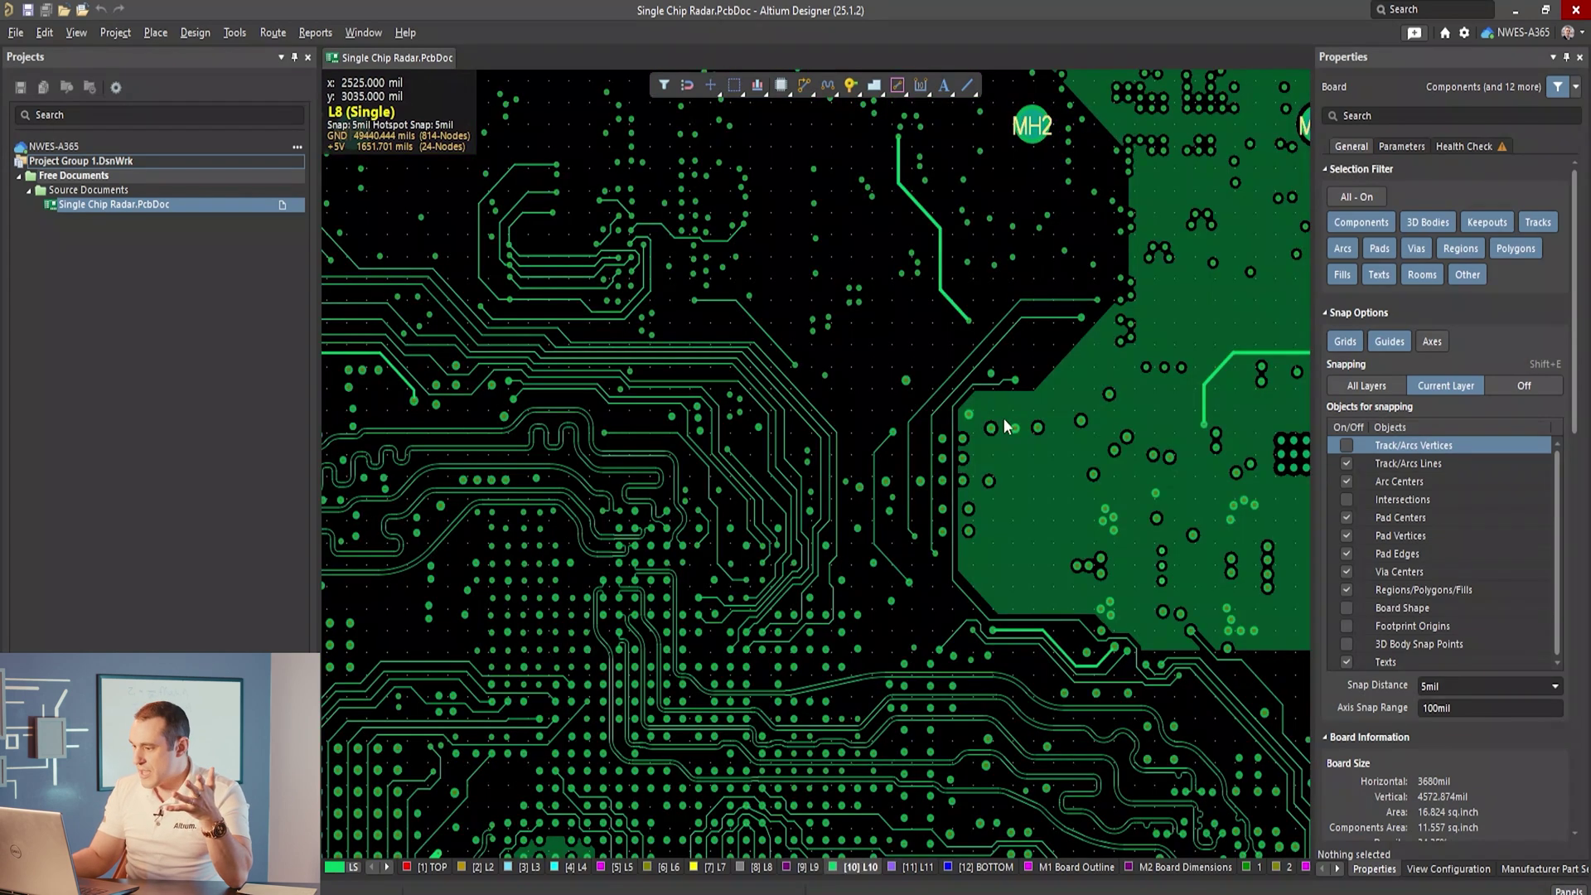
{"action": "scroll", "coordinate": [746, 365], "scroll_direction": "down", "scroll_amount": 3, "text": "ctrl"}
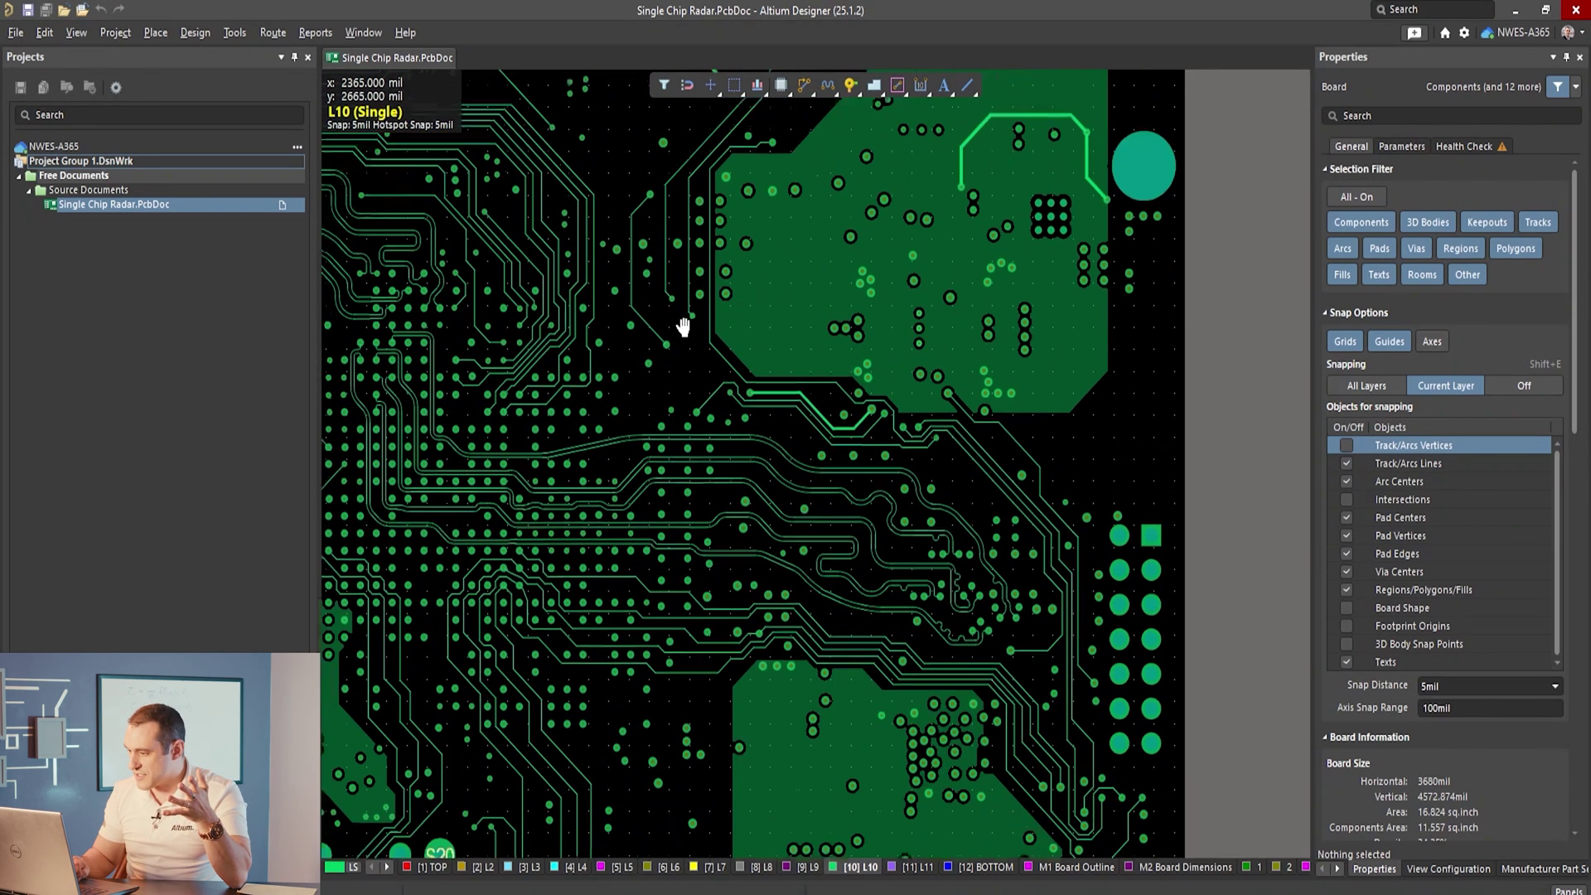
{"action": "scroll", "coordinate": [818, 543], "scroll_direction": "up", "scroll_amount": 4, "text": "ctrl"}
{"action": "scroll", "coordinate": [818, 543], "scroll_direction": "down", "scroll_amount": 1}
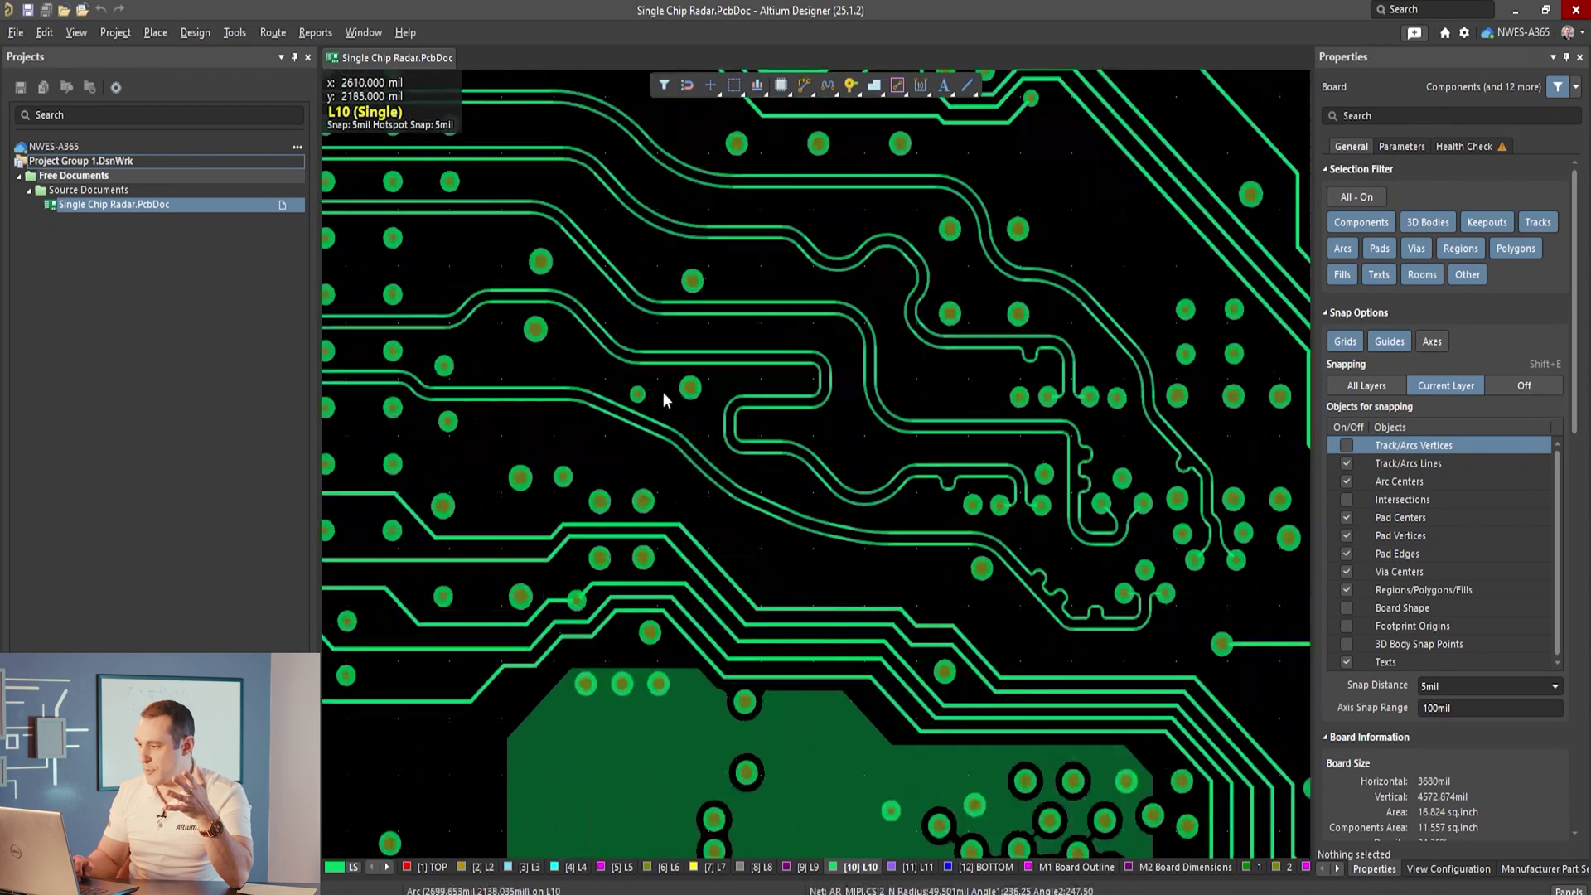
{"action": "scroll", "coordinate": [774, 494], "scroll_direction": "up", "scroll_amount": 1, "text": "ctrl"}
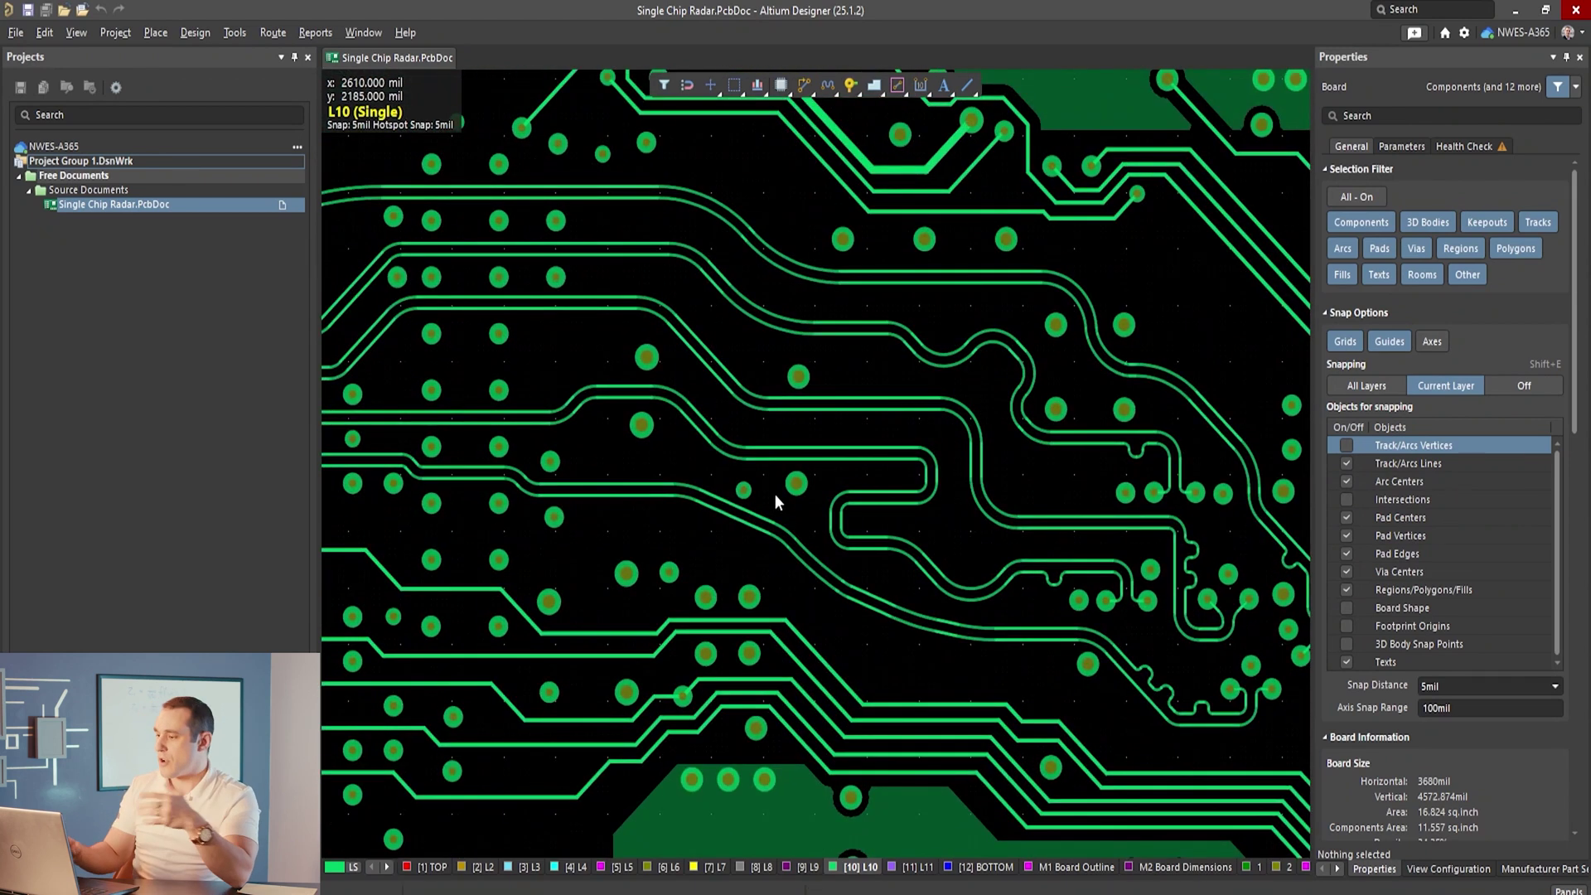
{"action": "right_click_drag", "start_coordinate": [649, 419], "coordinate": [655, 656]}
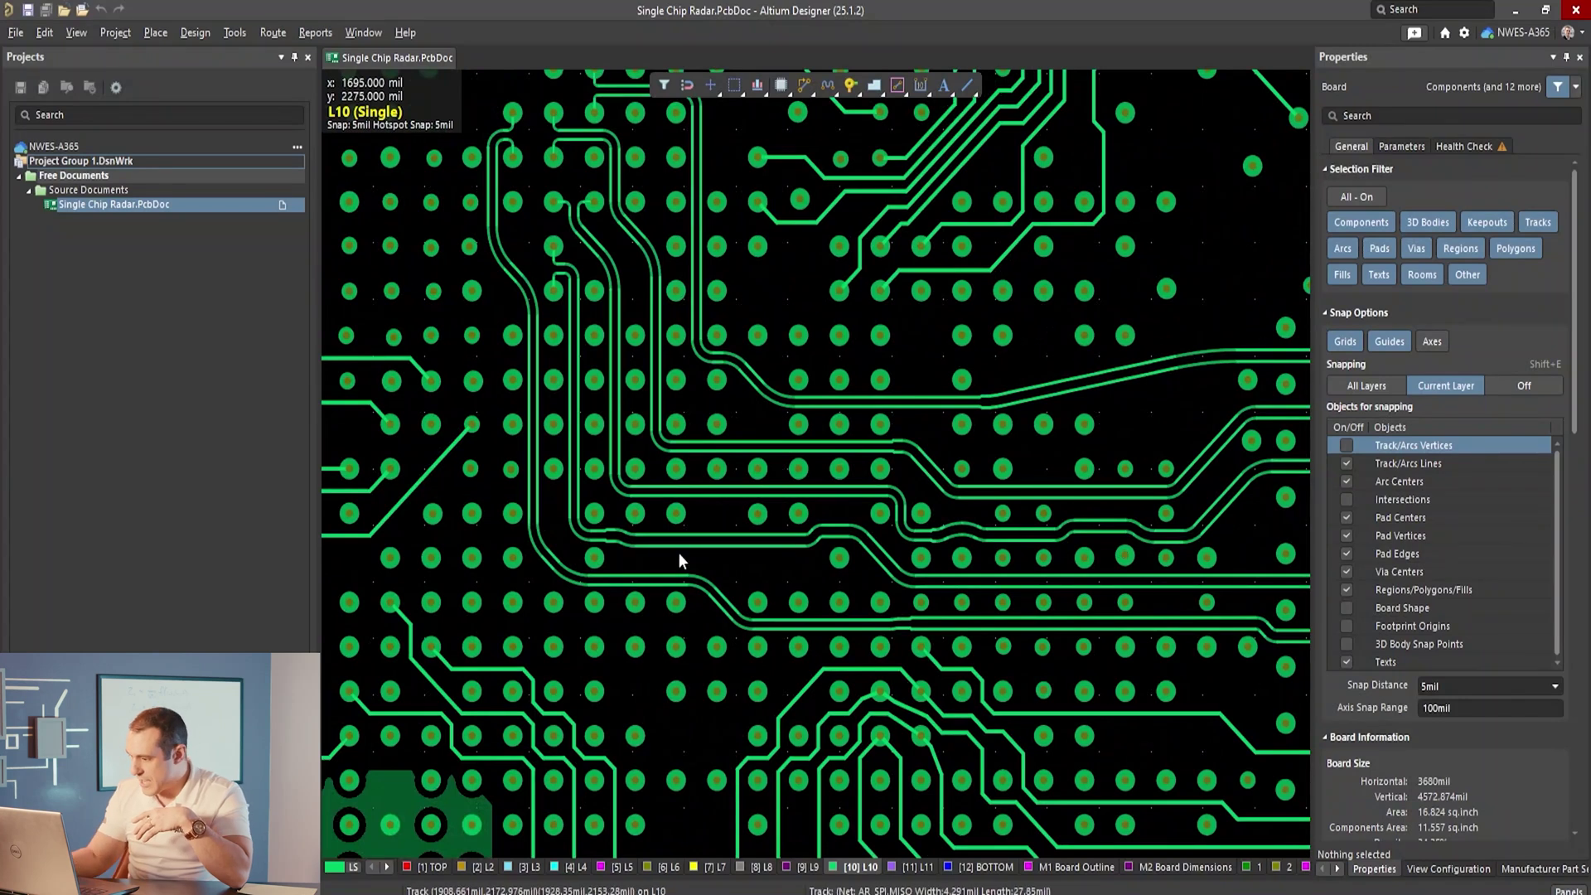
{"action": "key", "text": "KP_Multiply"}
{"action": "key", "text": "KP_Multiply"}
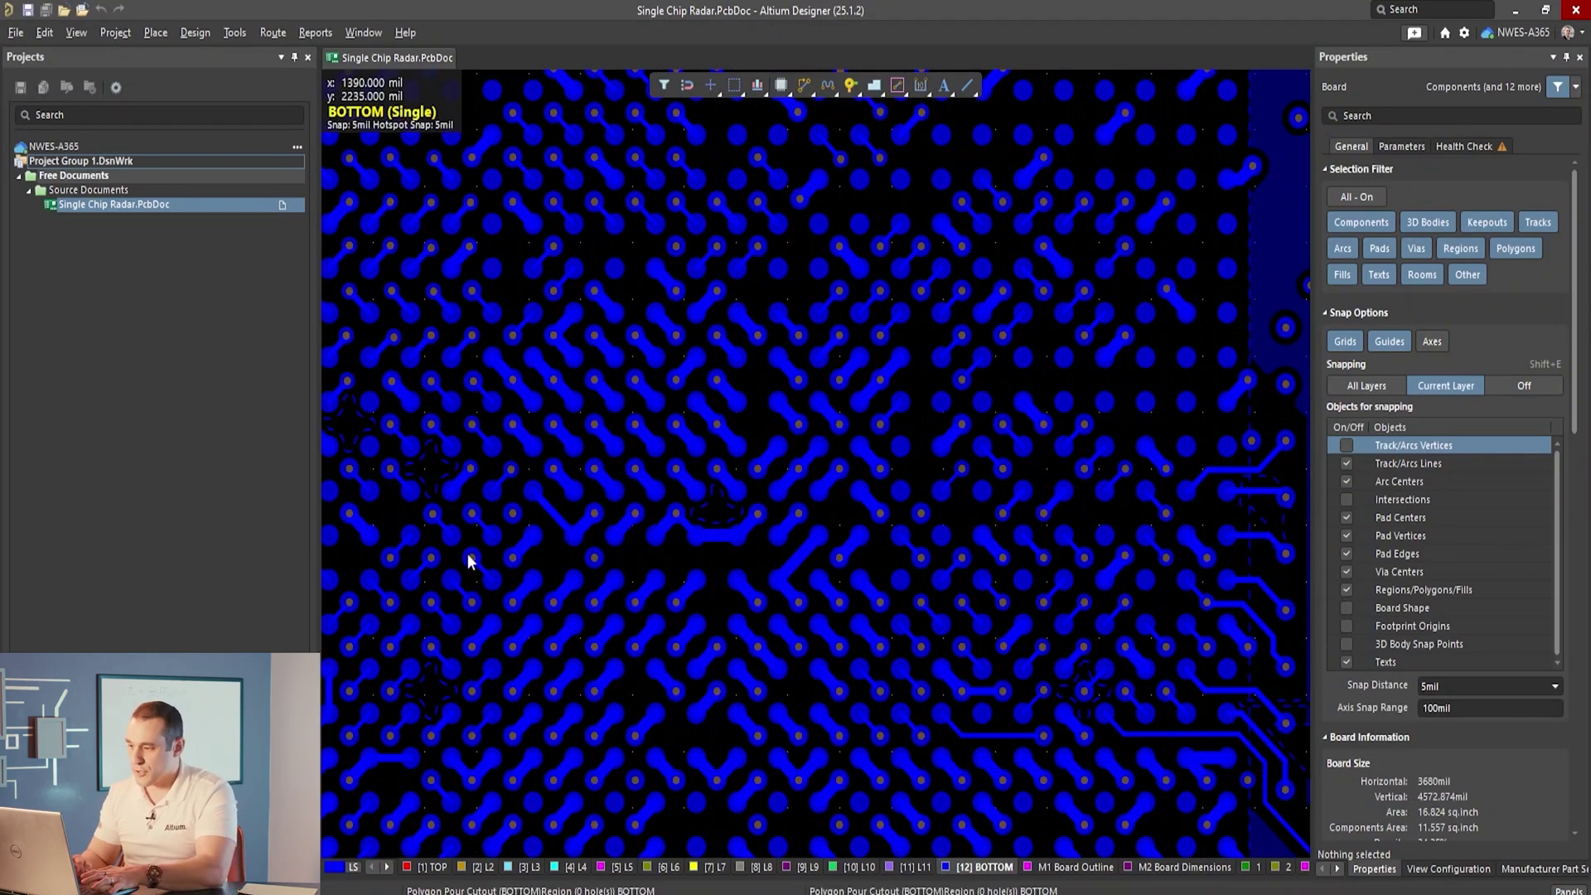
Zoom out over the BGA area on BOTTOM, then switch to layer L8
{"action": "scroll", "coordinate": [759, 554], "scroll_direction": "down", "scroll_amount": 3, "text": "ctrl"}
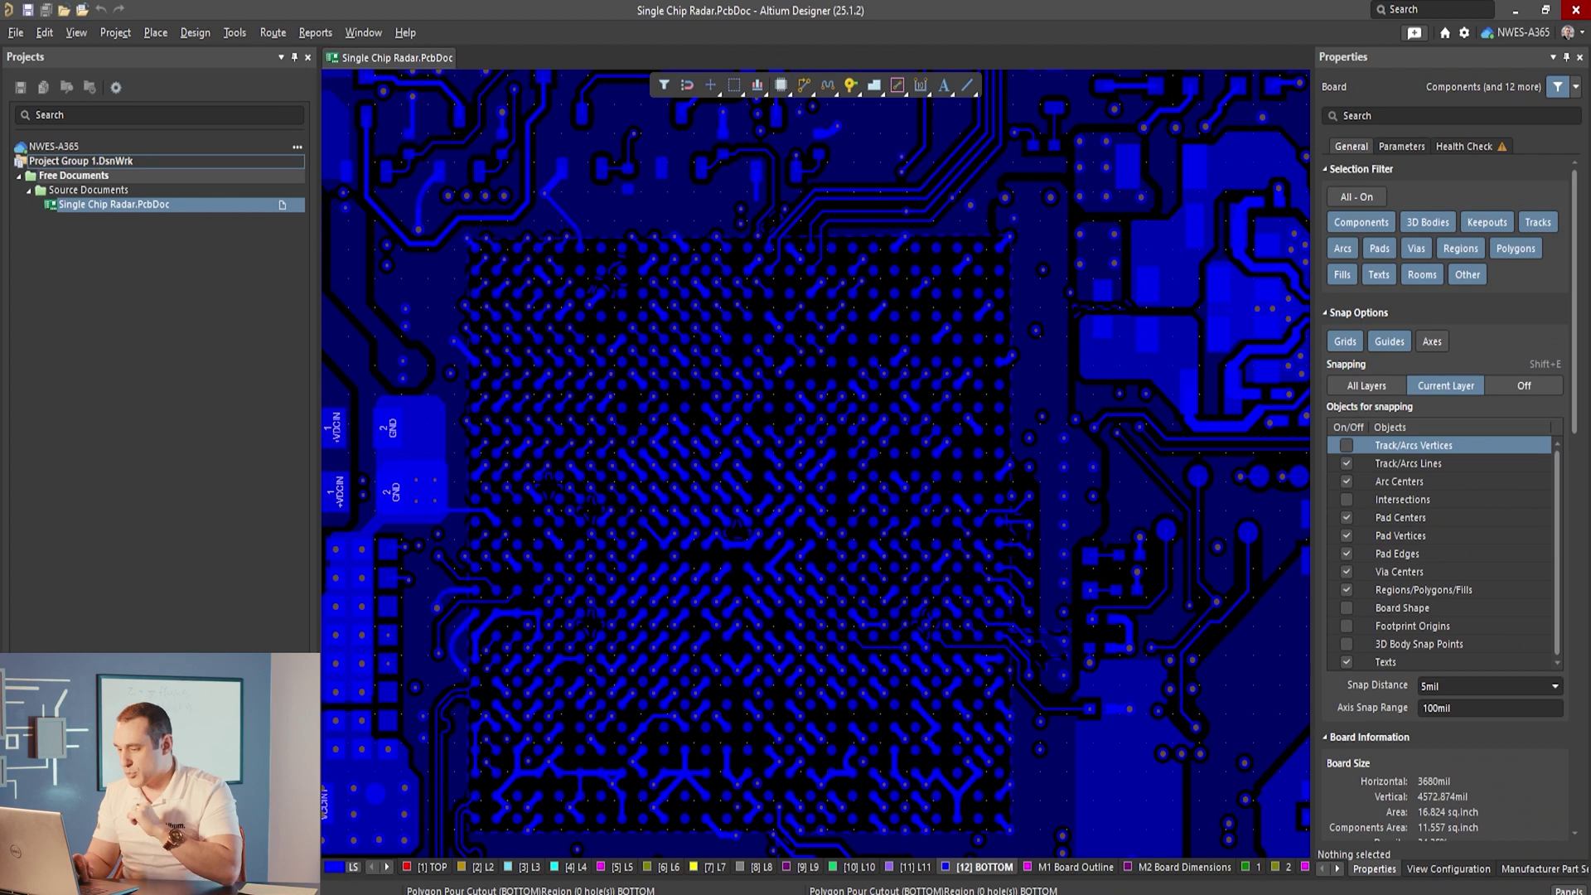
{"action": "left_click", "coordinate": [754, 867]}
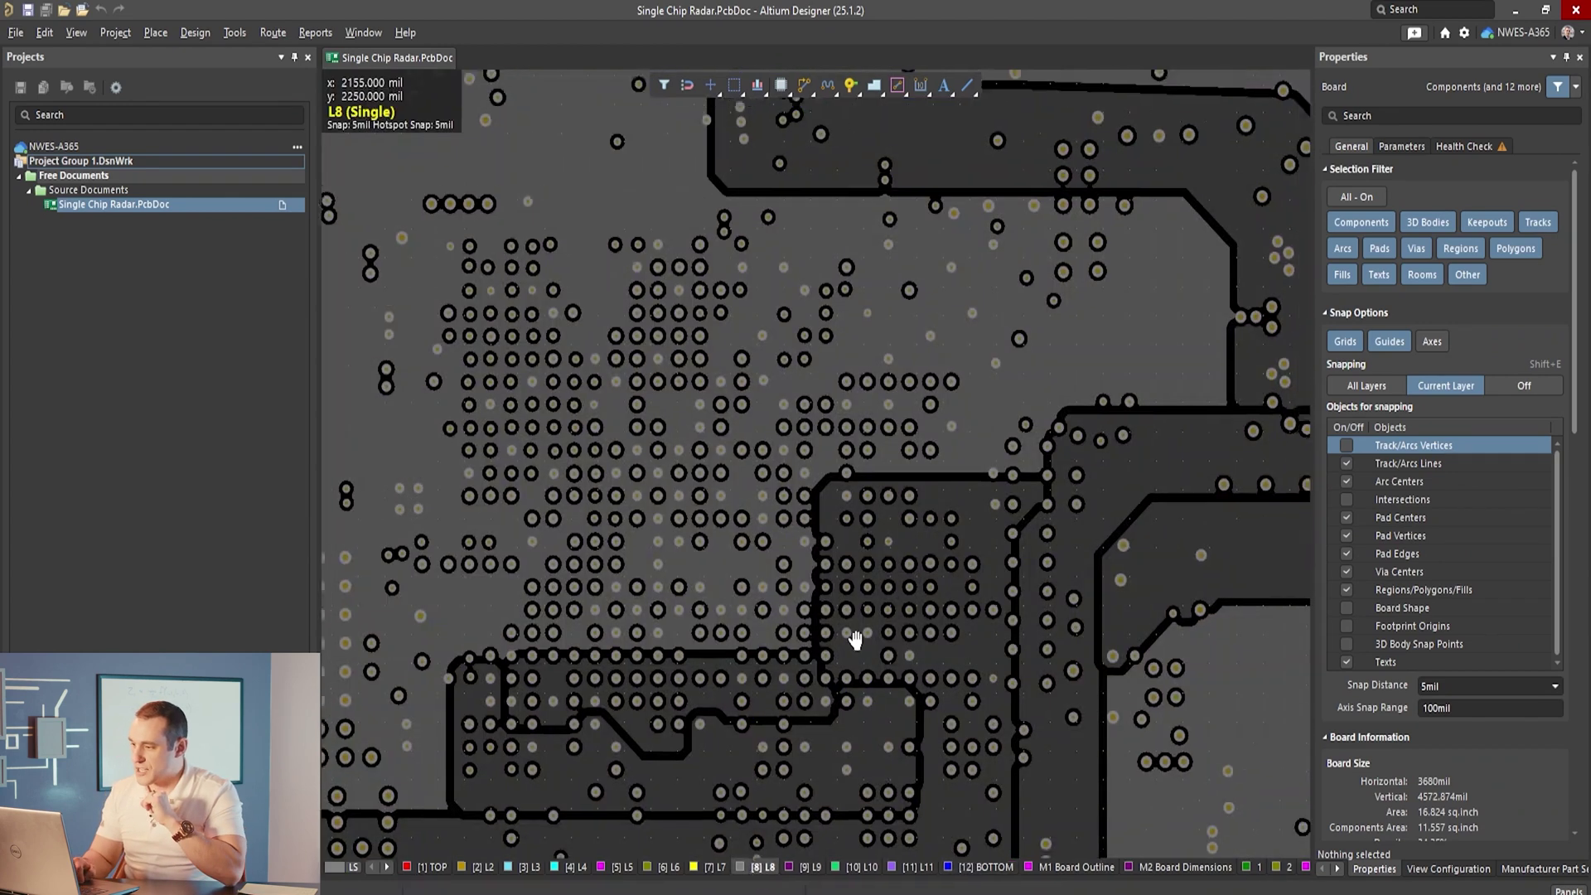
Switch to layer L7 and pan across its routing
{"action": "scroll", "coordinate": [580, 563], "scroll_direction": "down", "scroll_amount": 5}
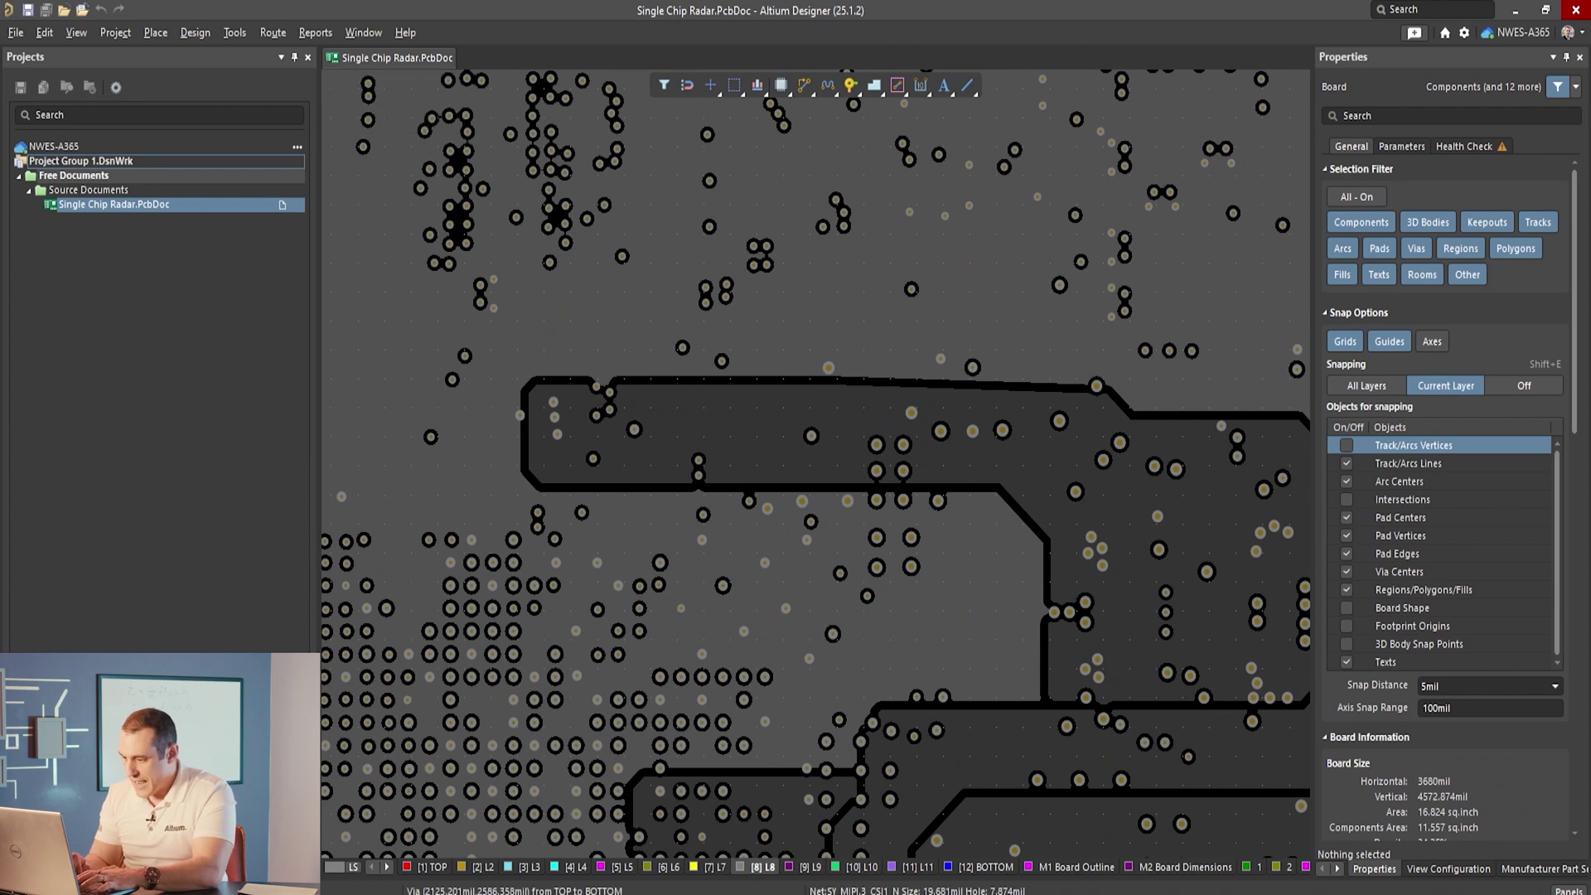
{"action": "left_click", "coordinate": [711, 867]}
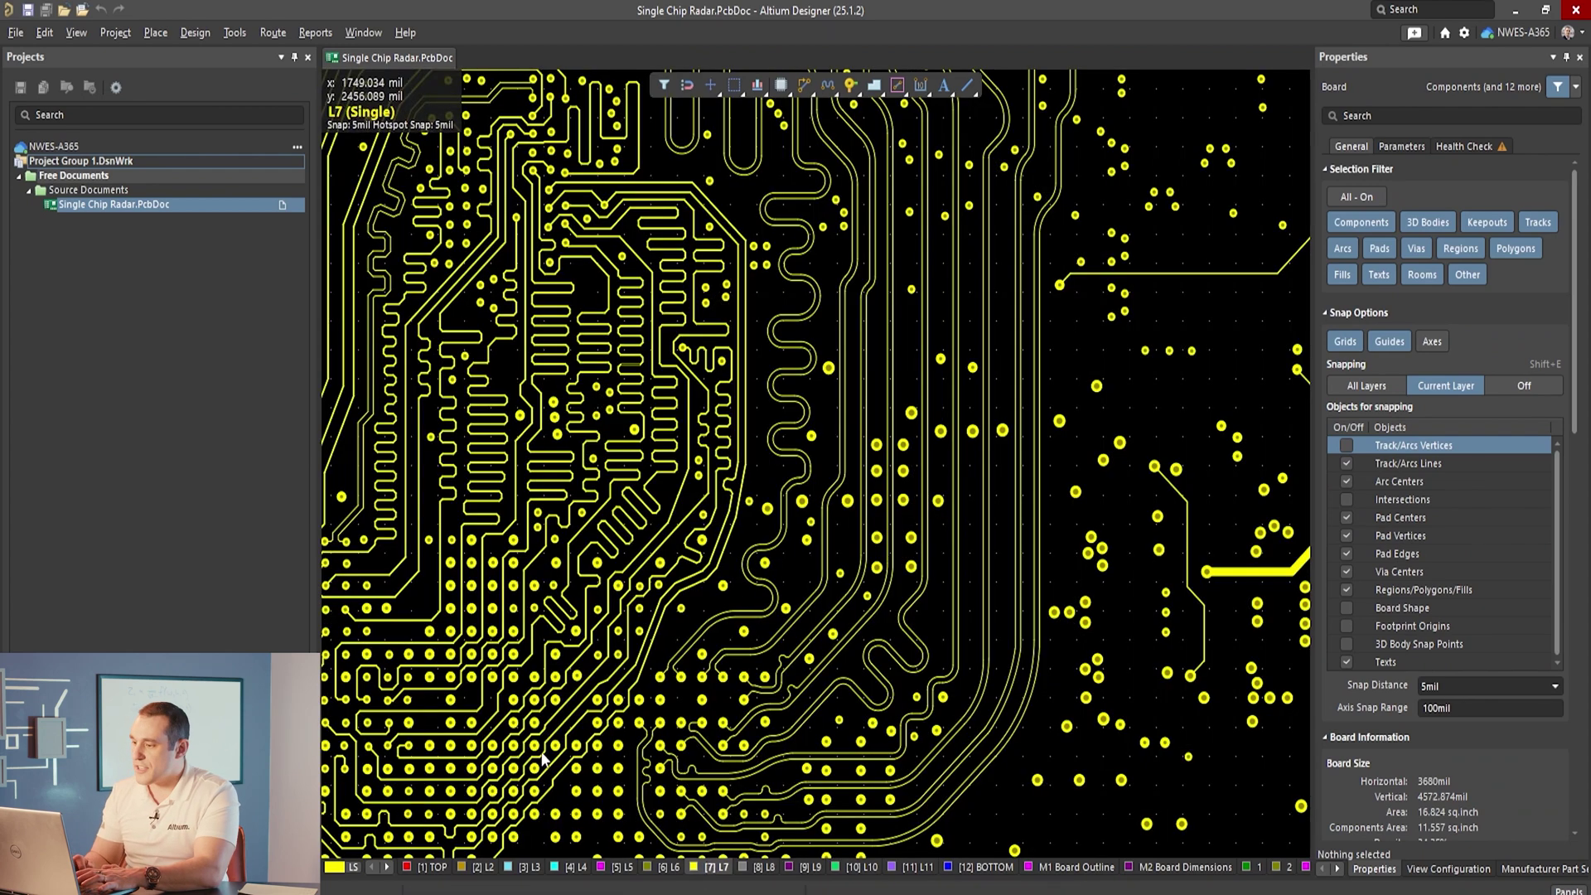
{"action": "right_click_drag", "start_coordinate": [720, 588], "coordinate": [613, 583]}
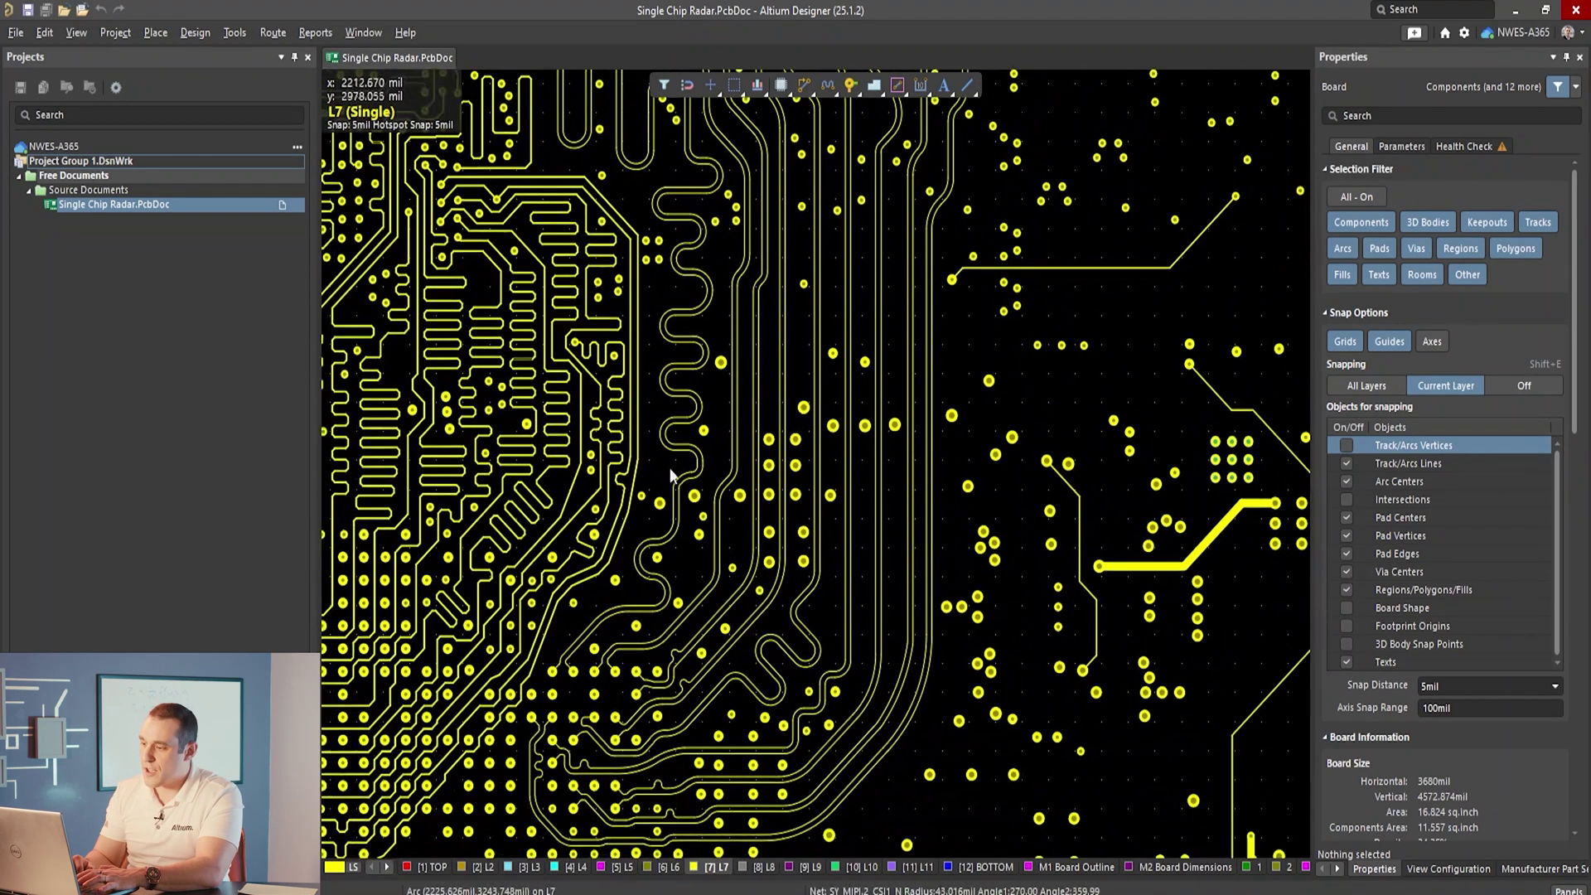
In View Configuration, hide all signal and plane layers except L7 and L8
{"action": "left_click", "coordinate": [1448, 868]}
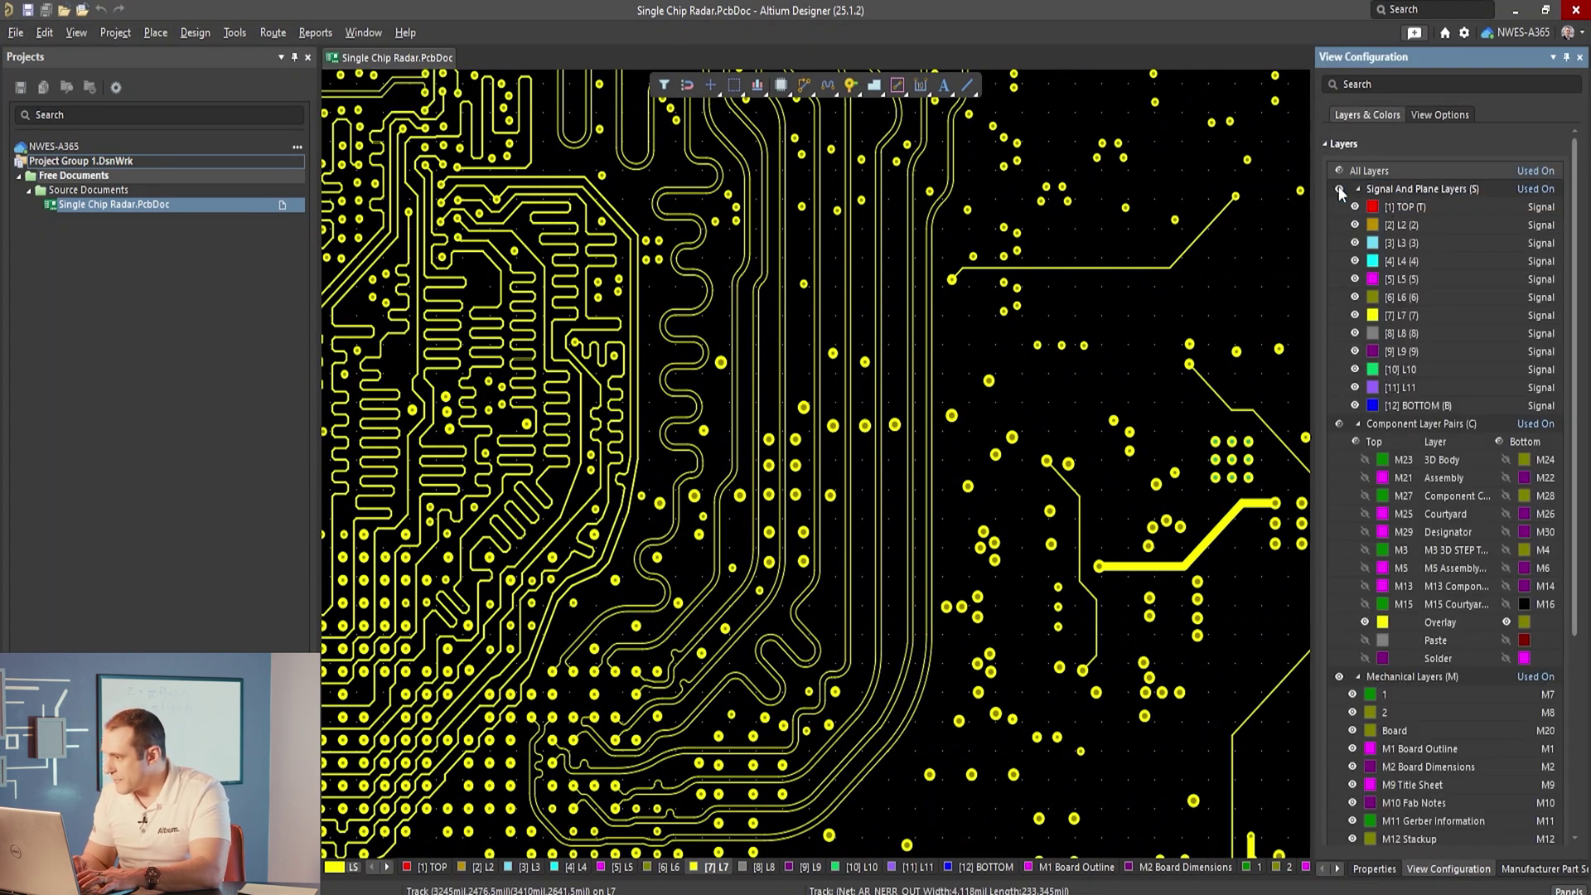
{"action": "left_click", "coordinate": [1339, 190]}
{"action": "left_click", "coordinate": [1354, 315]}
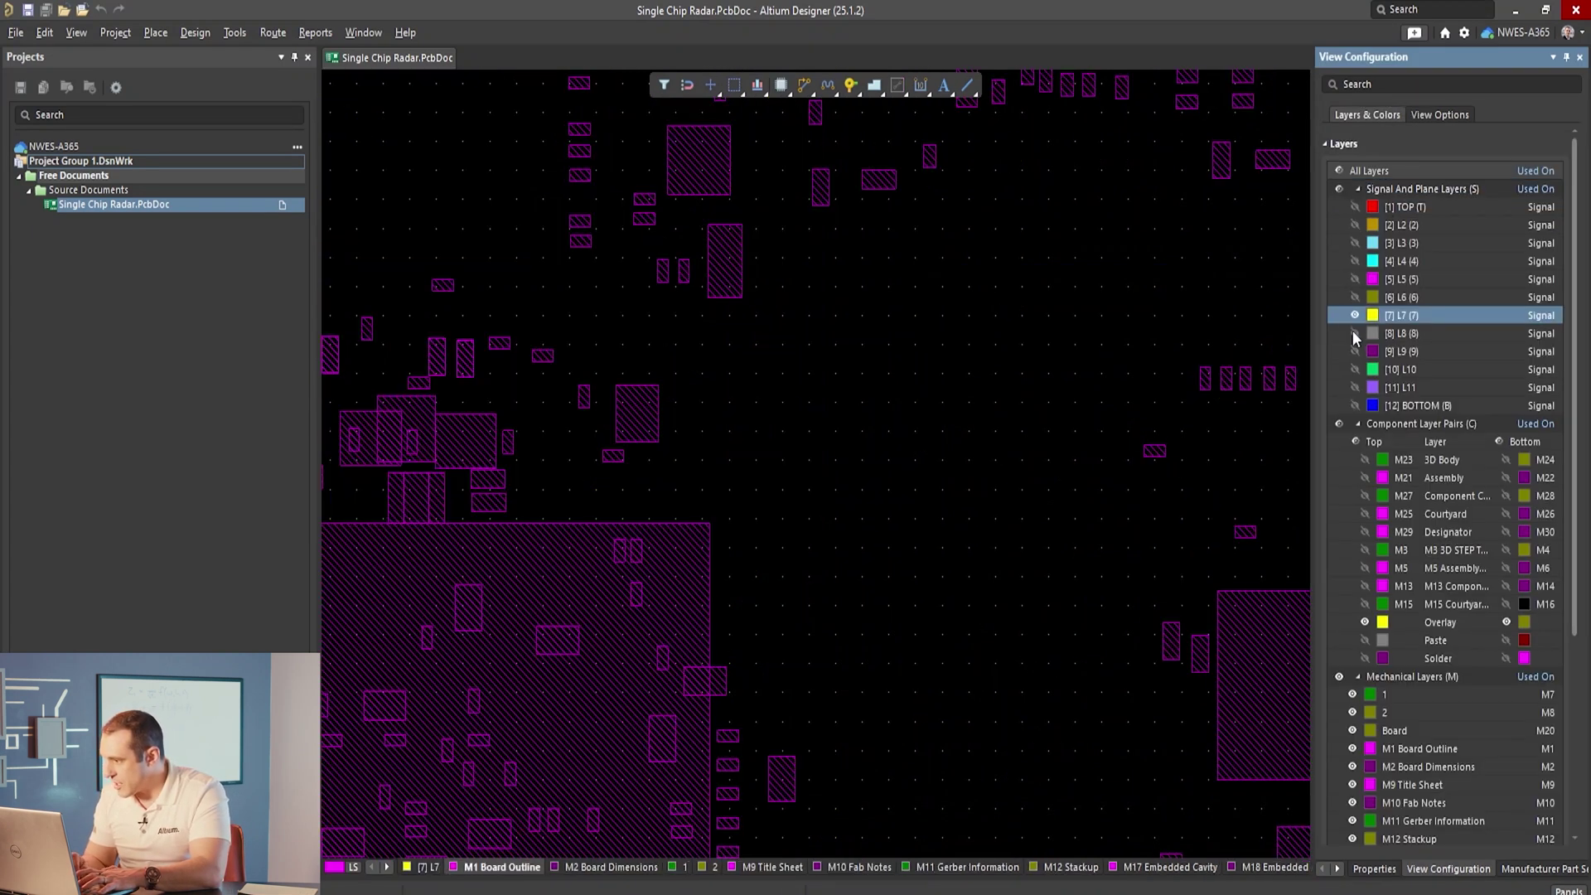
{"action": "left_click", "coordinate": [1354, 333]}
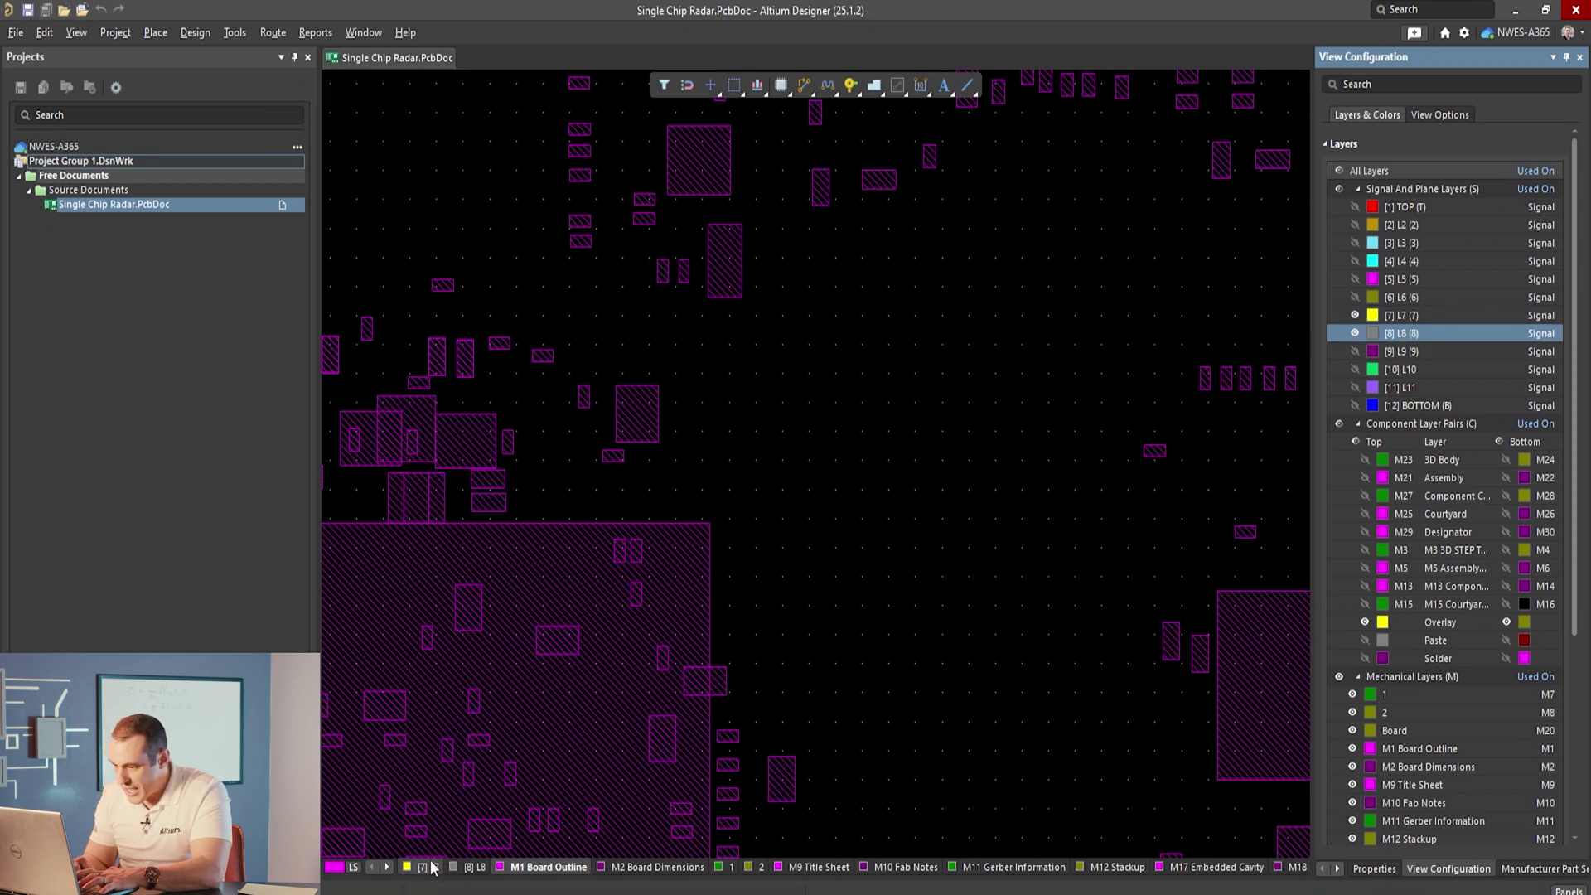
Make L7 current with other layers greyed out, briefly toggling the component layers
{"action": "key", "text": "KP_Multiply"}
{"action": "key", "text": "shift+s"}
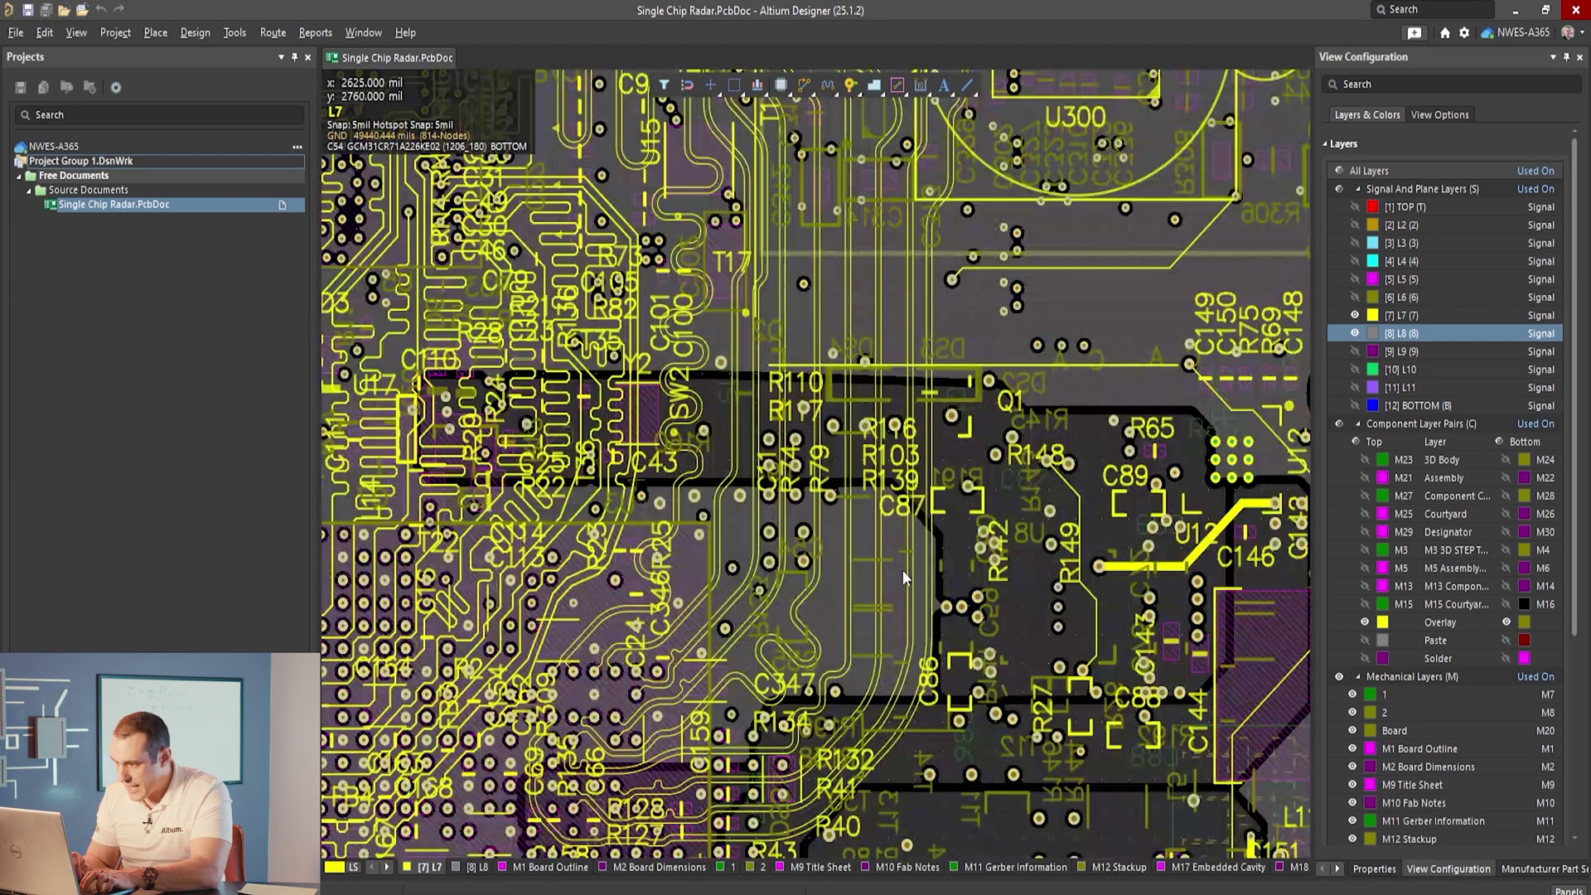
{"action": "left_click", "coordinate": [1339, 424]}
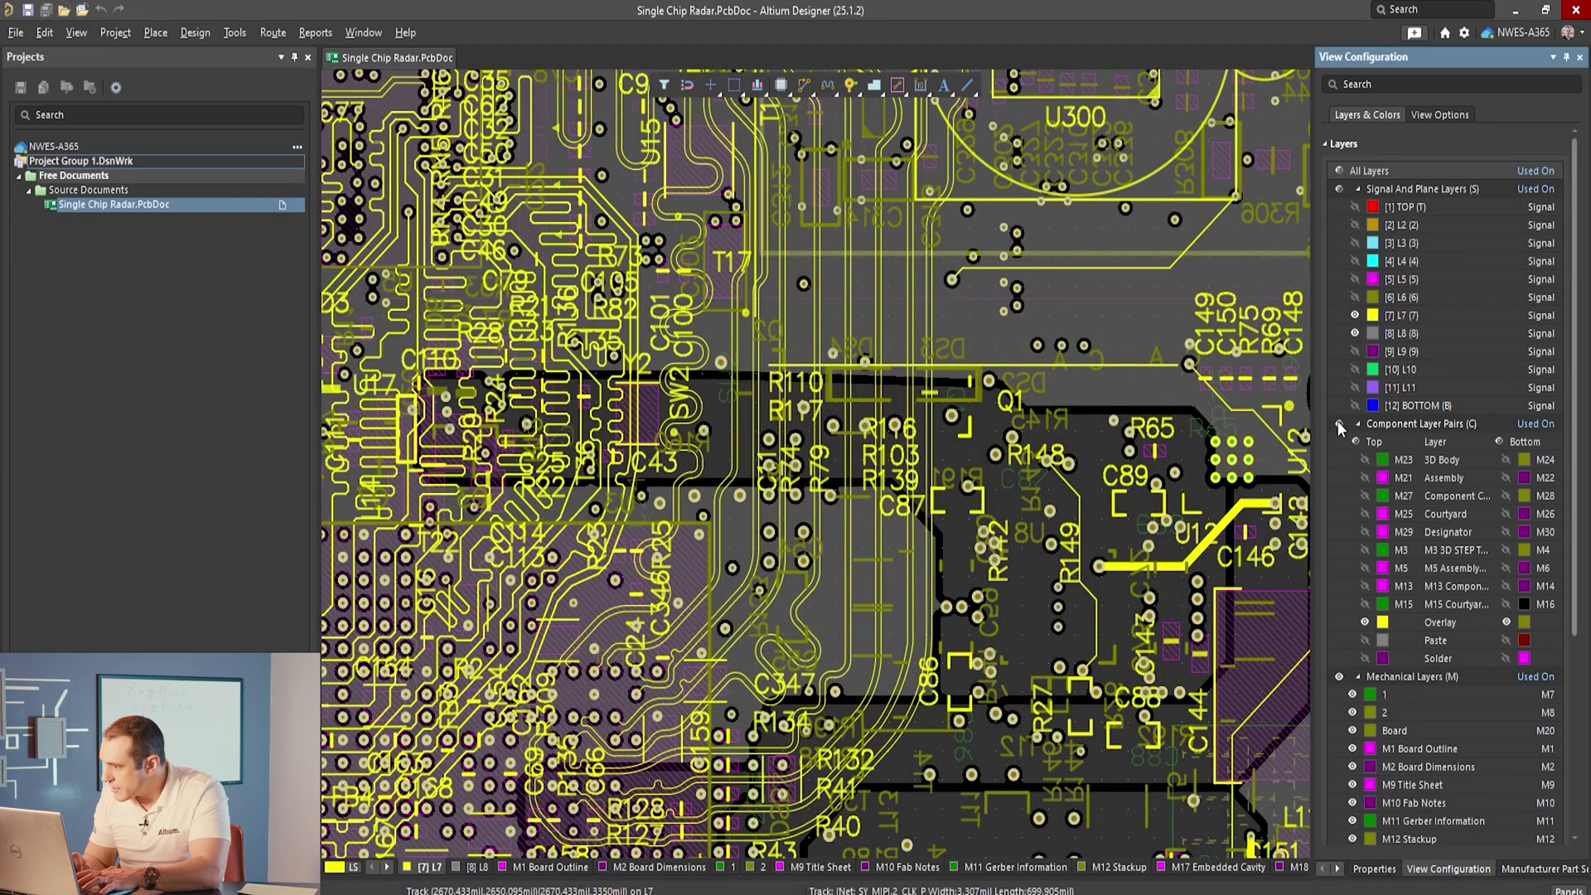
{"action": "left_click", "coordinate": [1339, 424]}
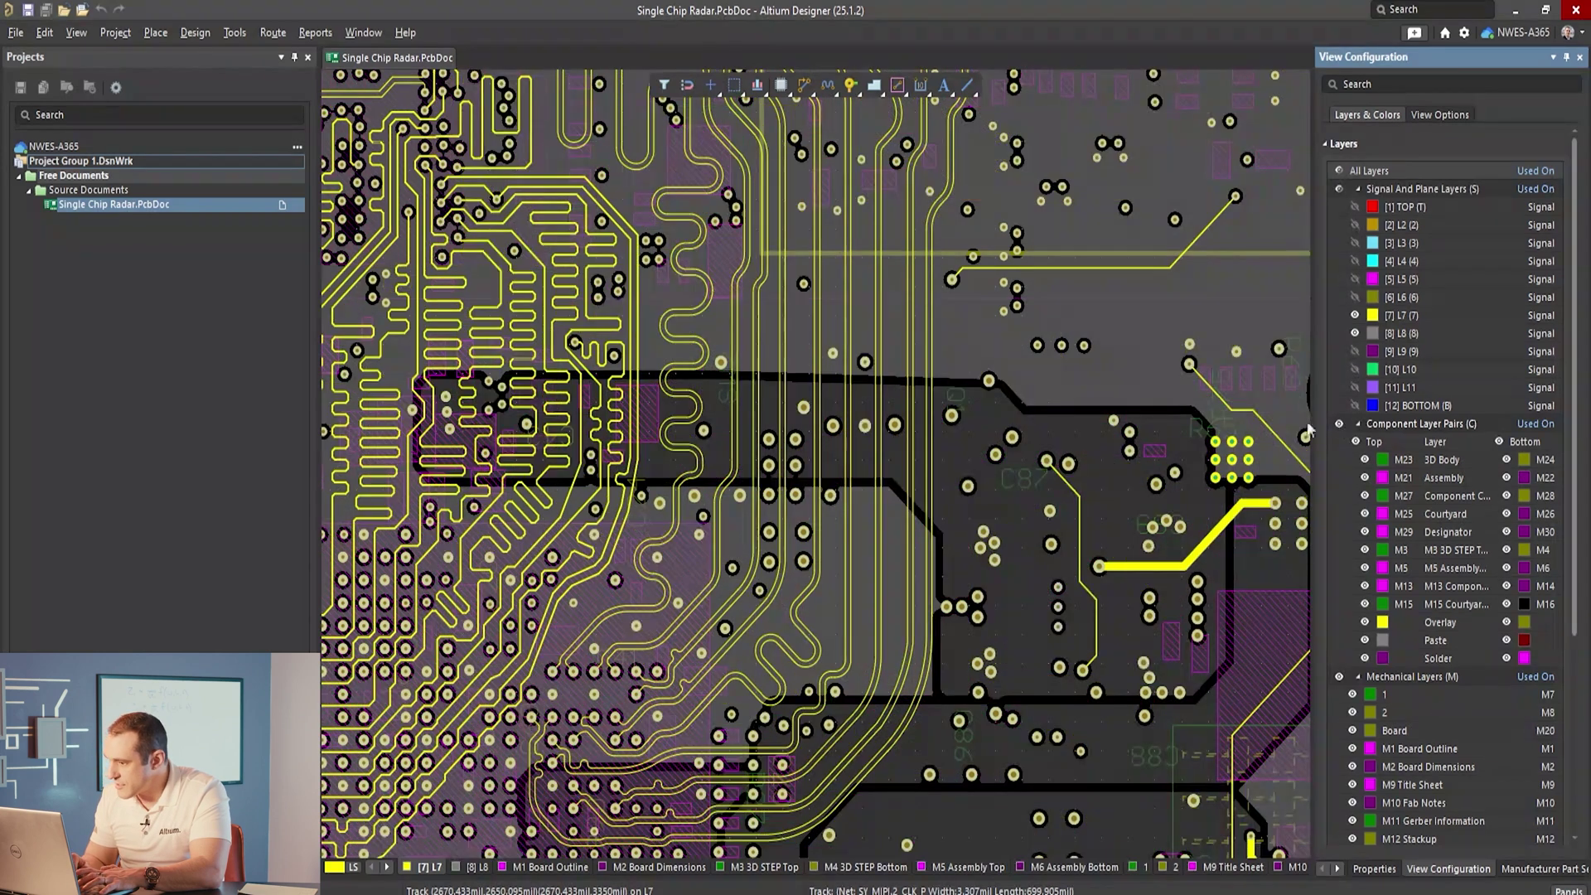
Pan and zoom across the L7 meanders to the traces around mounting holes MH1 and MH2
{"action": "scroll", "coordinate": [802, 535], "scroll_direction": "up", "scroll_amount": 2, "text": "ctrl"}
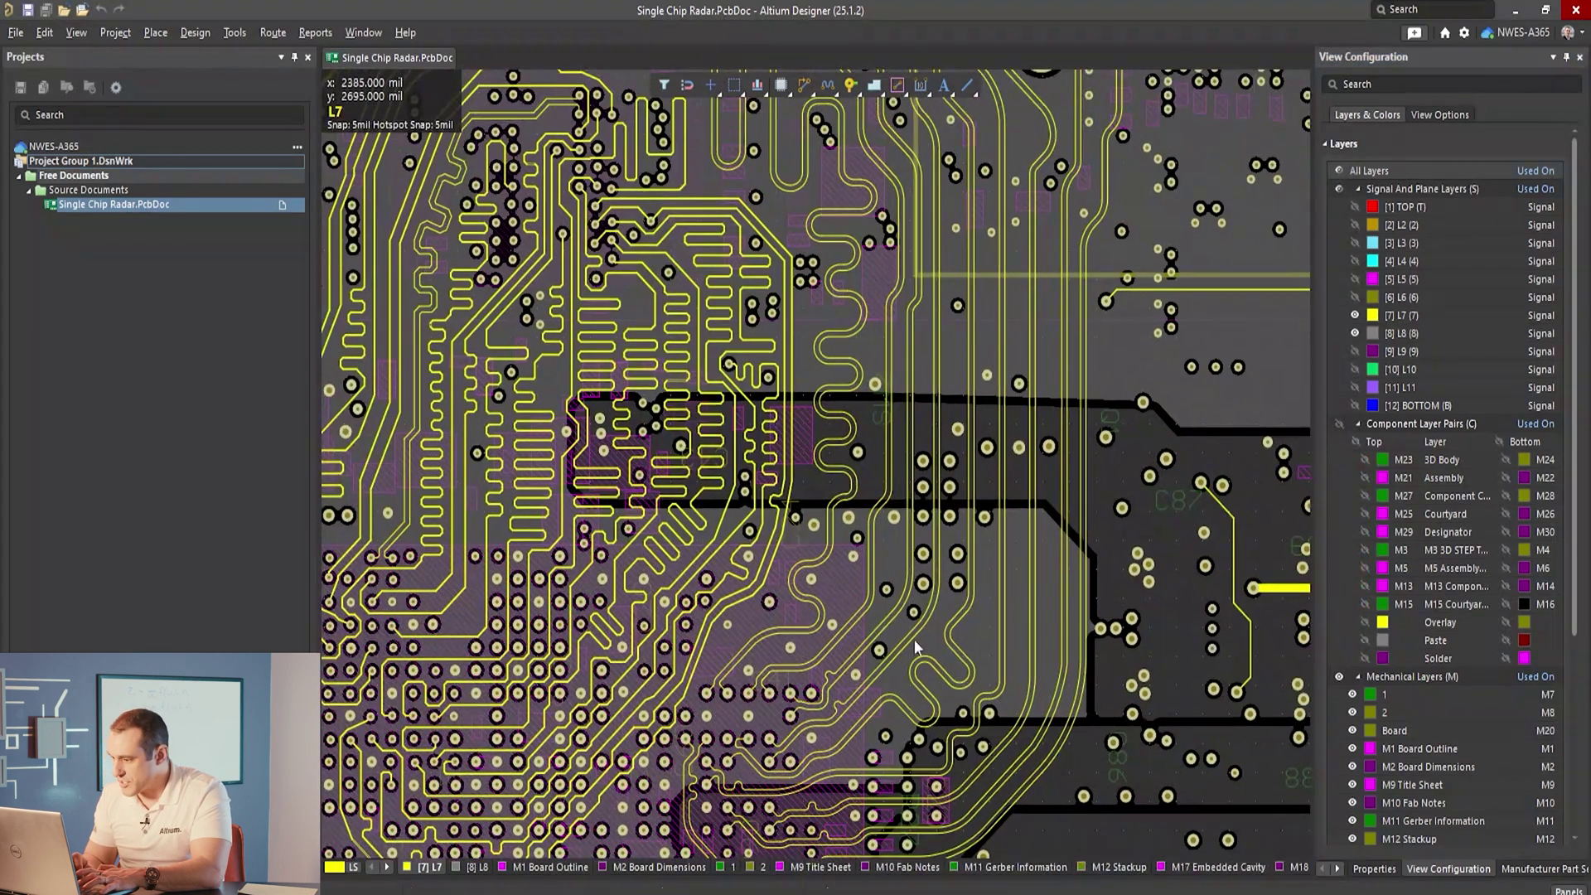
{"action": "scroll", "coordinate": [812, 514], "scroll_direction": "down", "scroll_amount": 3}
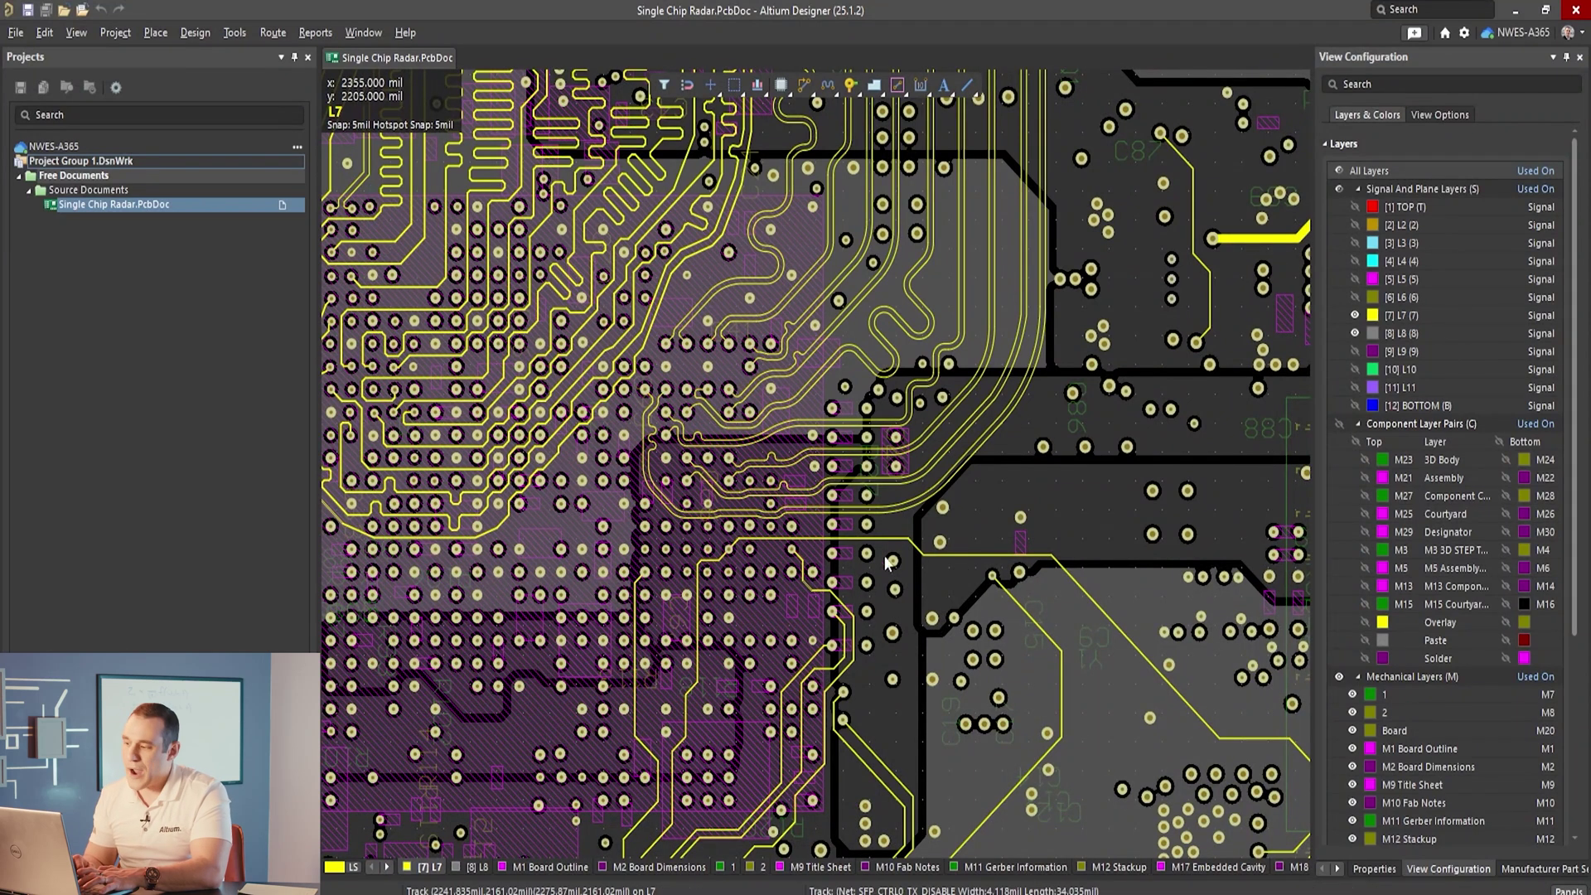
{"action": "right_click_drag", "start_coordinate": [898, 382], "coordinate": [632, 640]}
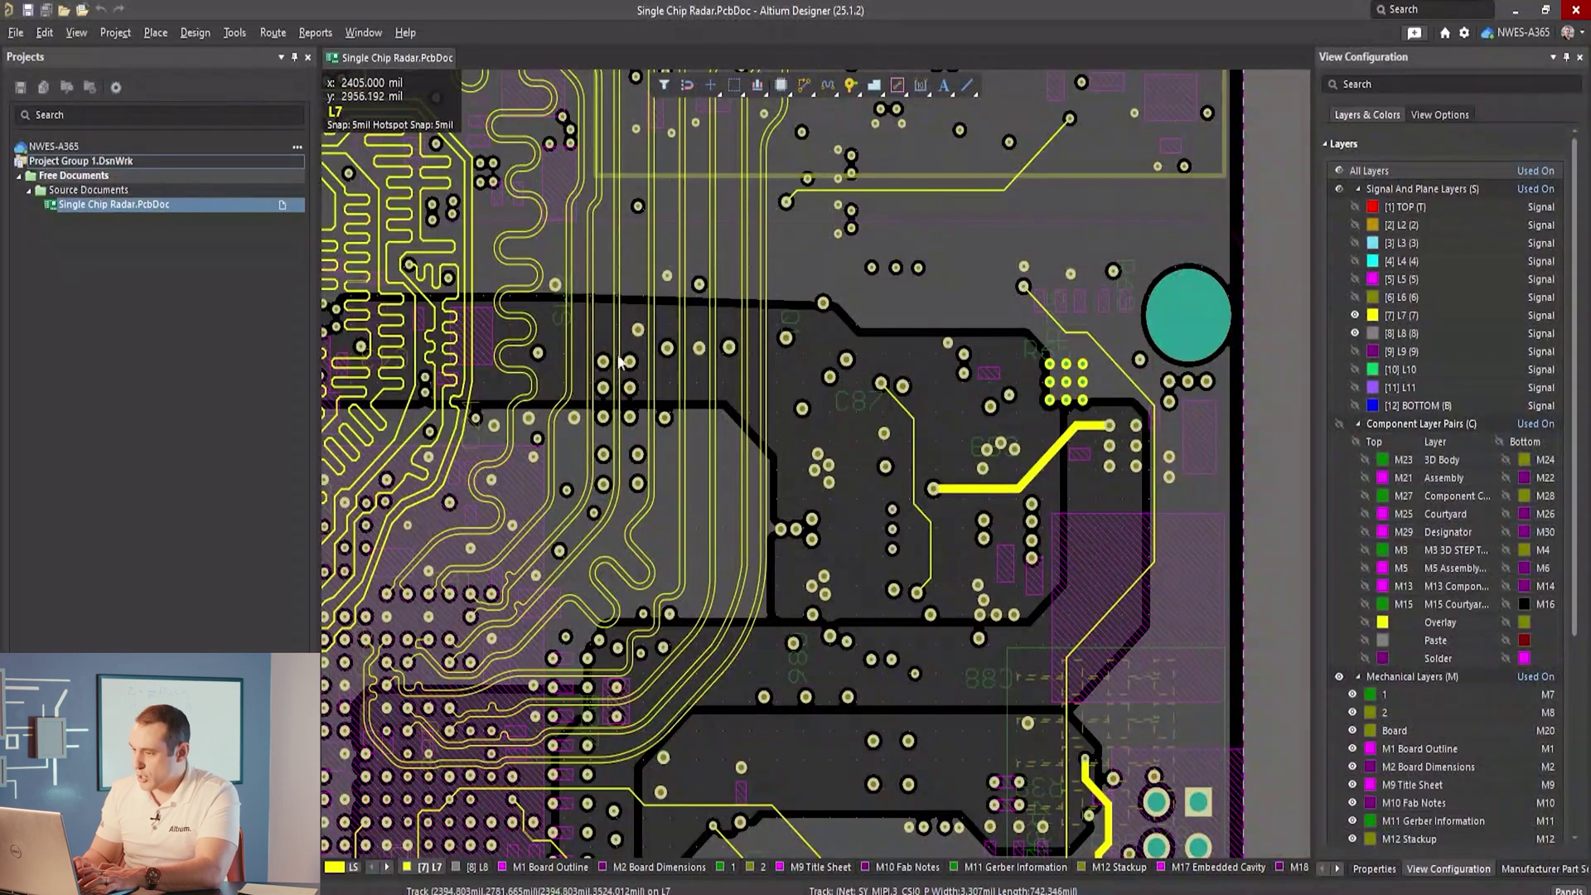
{"action": "scroll", "coordinate": [483, 307], "scroll_direction": "up", "scroll_amount": 5}
{"action": "right_click_drag", "start_coordinate": [484, 307], "coordinate": [943, 473]}
{"action": "right_click_drag", "start_coordinate": [619, 552], "coordinate": [548, 450]}
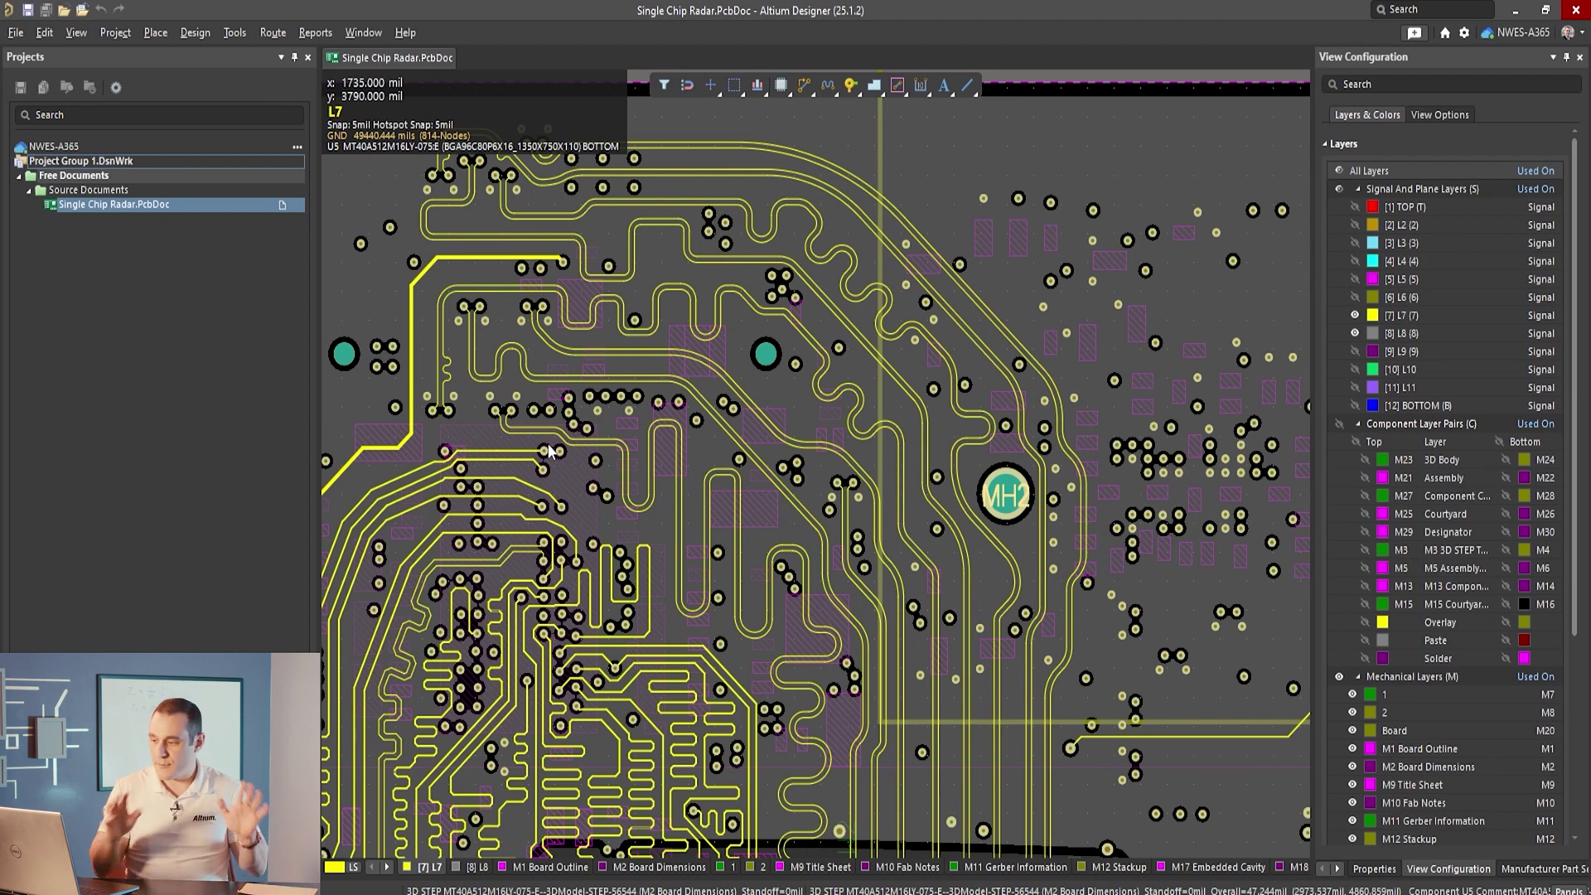
{"action": "right_click_drag", "start_coordinate": [643, 574], "coordinate": [660, 290]}
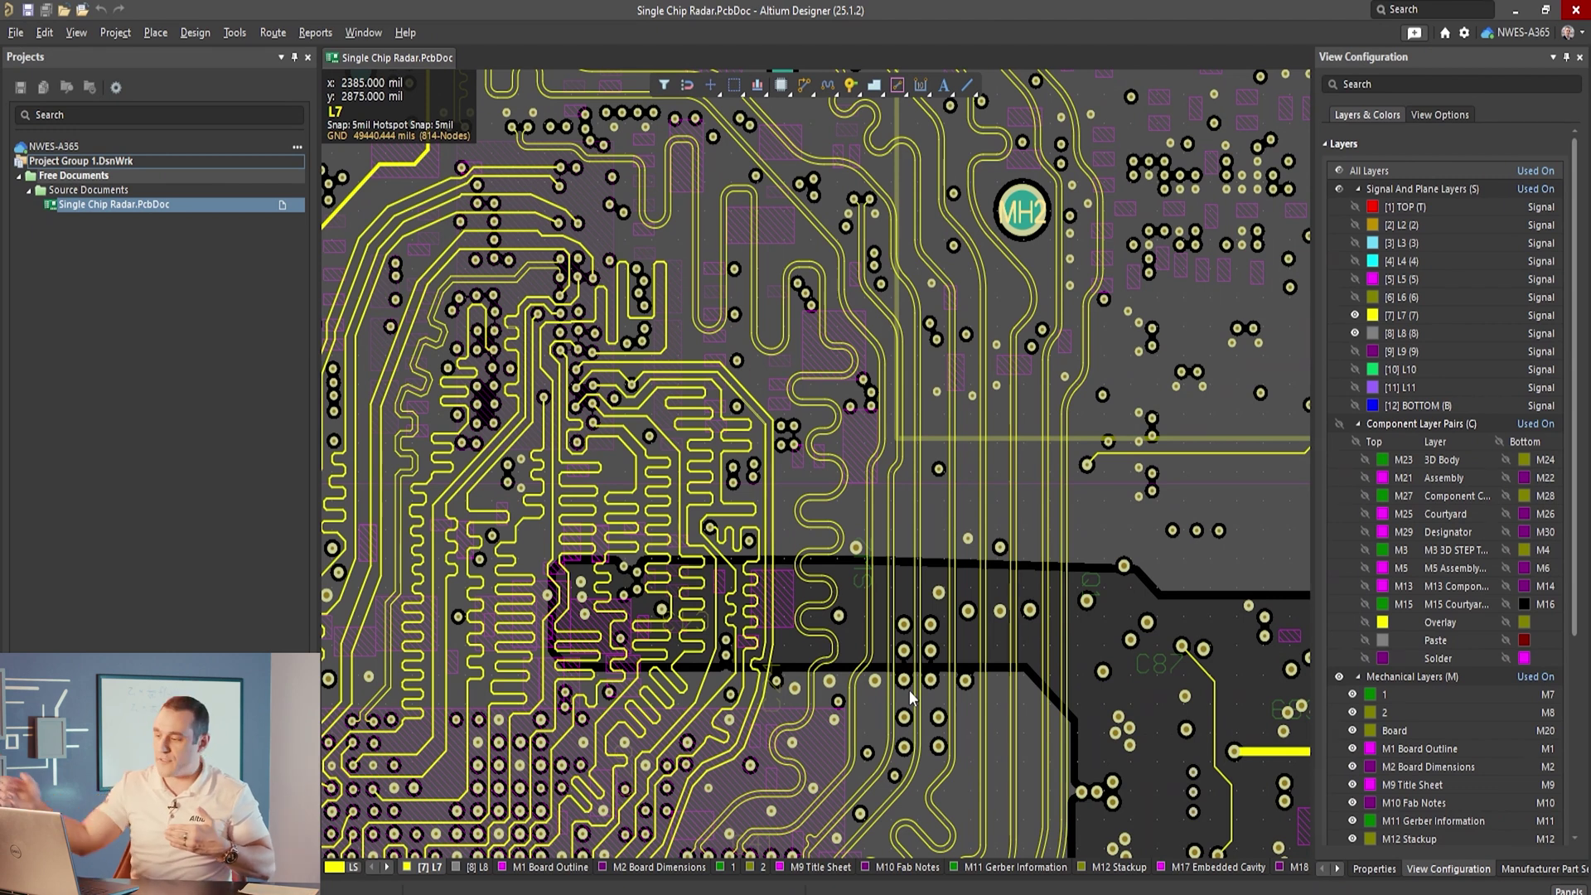
Hide the heads-up readout, zoom in to read the L7 MIPI pair lengths, then zoom back out
{"action": "key", "text": "shift+h"}
{"action": "scroll", "coordinate": [948, 774], "scroll_direction": "up", "scroll_amount": 3, "text": "ctrl"}
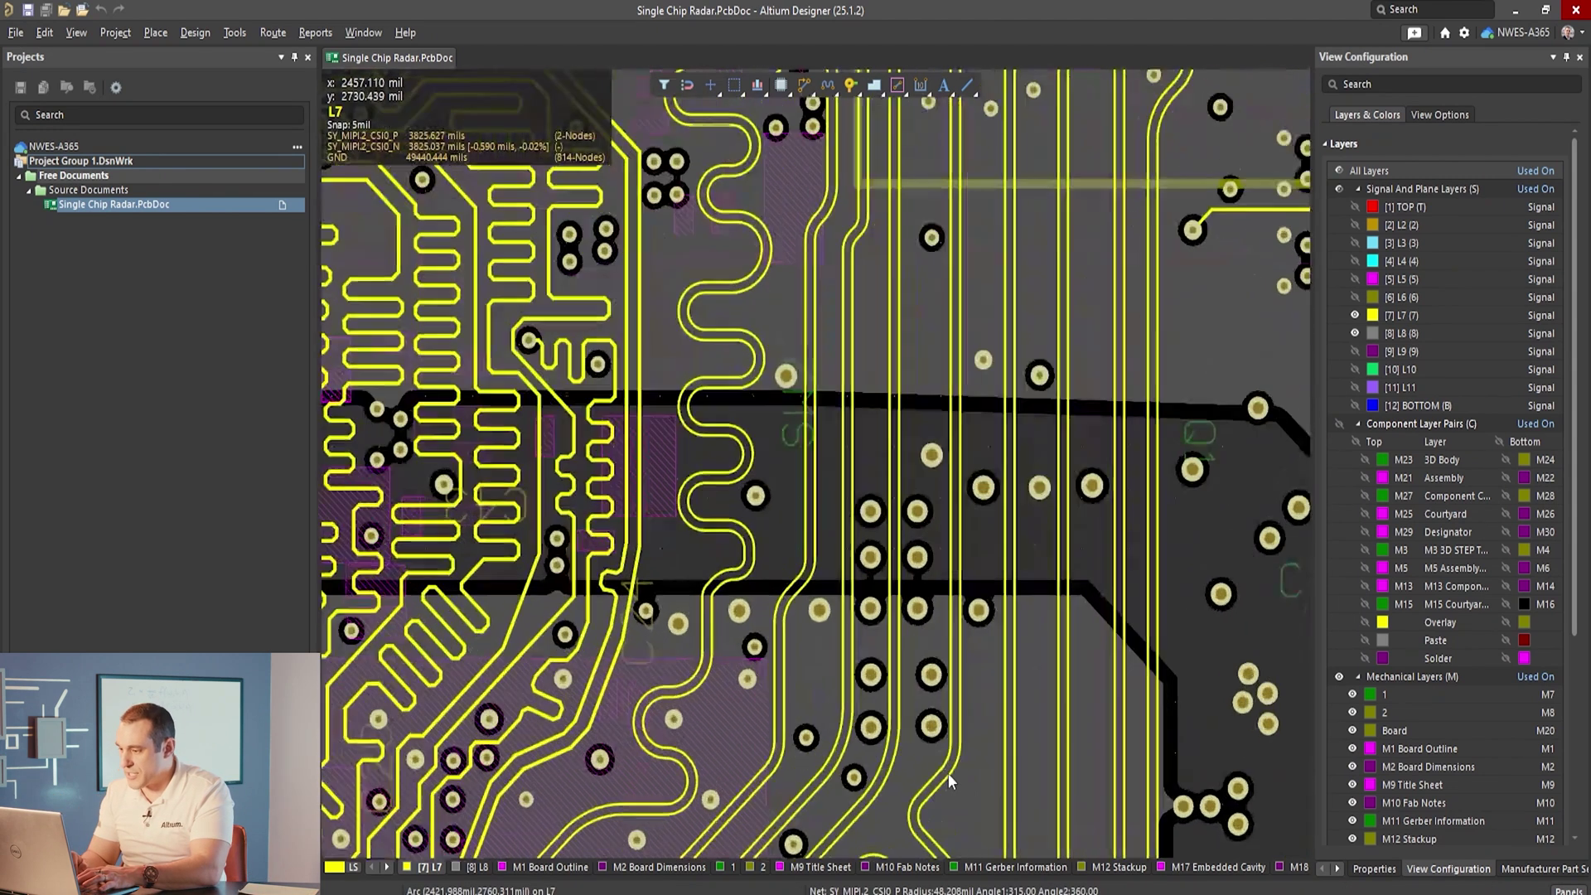
{"action": "scroll", "coordinate": [818, 648], "scroll_direction": "up", "scroll_amount": 3}
{"action": "mouse_move", "coordinate": [819, 648]}
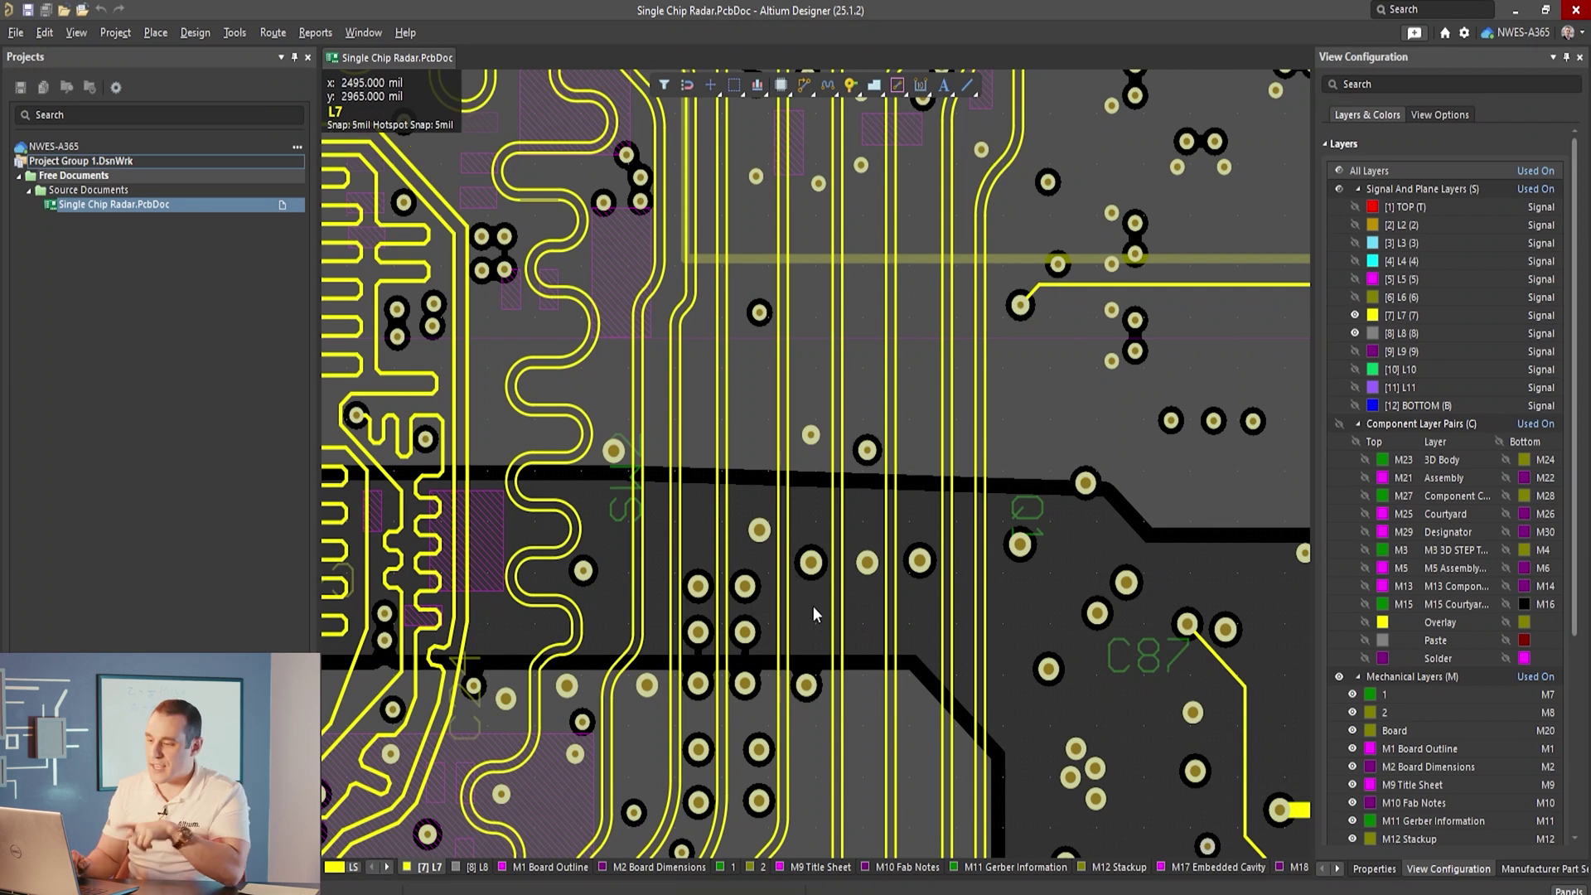
{"action": "scroll", "coordinate": [771, 601], "scroll_direction": "down", "scroll_amount": 1, "text": "ctrl"}
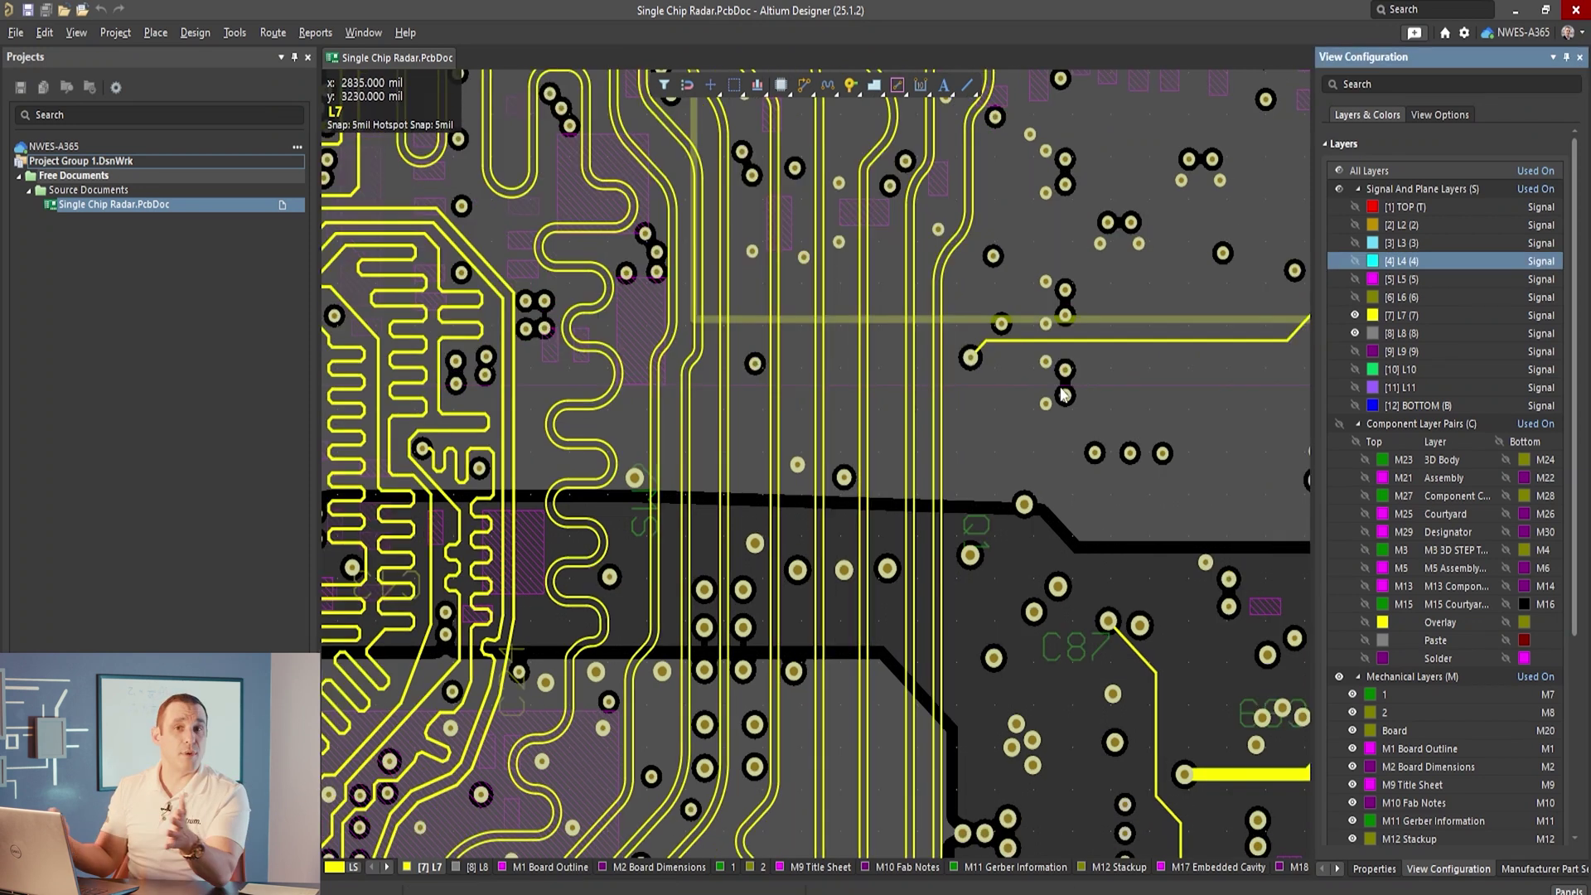
{"action": "scroll", "coordinate": [1052, 580], "scroll_direction": "down", "scroll_amount": 3, "text": "ctrl"}
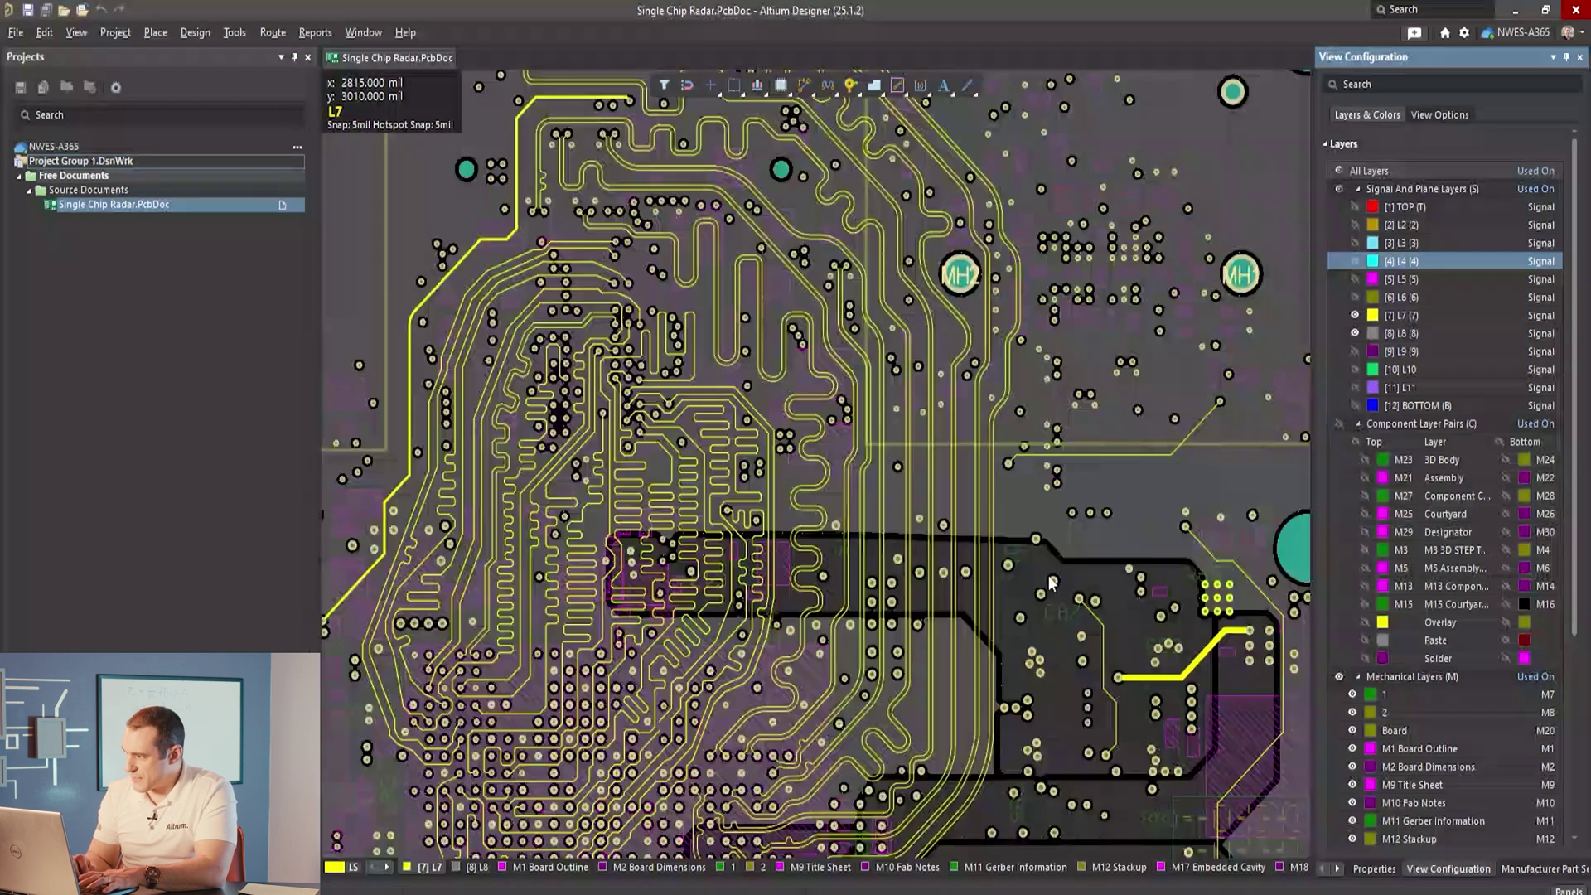
Show layers L5 and L4 and hide layers L7 and L8
{"action": "left_click", "coordinate": [1354, 279]}
{"action": "left_click", "coordinate": [1354, 316]}
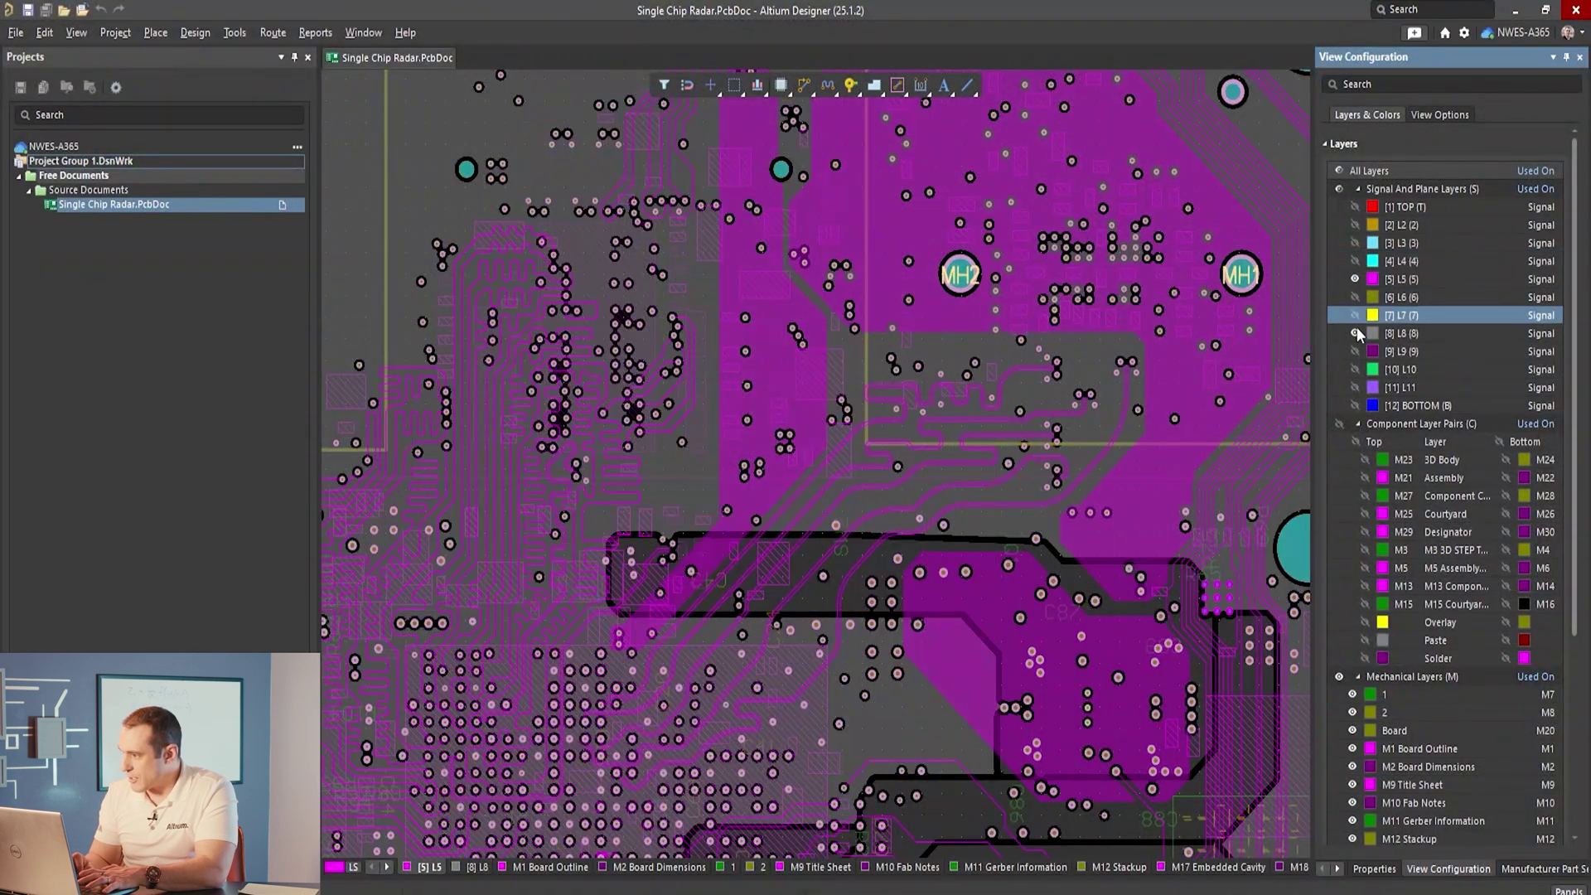
{"action": "left_click", "coordinate": [1356, 333]}
{"action": "left_click", "coordinate": [1355, 261]}
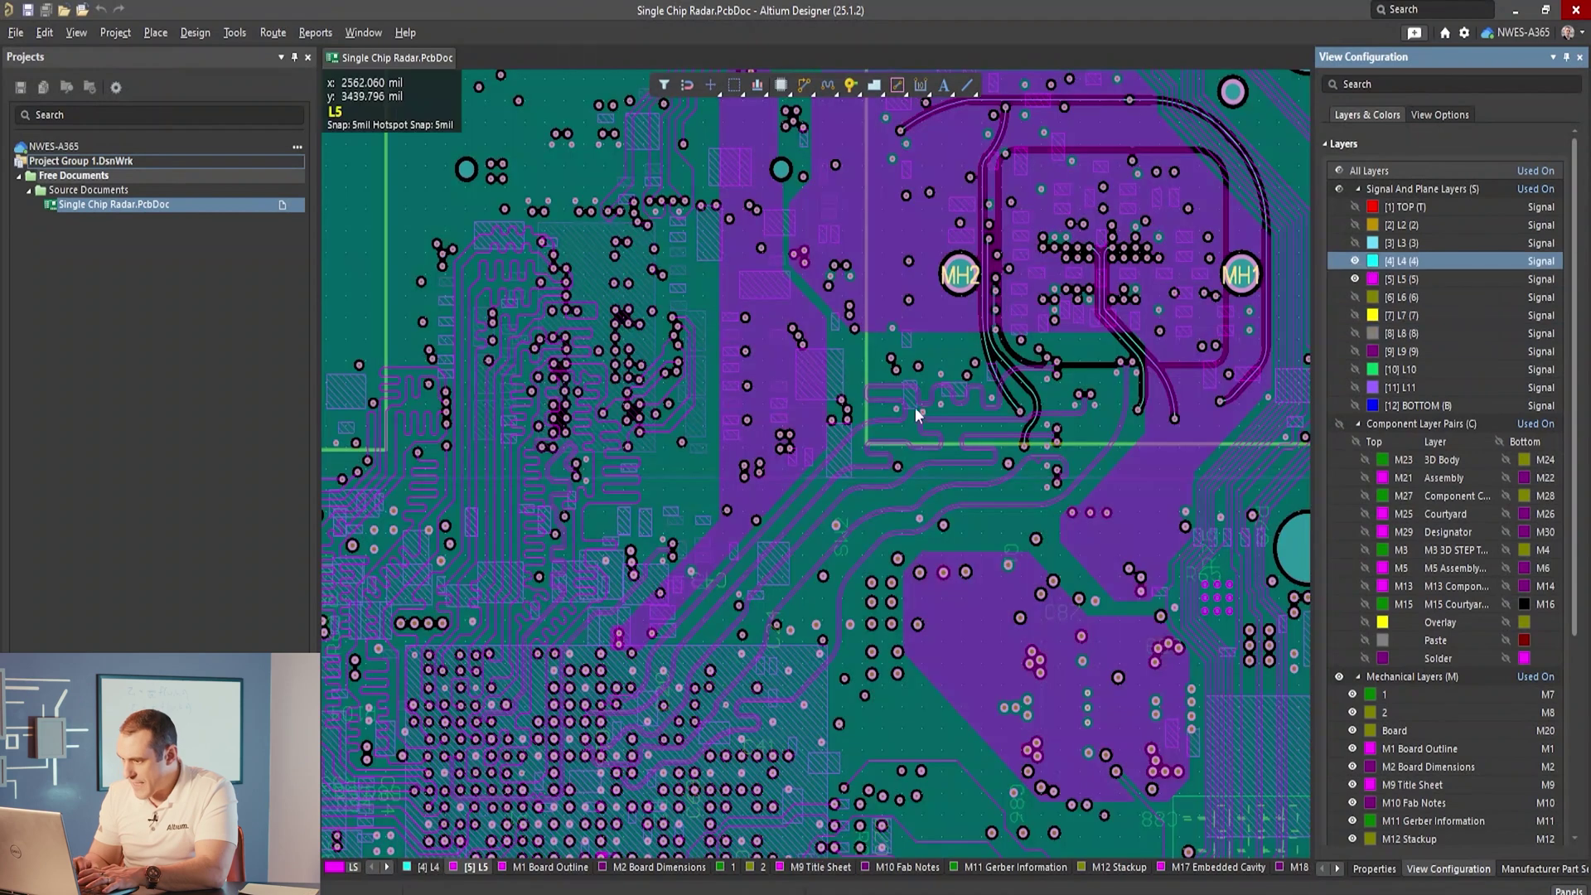
Follow the cyan L4 differential pairs down the board to MH2, then hide L4 and show L6
{"action": "scroll", "coordinate": [966, 461], "scroll_direction": "up", "scroll_amount": 3, "text": "ctrl"}
{"action": "right_click_drag", "start_coordinate": [966, 462], "coordinate": [1095, 300]}
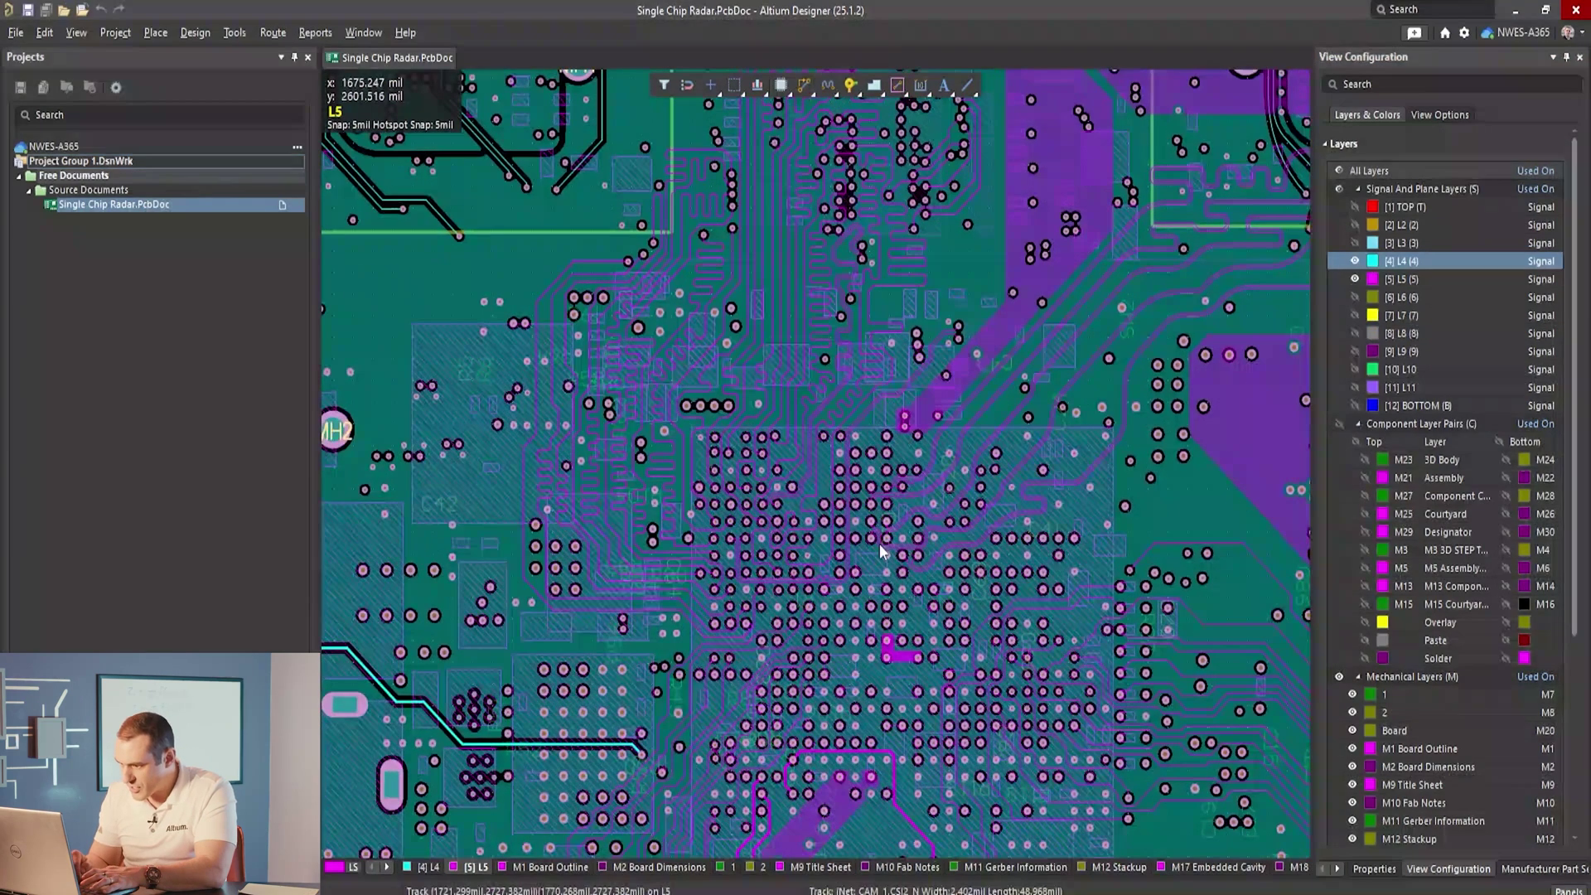
{"action": "scroll", "coordinate": [814, 475], "scroll_direction": "down", "scroll_amount": 2, "text": "ctrl"}
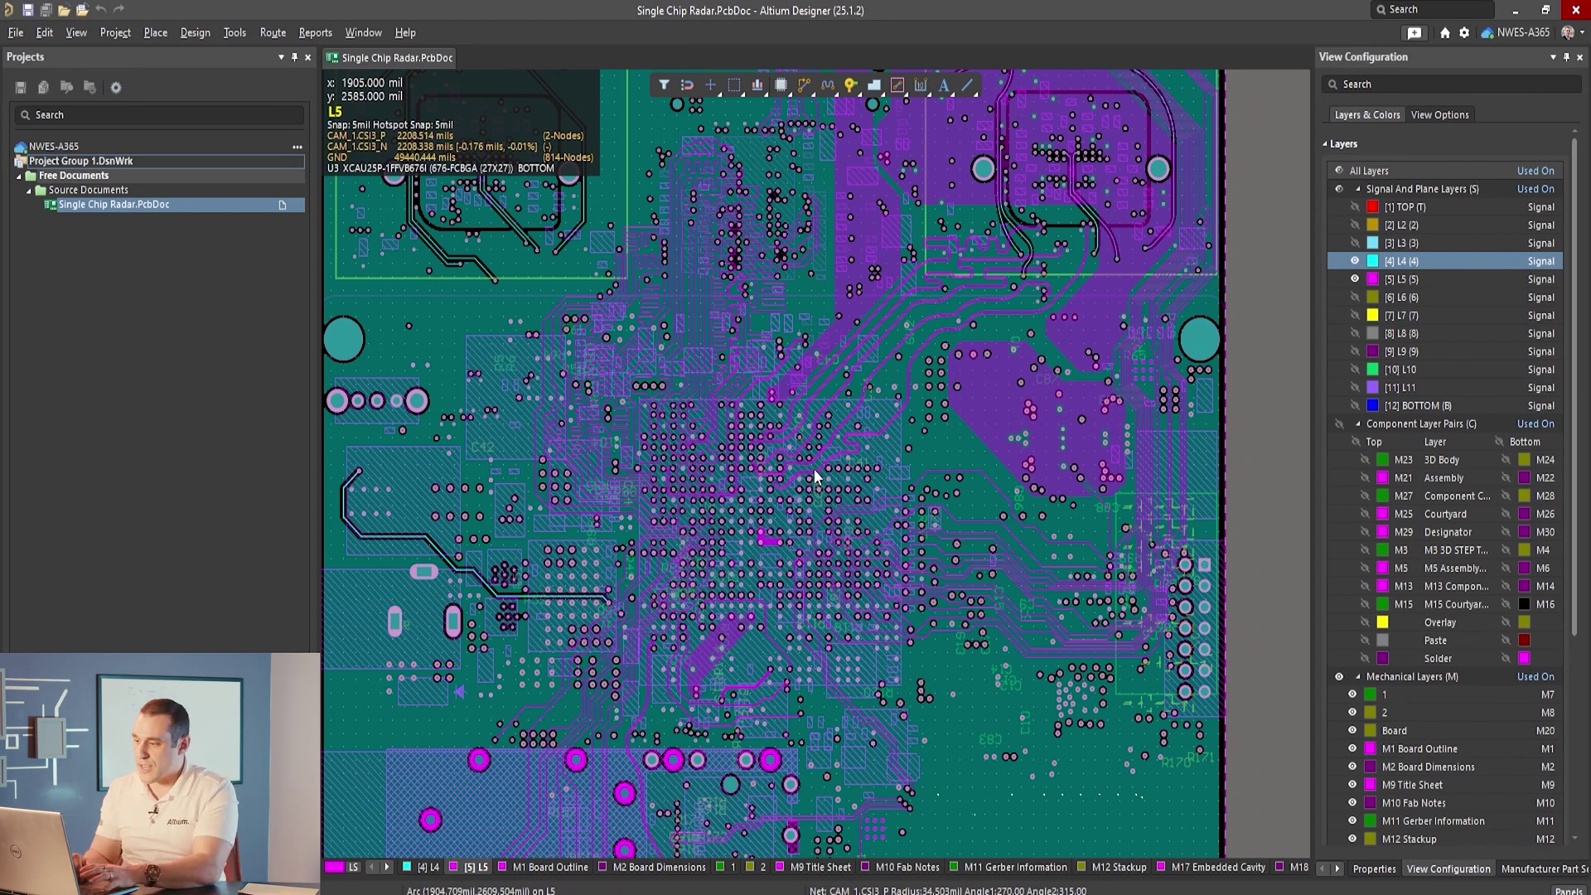
{"action": "scroll", "coordinate": [712, 273], "scroll_direction": "up", "scroll_amount": 1, "text": "ctrl"}
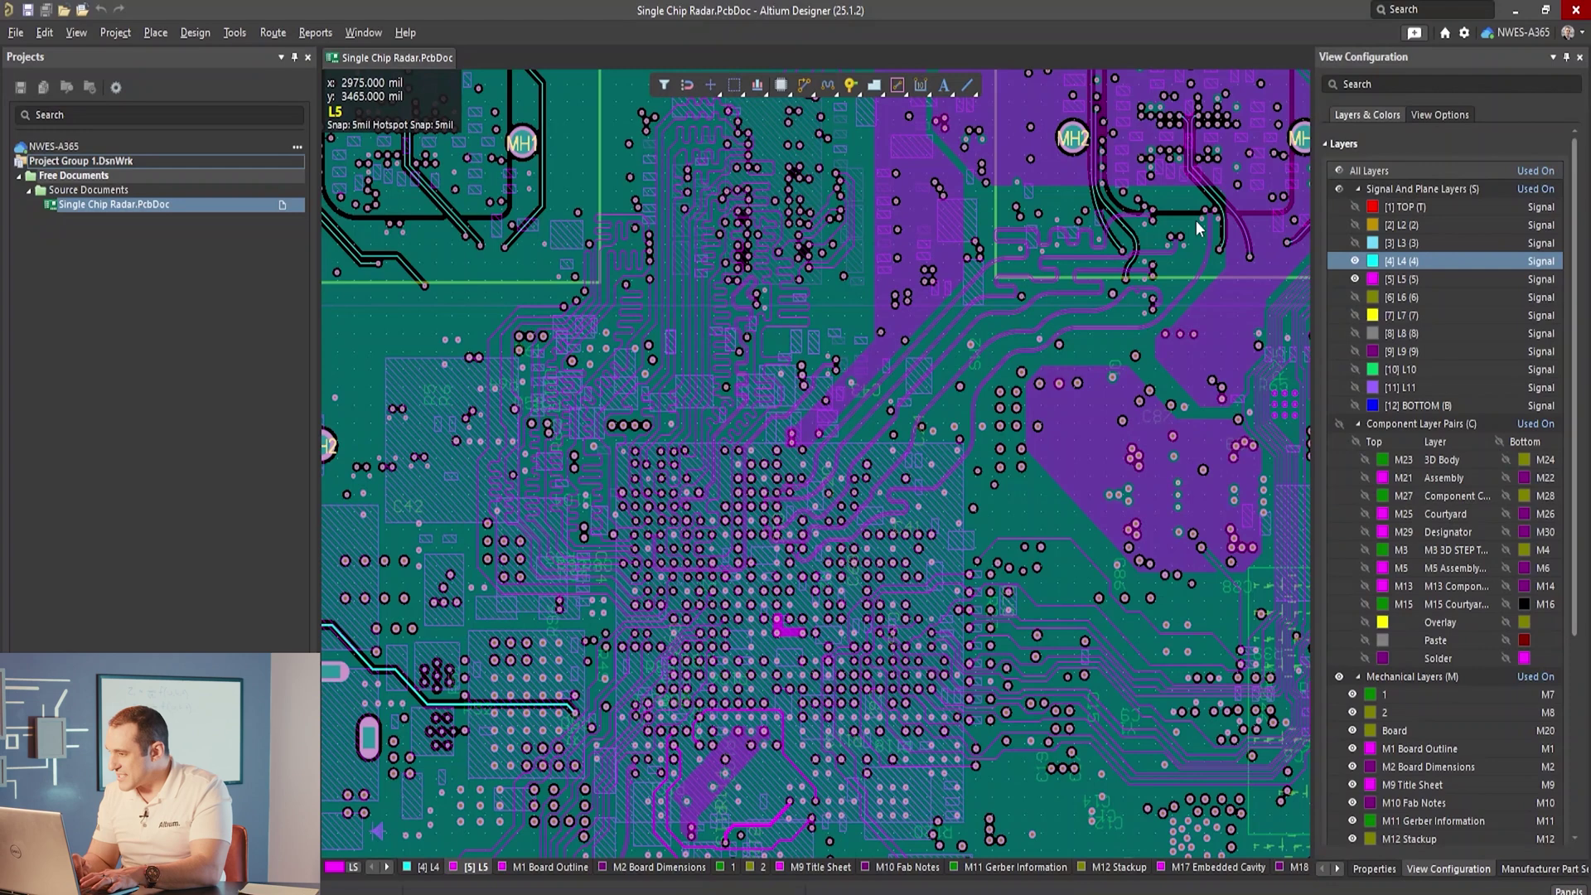
{"action": "scroll", "coordinate": [1196, 220], "scroll_direction": "up", "scroll_amount": 2, "text": "ctrl"}
{"action": "scroll", "coordinate": [1196, 220], "scroll_direction": "up", "scroll_amount": 6, "text": "ctrl"}
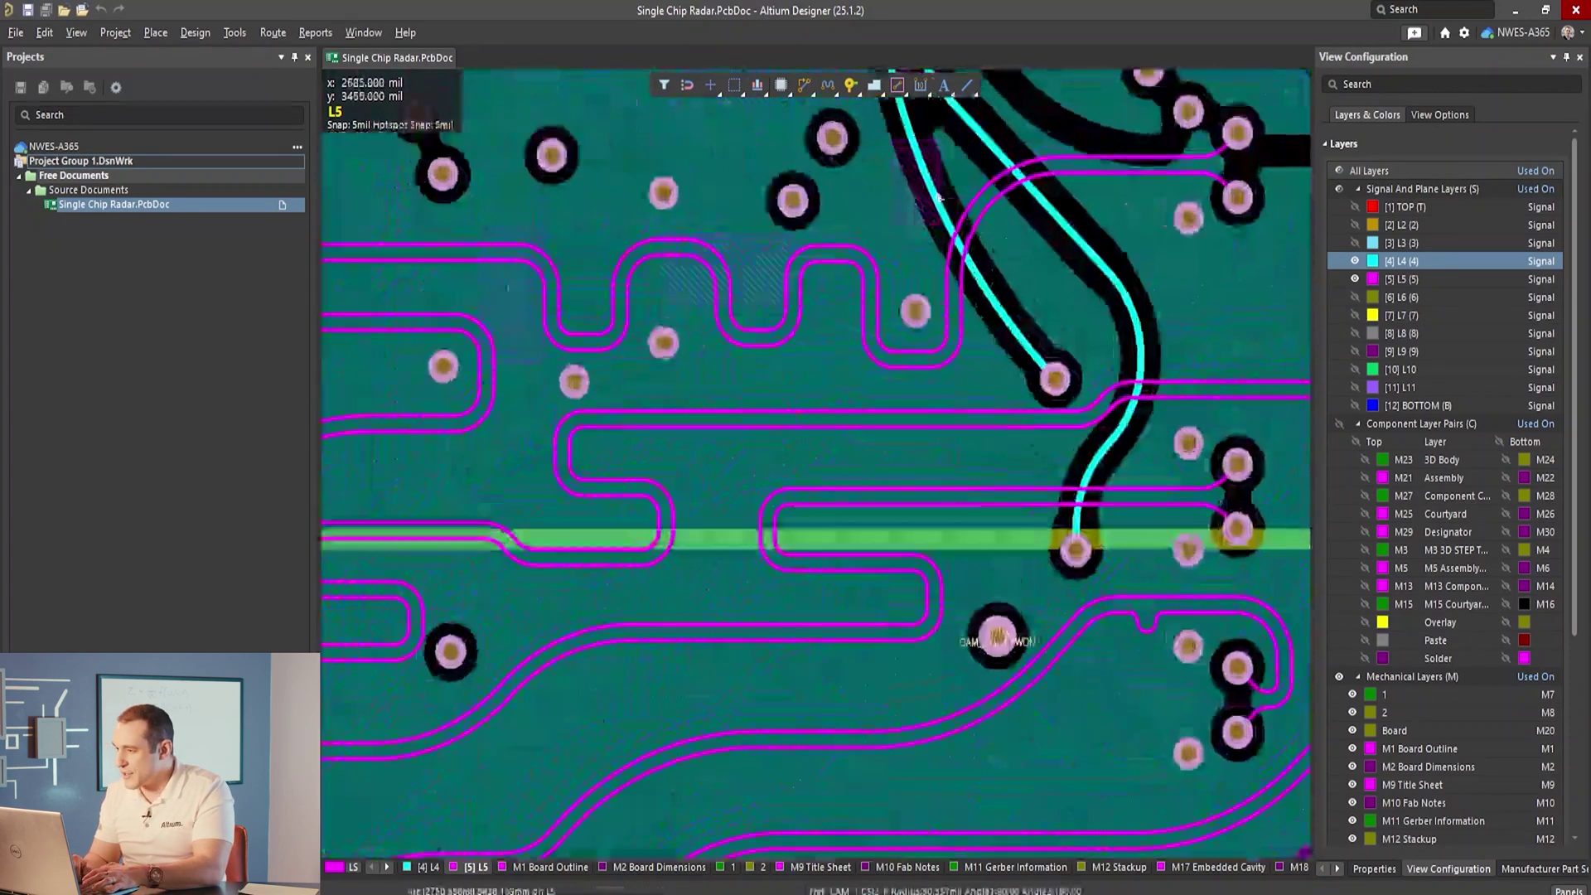
{"action": "right_click_drag", "start_coordinate": [847, 264], "coordinate": [719, 617]}
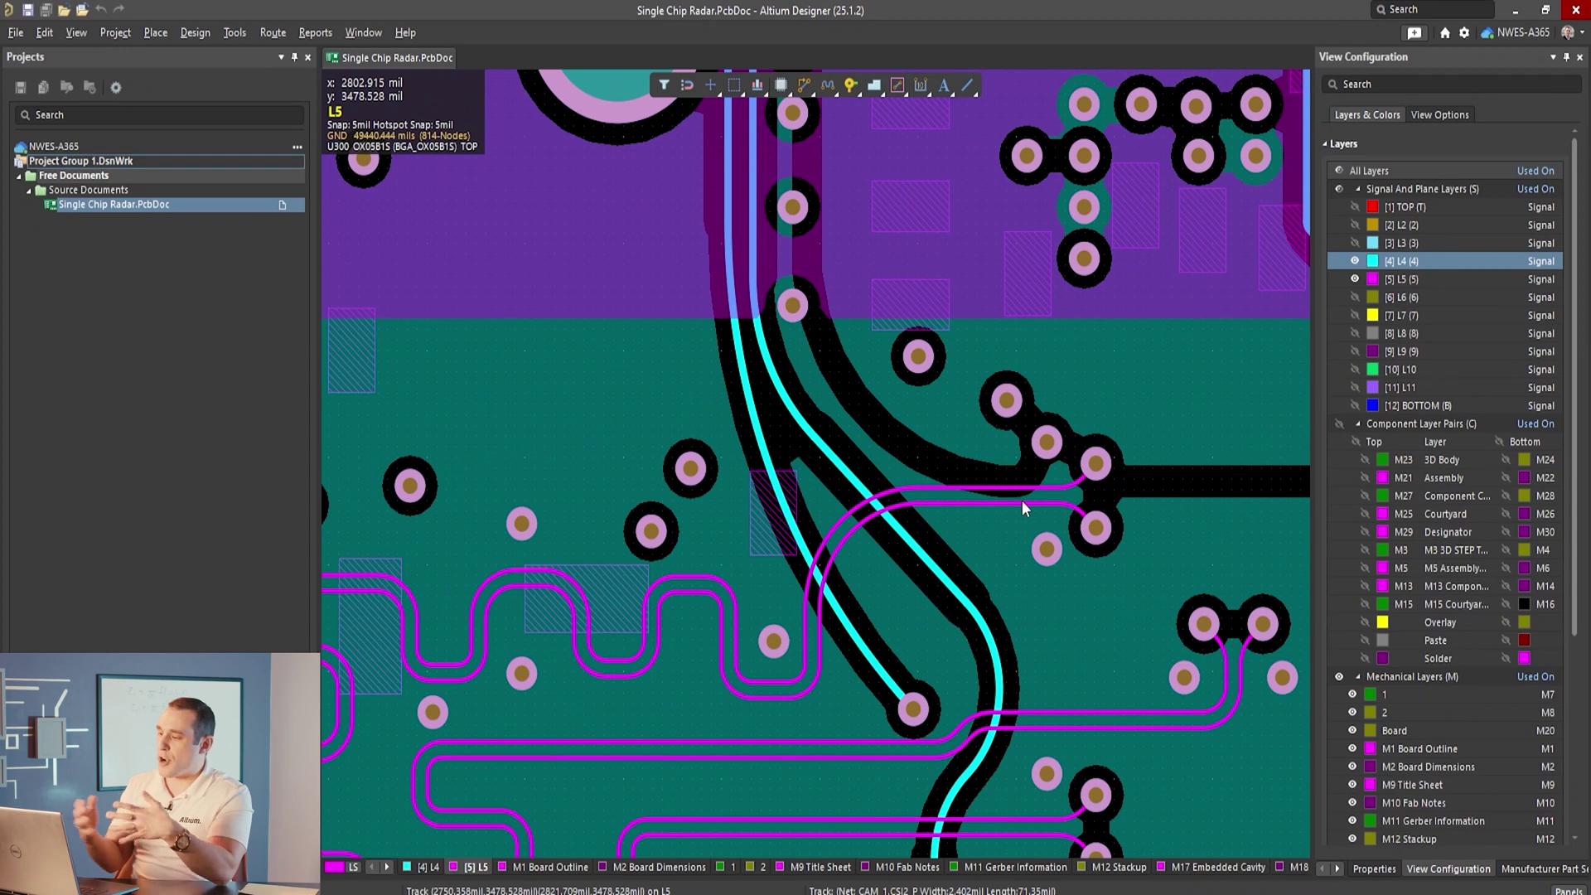
{"action": "scroll", "coordinate": [1022, 500], "scroll_direction": "down", "scroll_amount": 3, "text": "ctrl"}
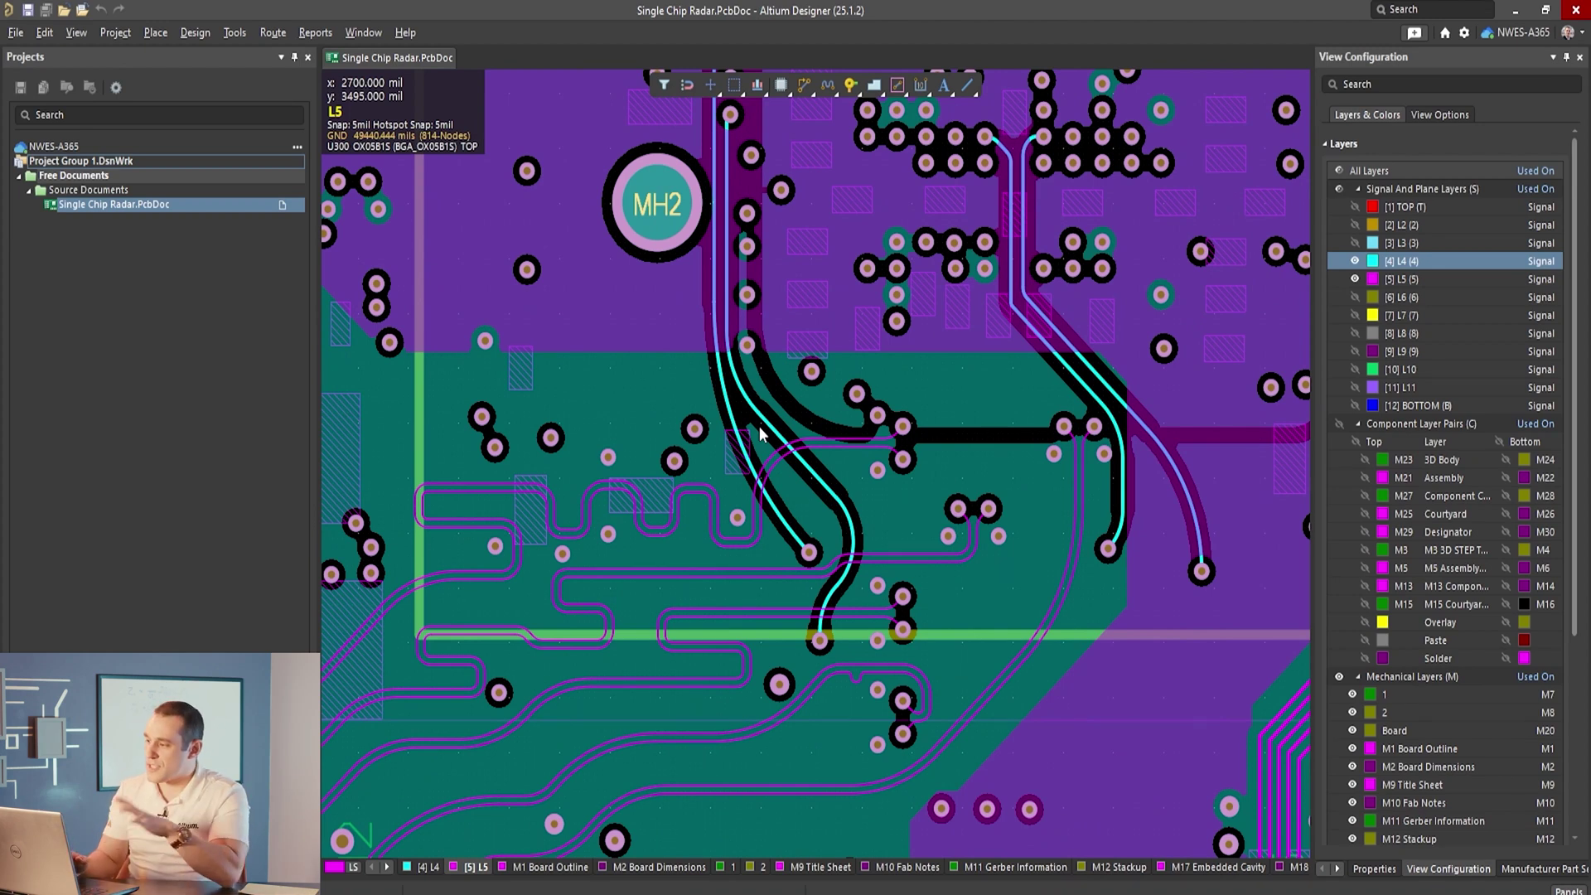
{"action": "right_click_drag", "start_coordinate": [612, 578], "coordinate": [712, 538]}
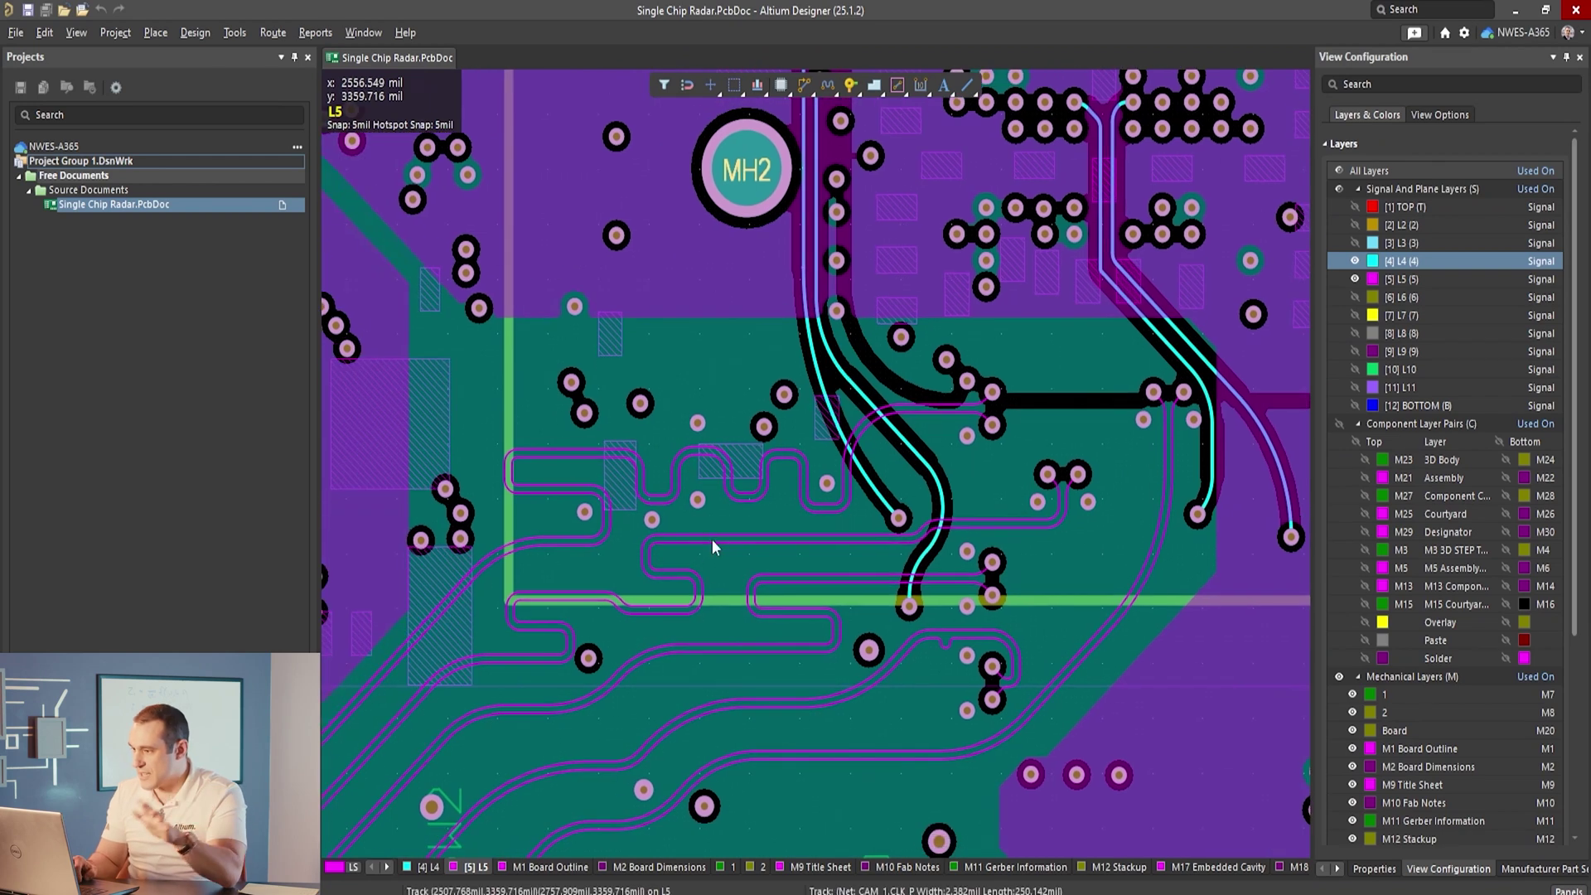
{"action": "scroll", "coordinate": [713, 539], "scroll_direction": "down", "scroll_amount": 4, "text": "ctrl"}
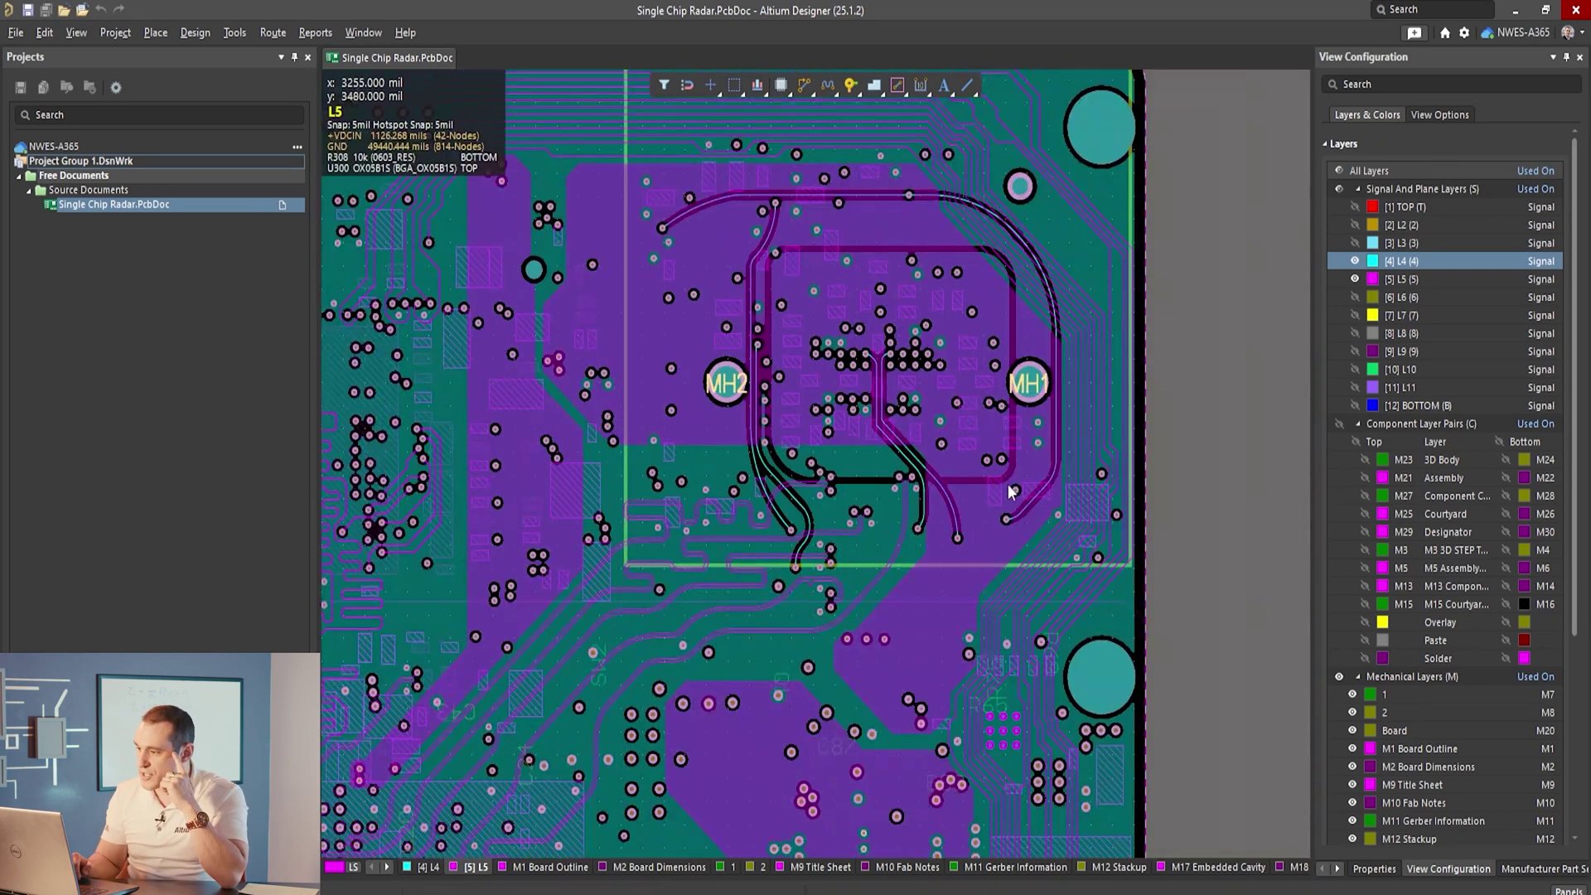
{"action": "left_click", "coordinate": [1354, 298]}
{"action": "left_click", "coordinate": [1354, 261]}
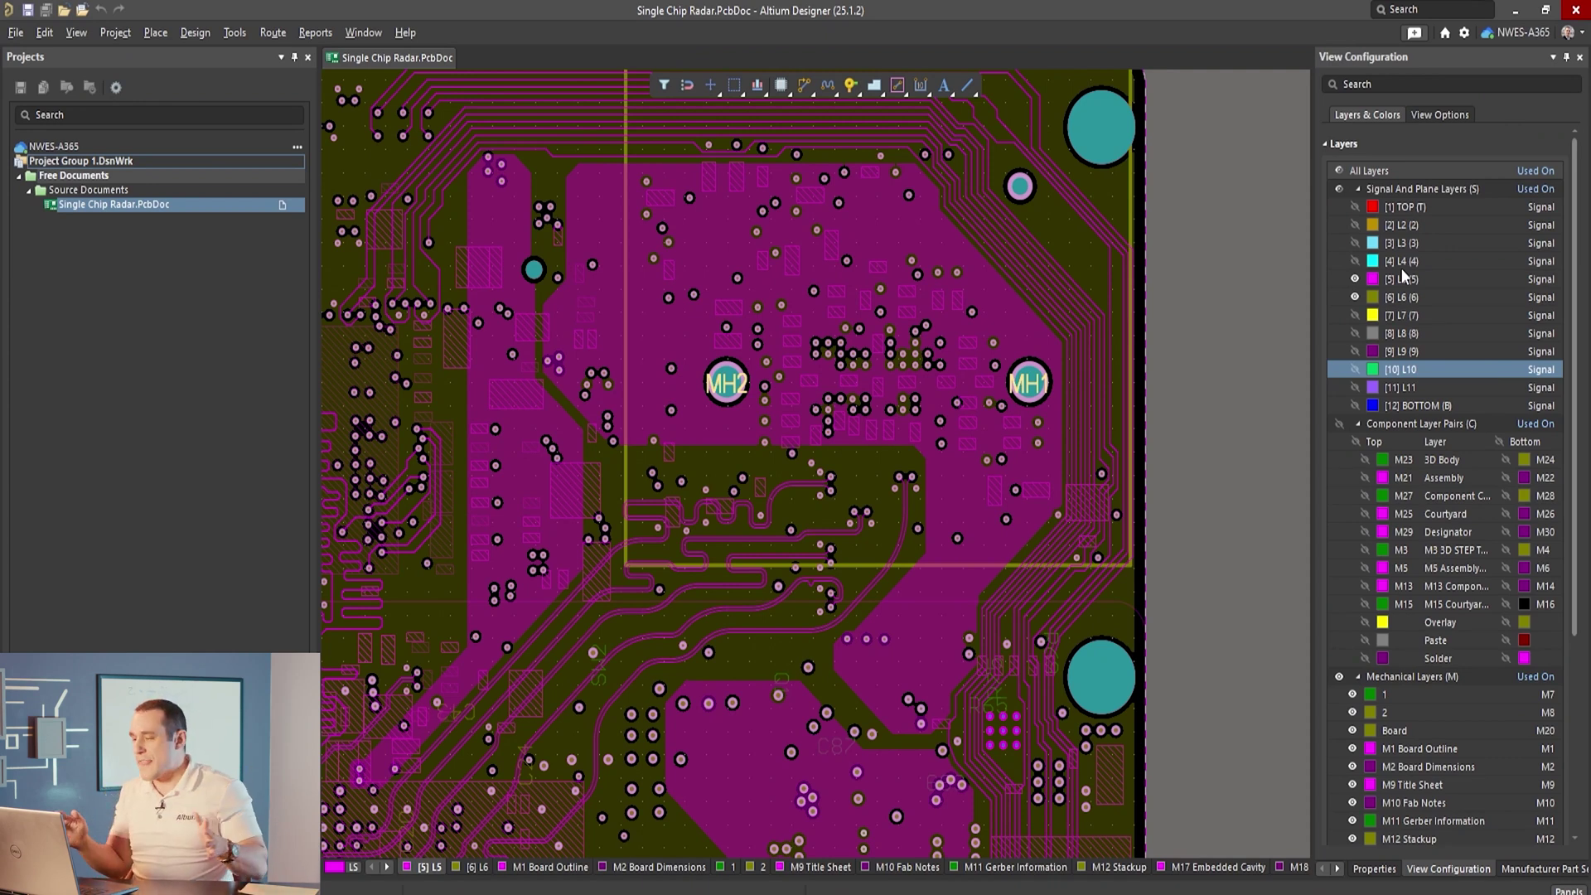
Show L9 and L10, hide L5 and L6, and view L9 alone in single-layer mode
{"action": "left_click", "coordinate": [1355, 352]}
{"action": "left_click", "coordinate": [1355, 370]}
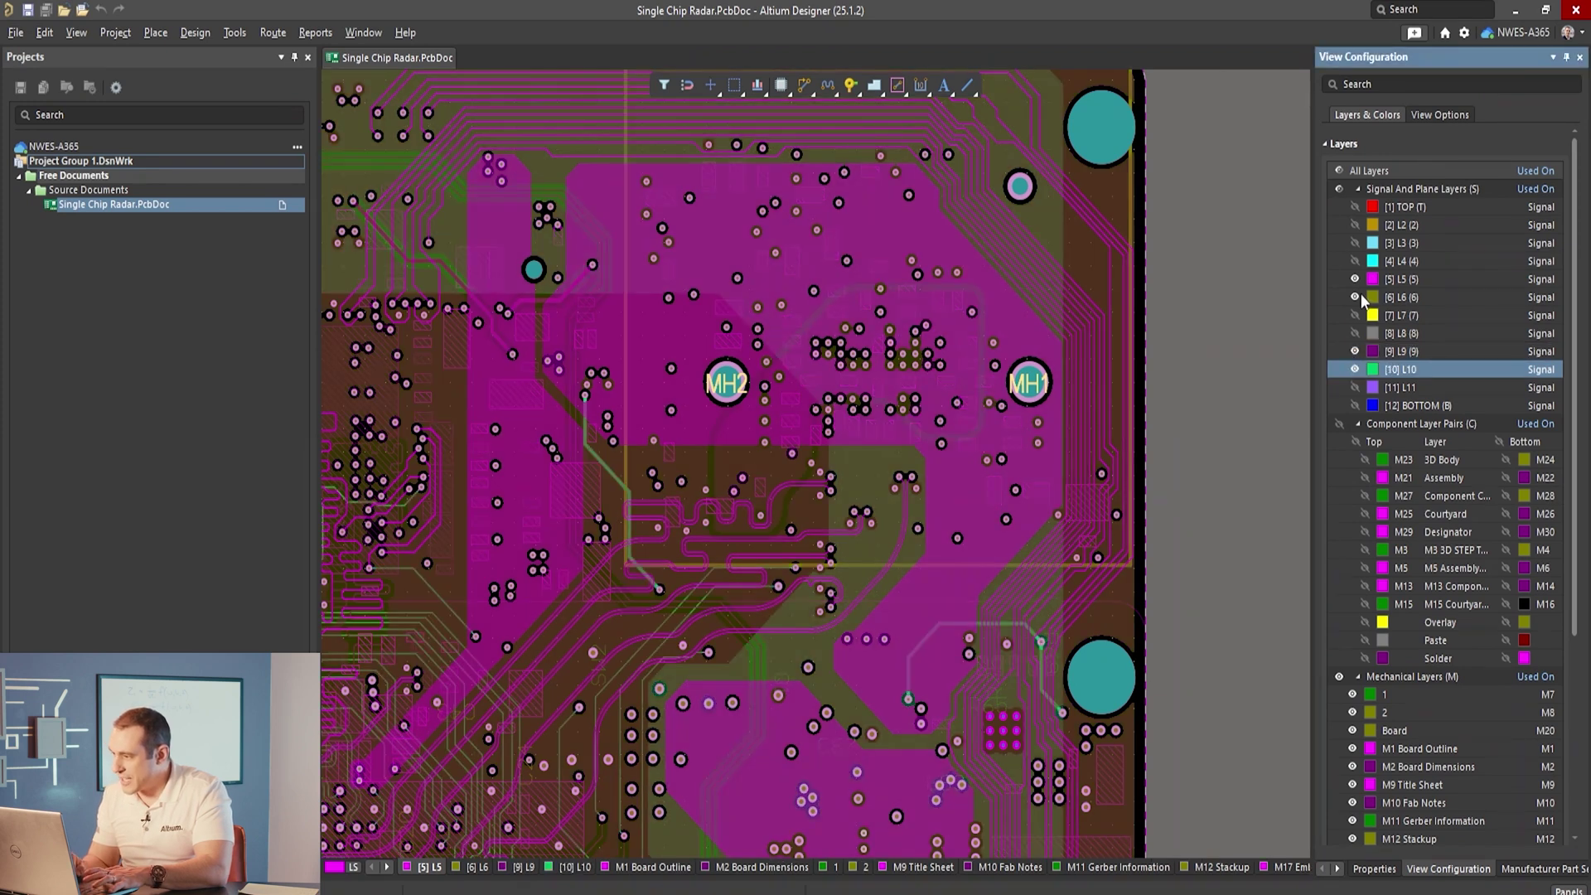
{"action": "left_click", "coordinate": [1355, 297]}
{"action": "left_click", "coordinate": [1355, 279]}
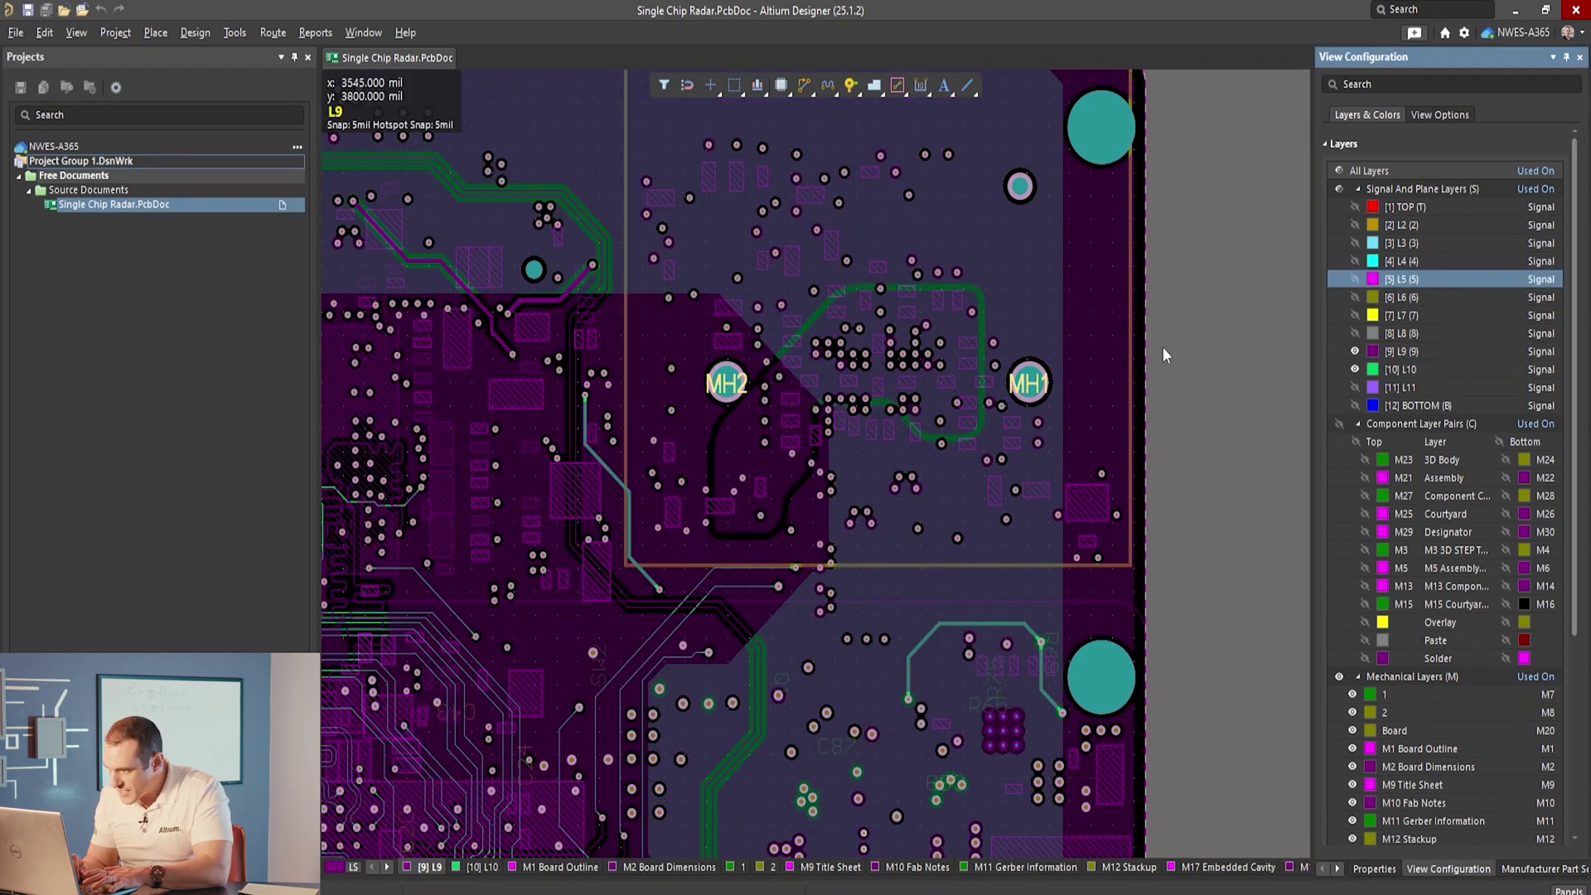
{"action": "key", "text": "shift+s"}
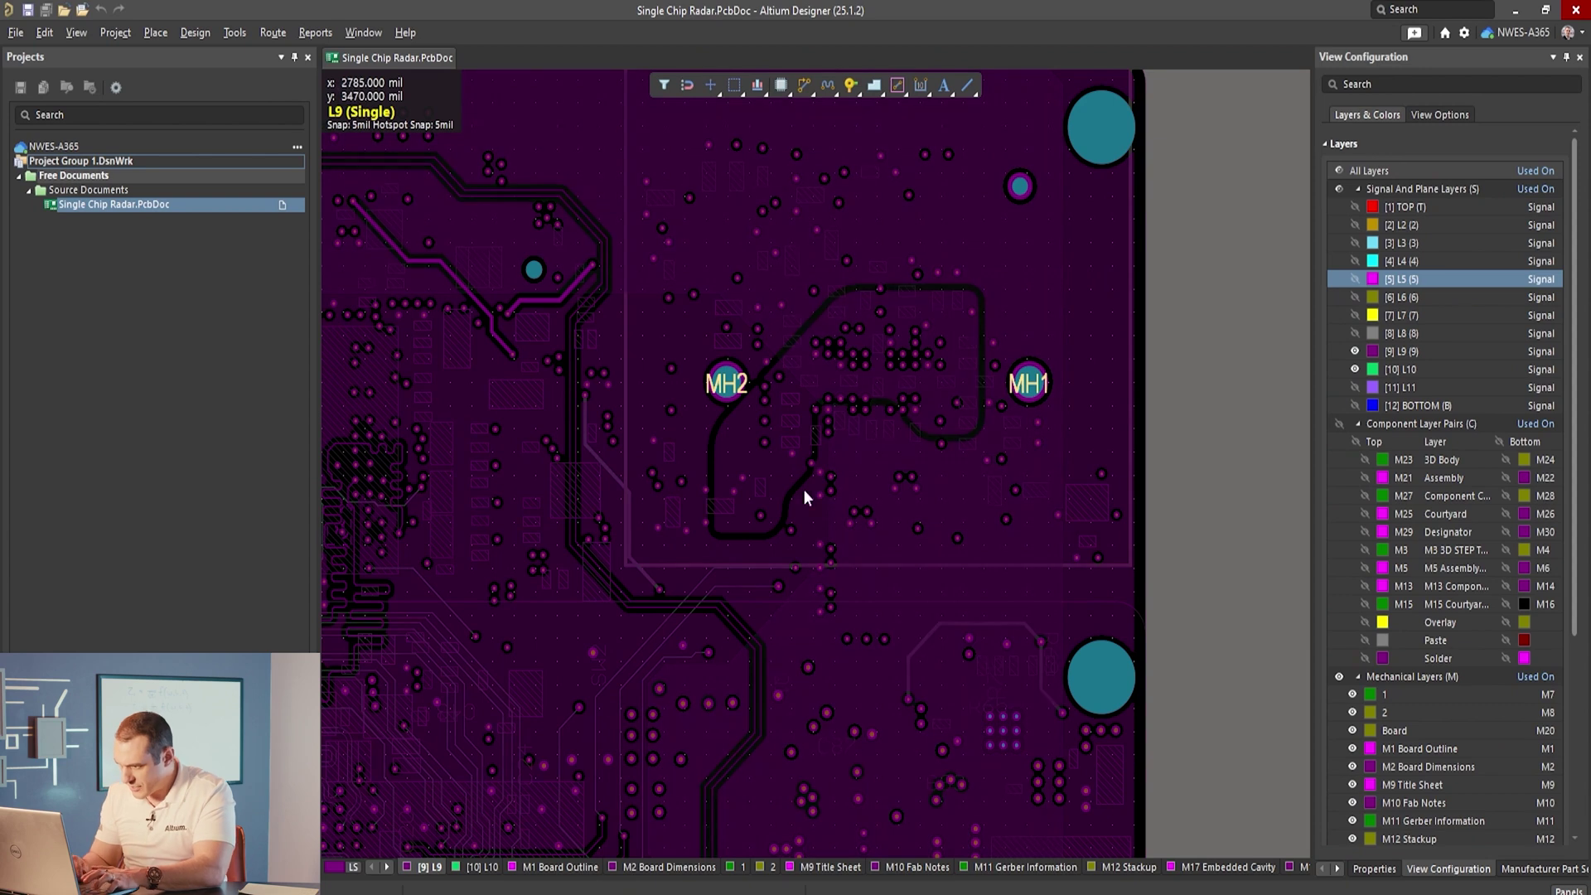
{"action": "key", "text": "KP_Multiply"}
{"action": "key", "text": "KP_Multiply"}
{"action": "key", "text": "KP_Multiply"}
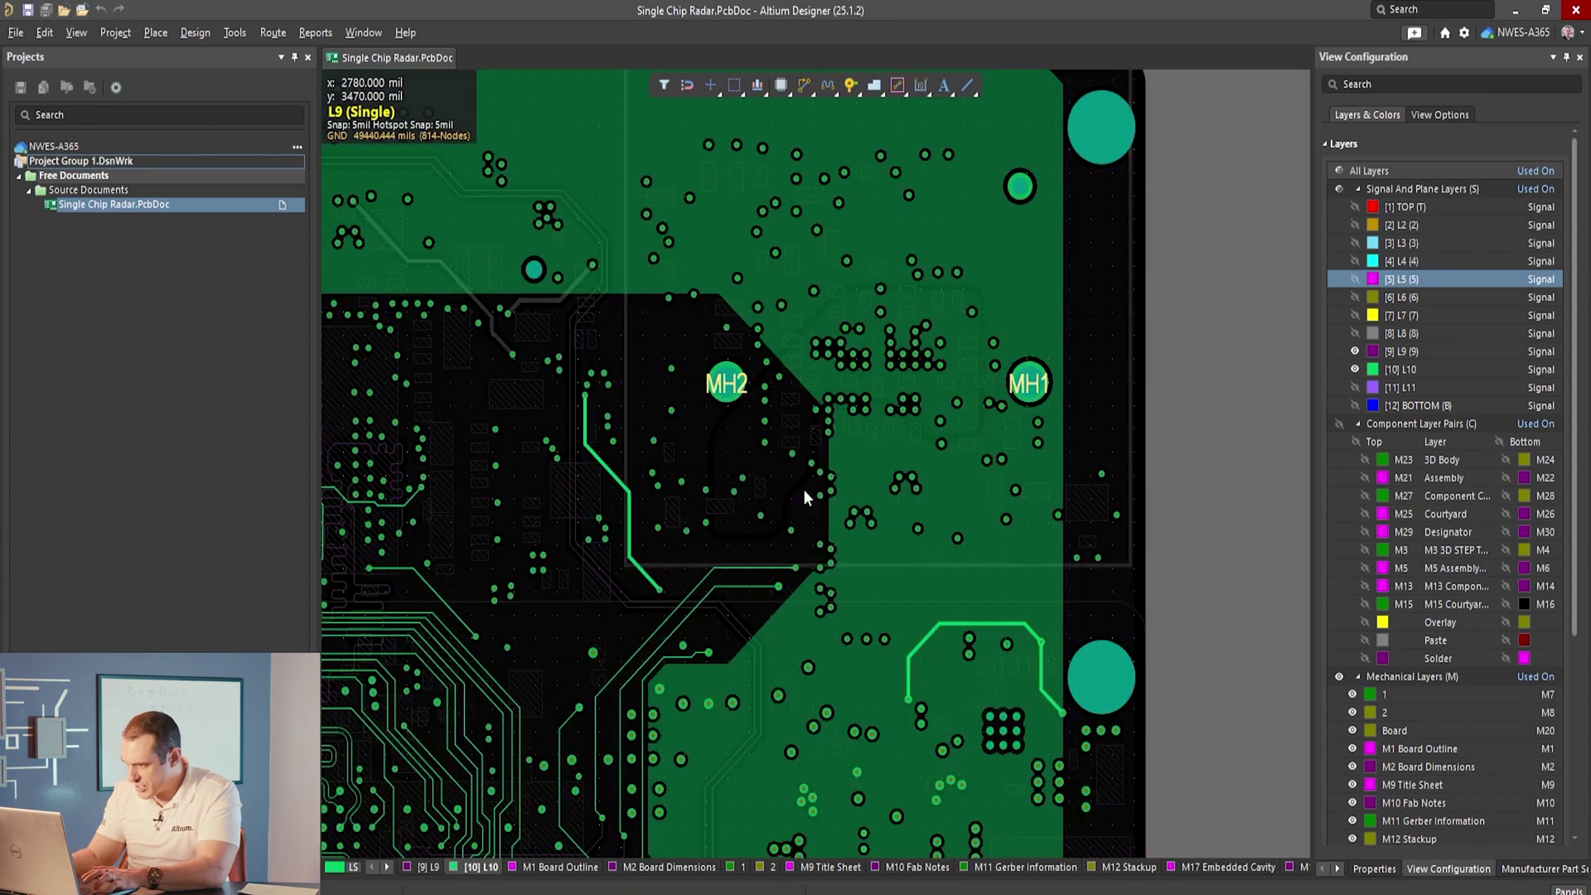
{"action": "key", "text": "KP_Multiply"}
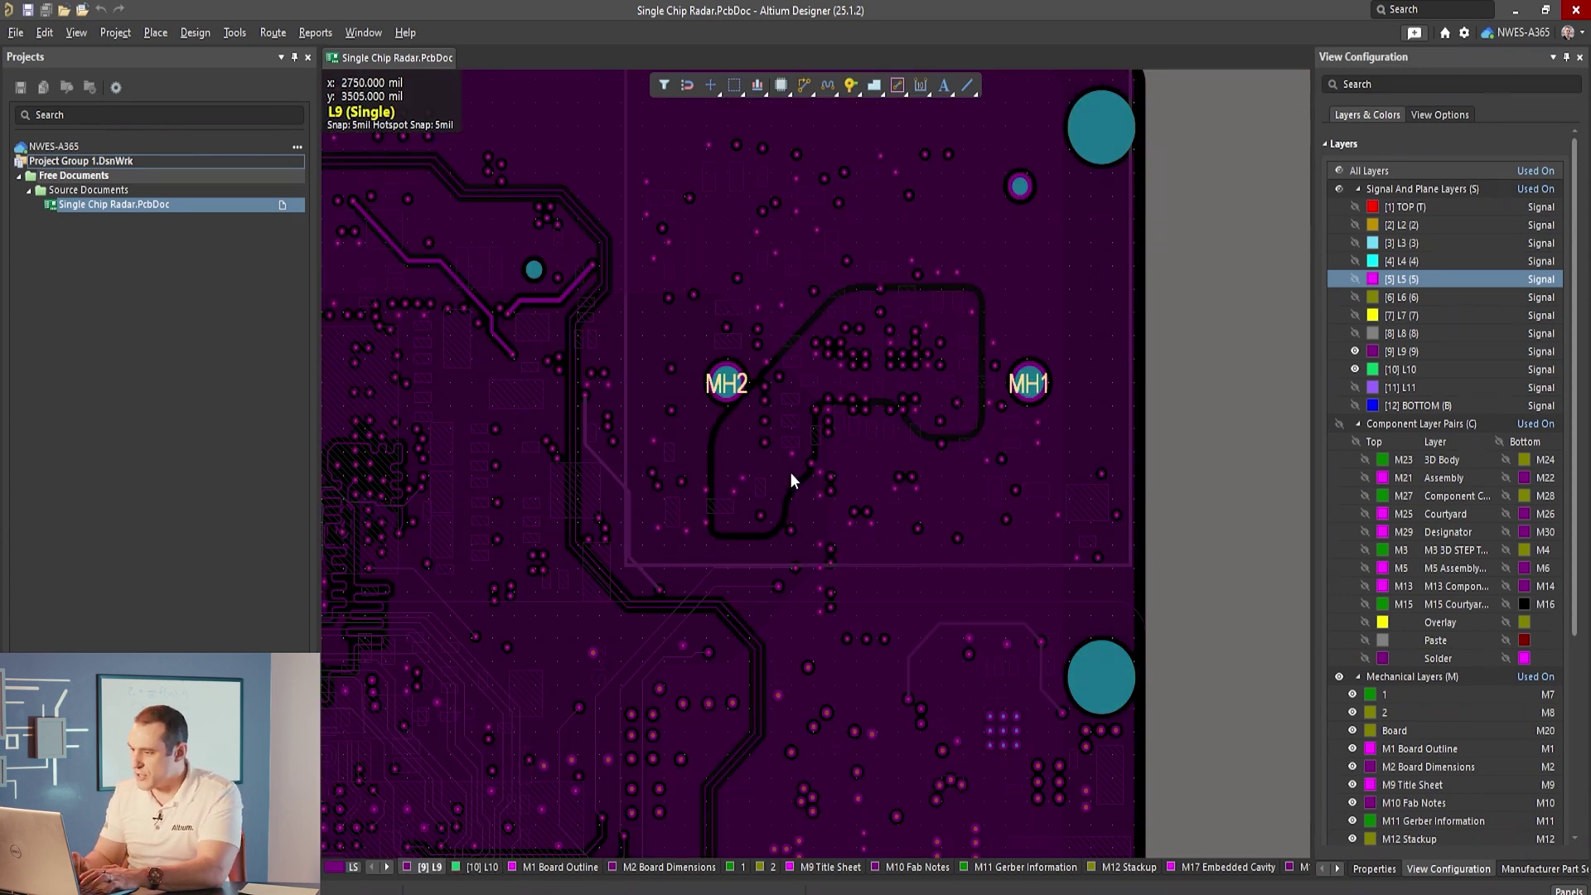
Check that the small pour between MH2 and MH1 is L9-CAM1_1V2, covering 0.144 sq.inch
{"action": "left_click", "coordinate": [780, 472]}
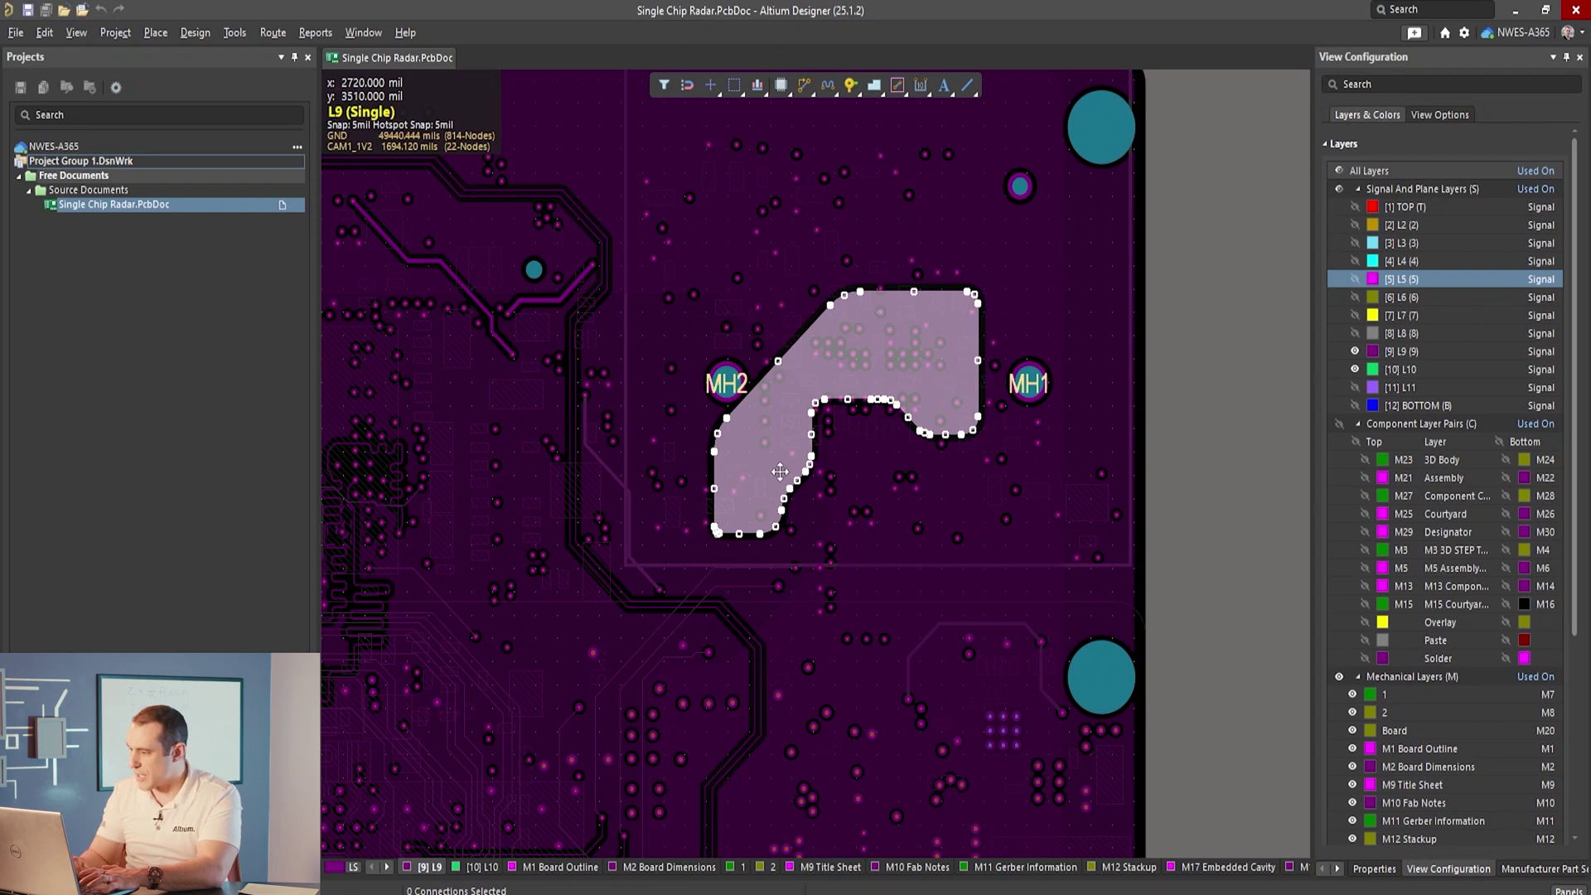
{"action": "left_click", "coordinate": [1374, 868]}
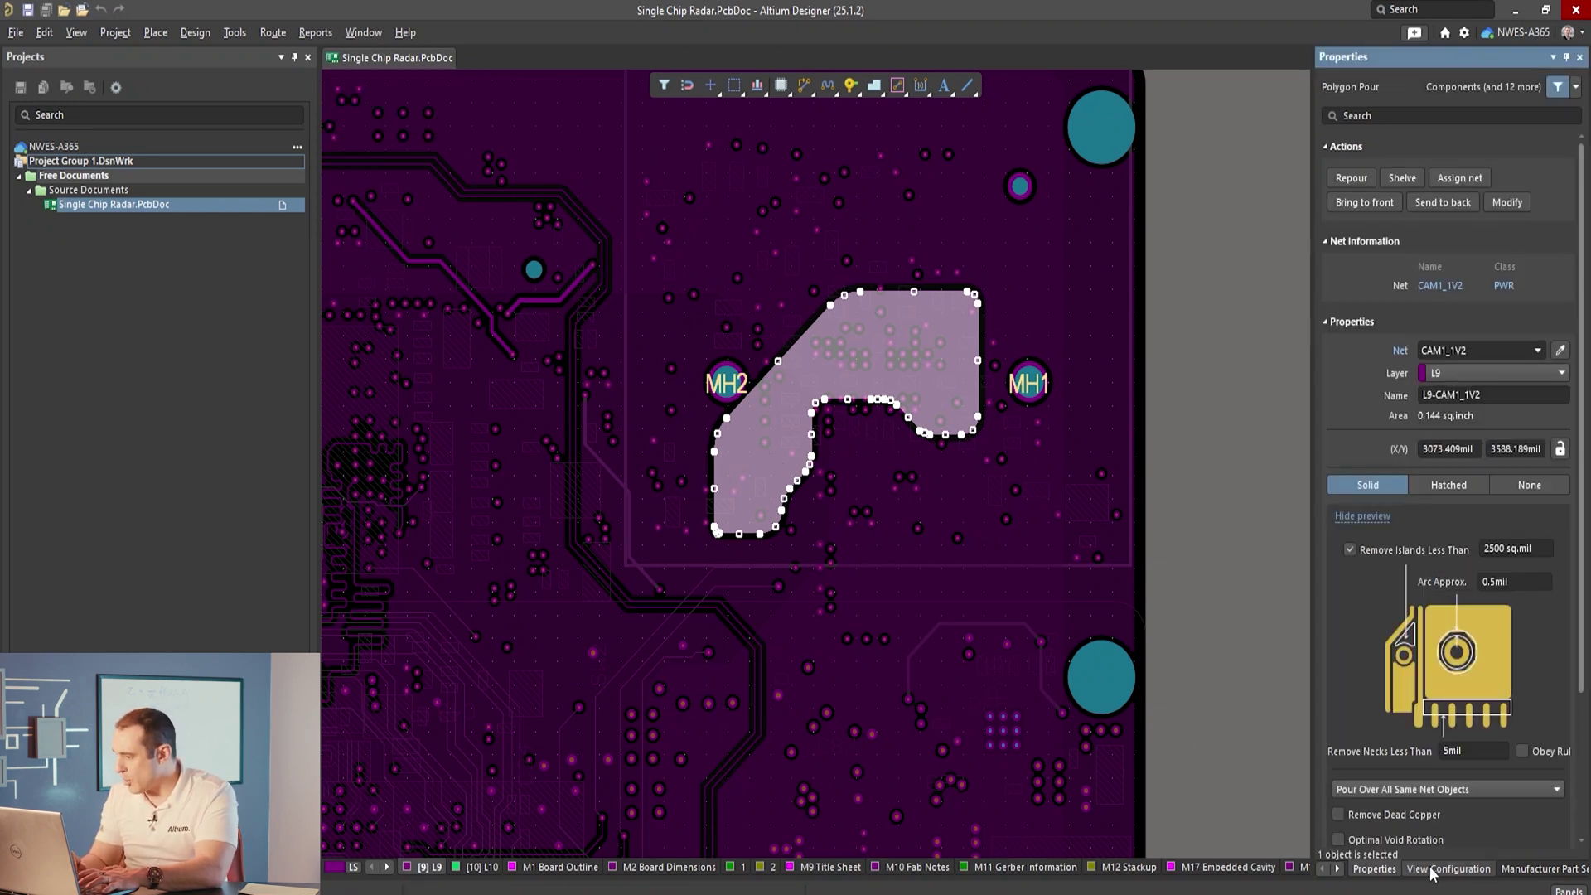
{"action": "left_click", "coordinate": [1429, 870]}
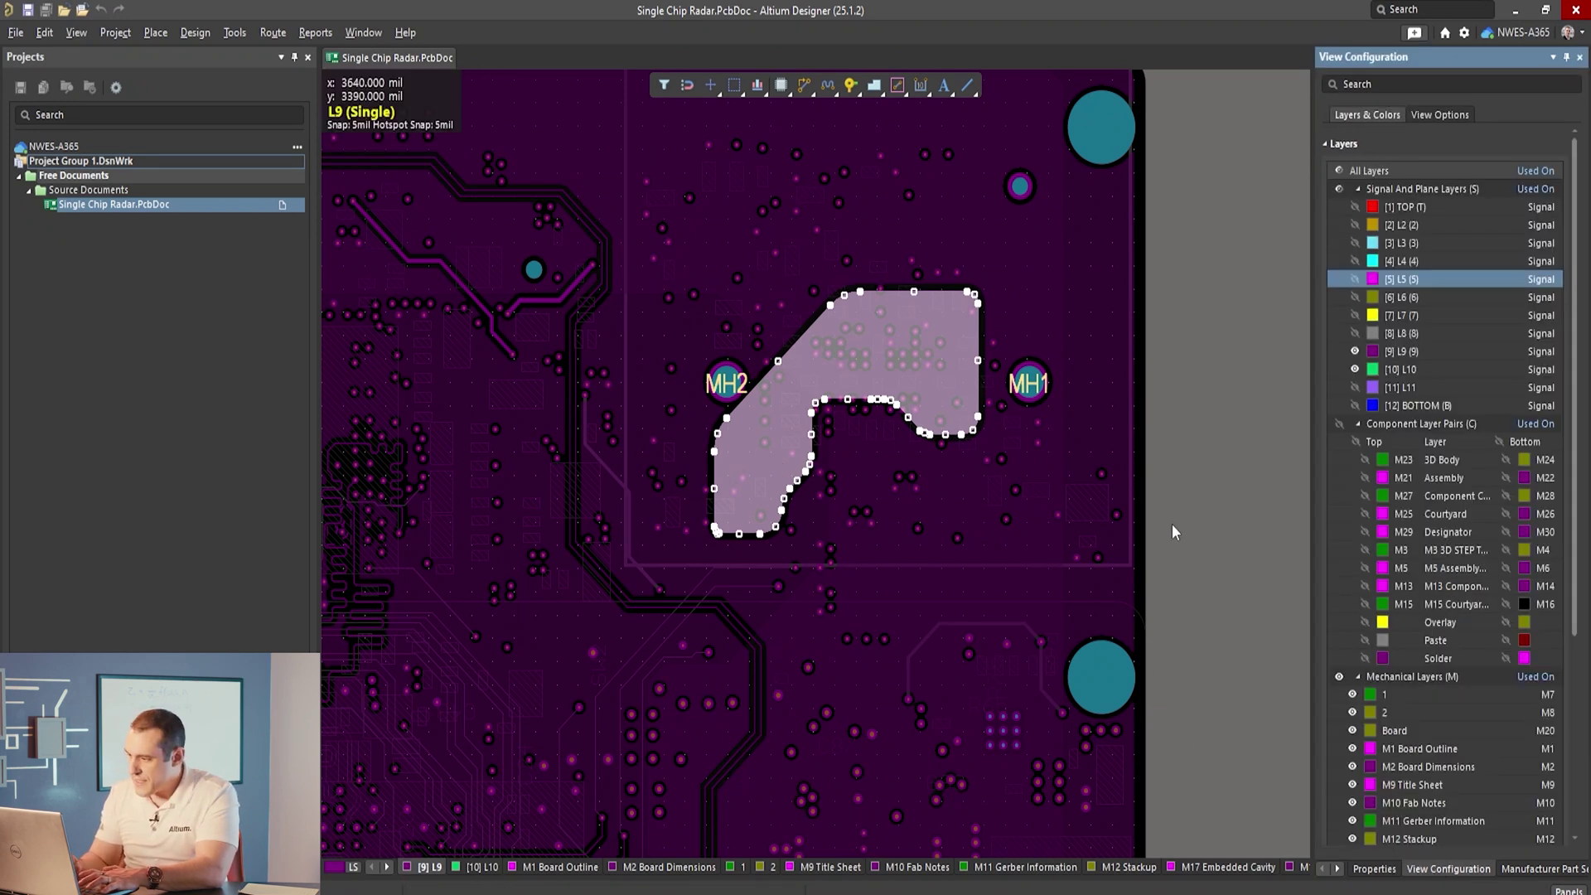
Switch the single-layer view to L10 to compare its copper with the L9 pour
{"action": "key", "text": "KP_Add"}
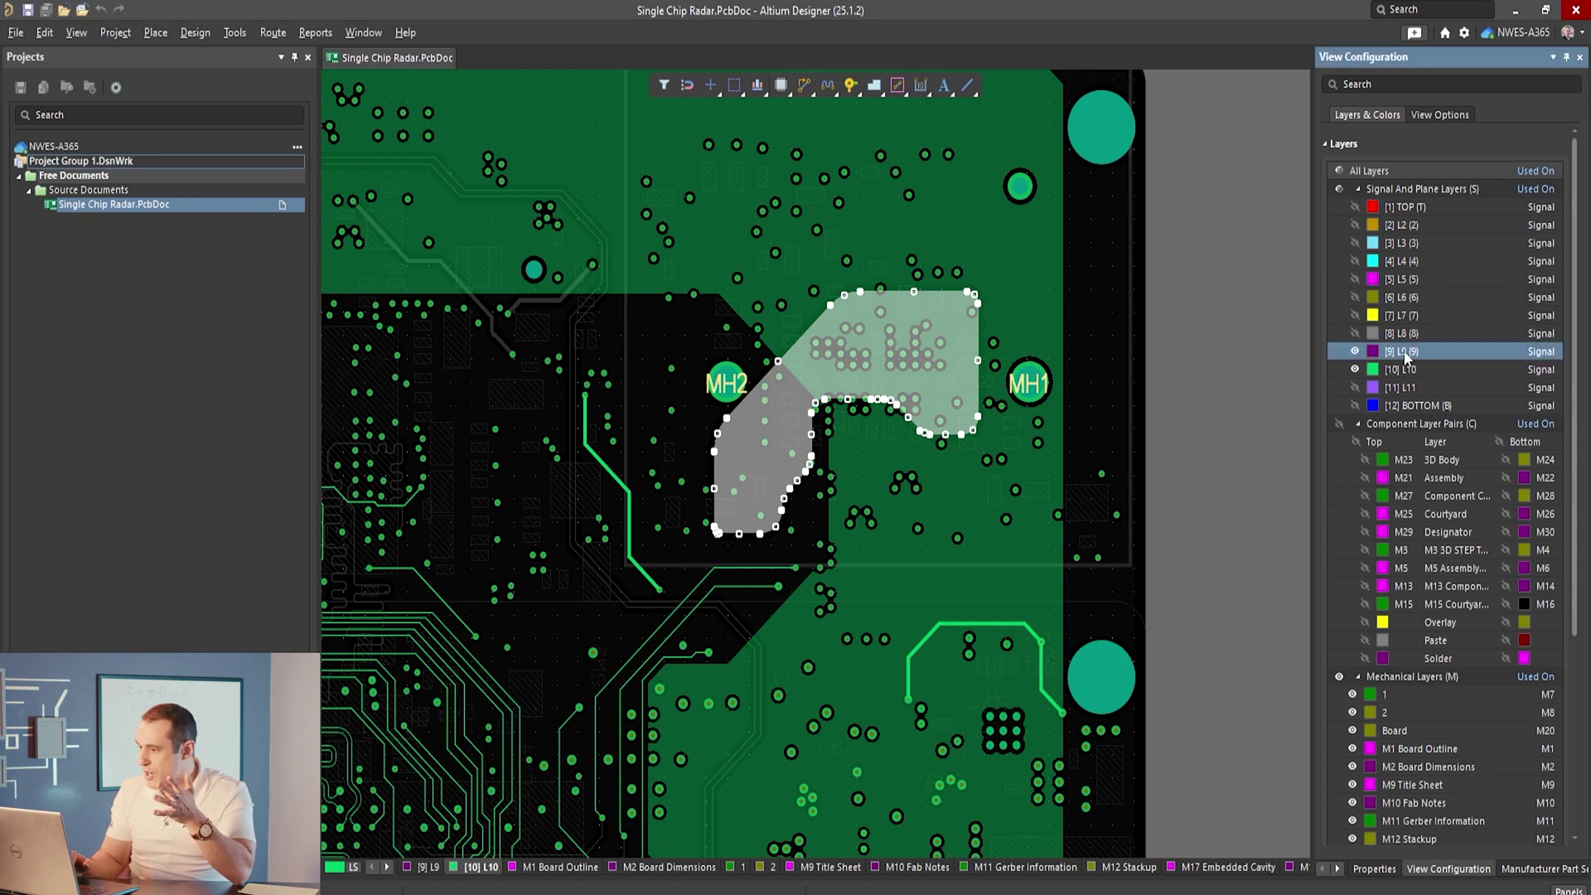
Back on L9, confirm the large pour is L9-GND on net GND, 12.198 sq.inch
{"action": "left_click", "coordinate": [433, 869]}
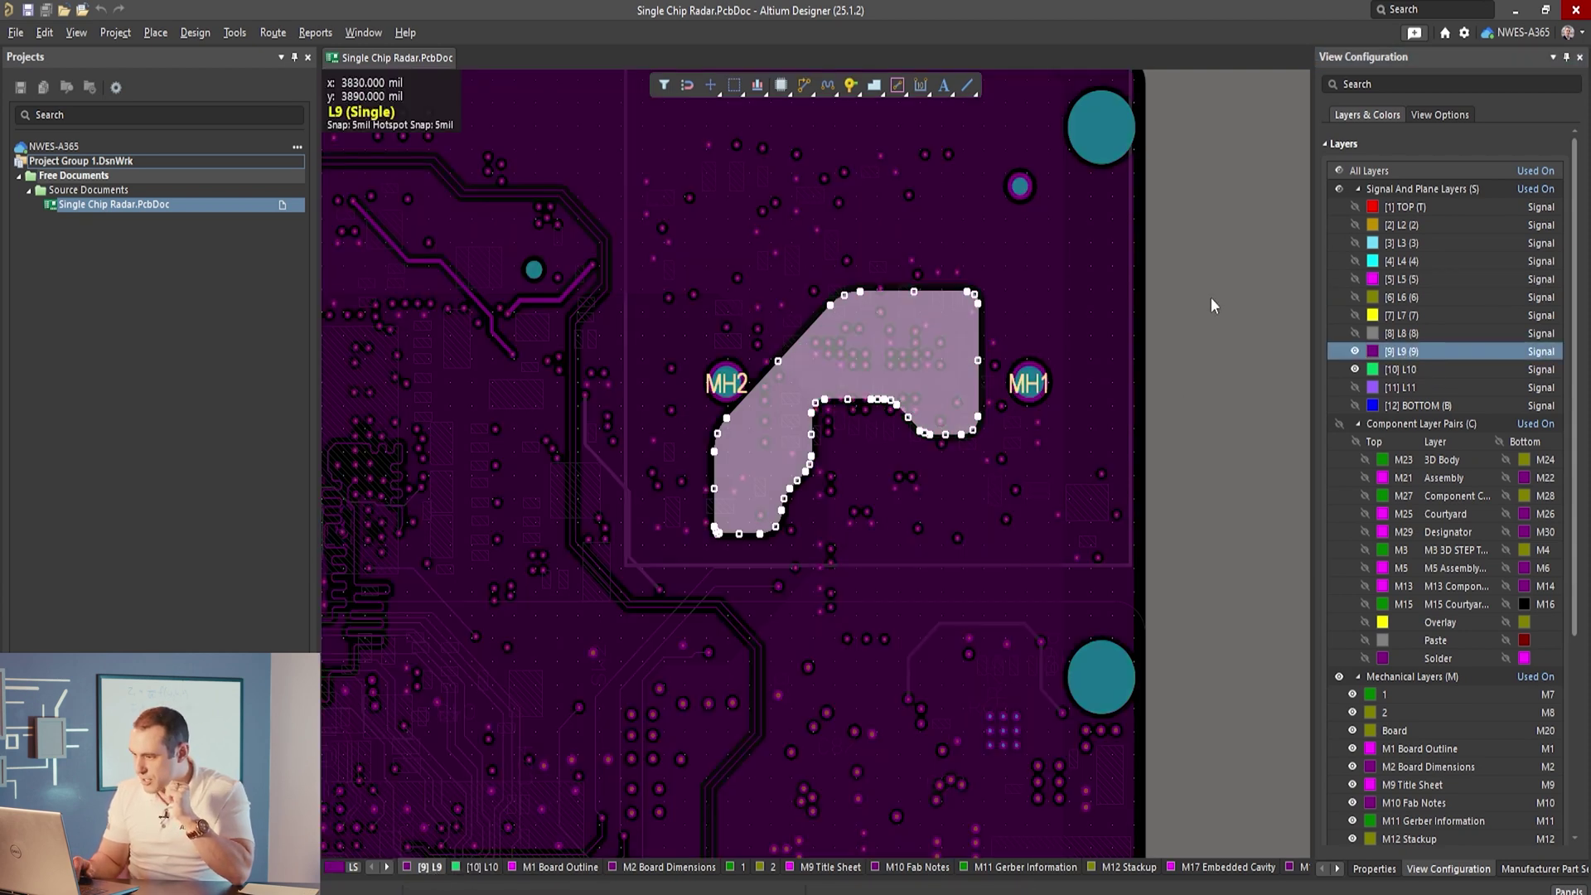
{"action": "left_click", "coordinate": [1047, 275]}
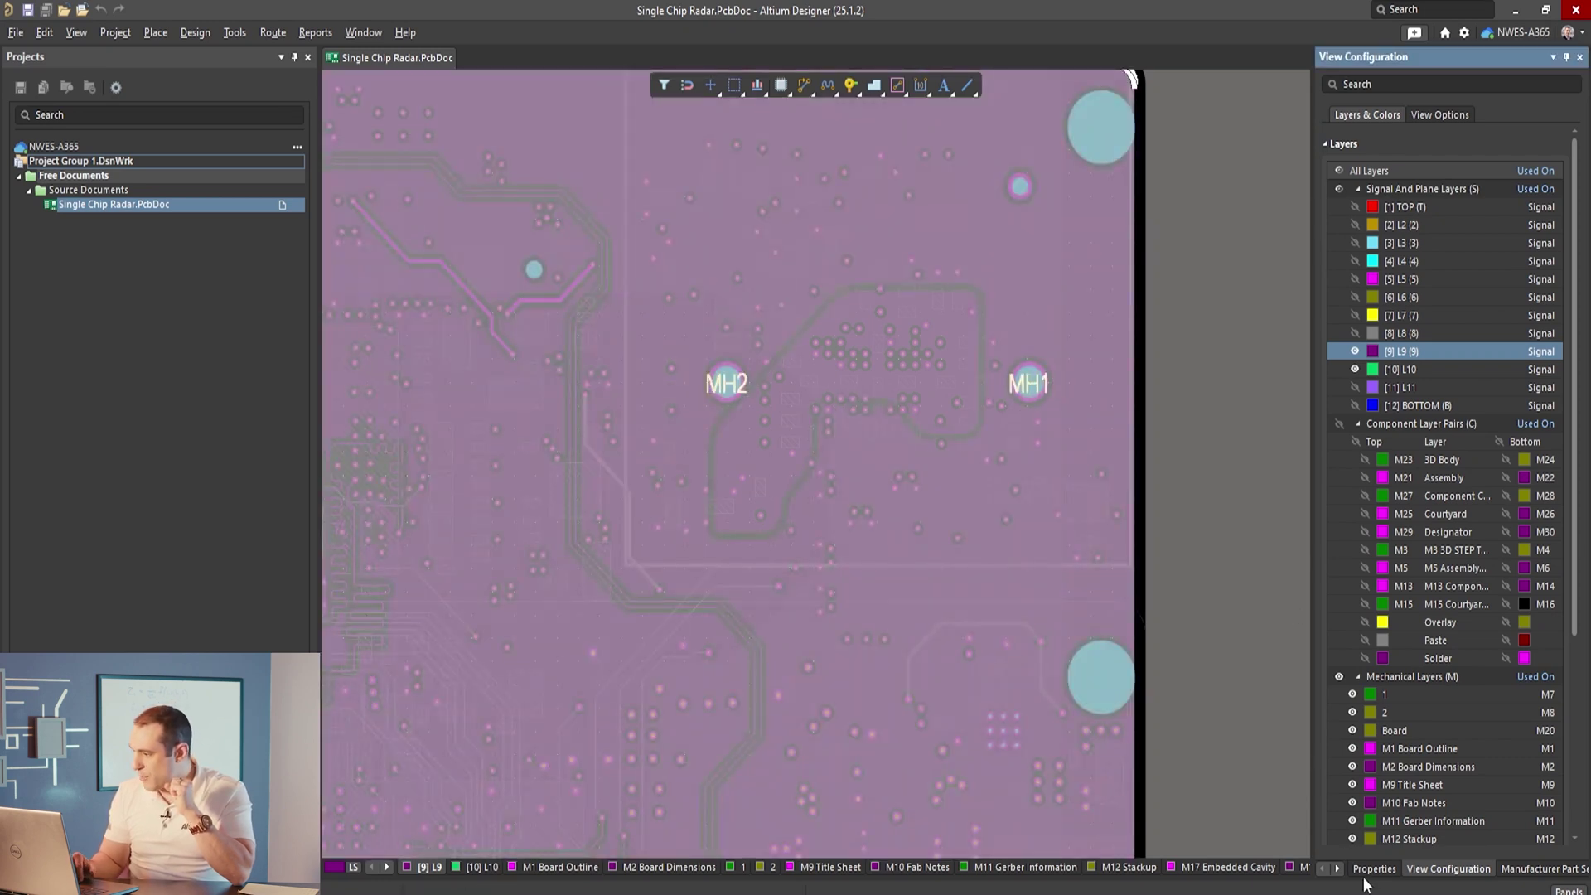
{"action": "left_click", "coordinate": [1374, 869]}
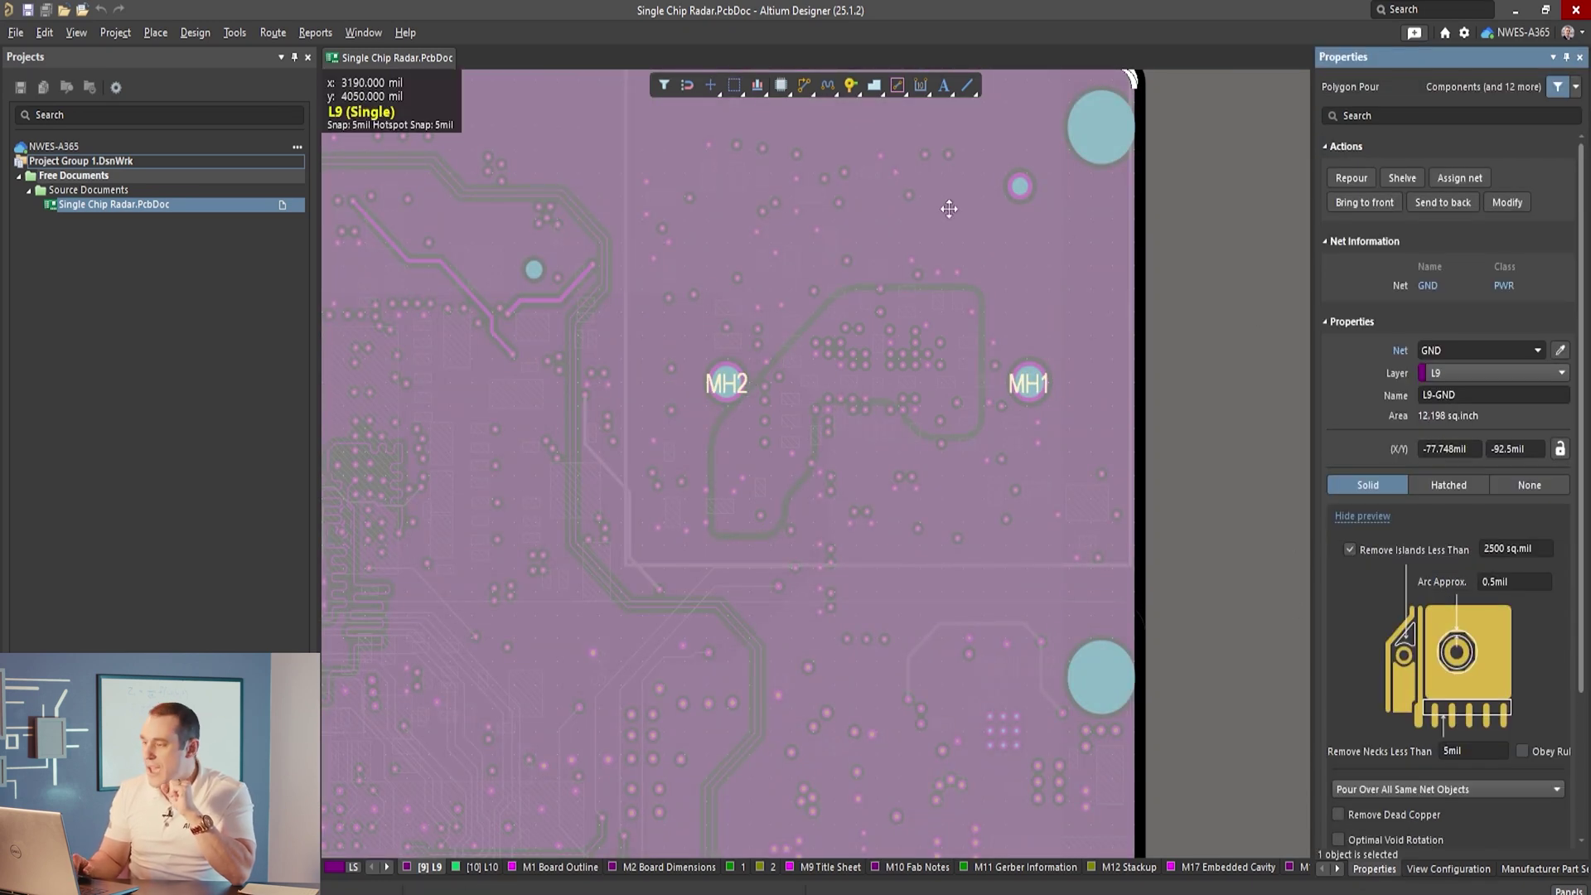